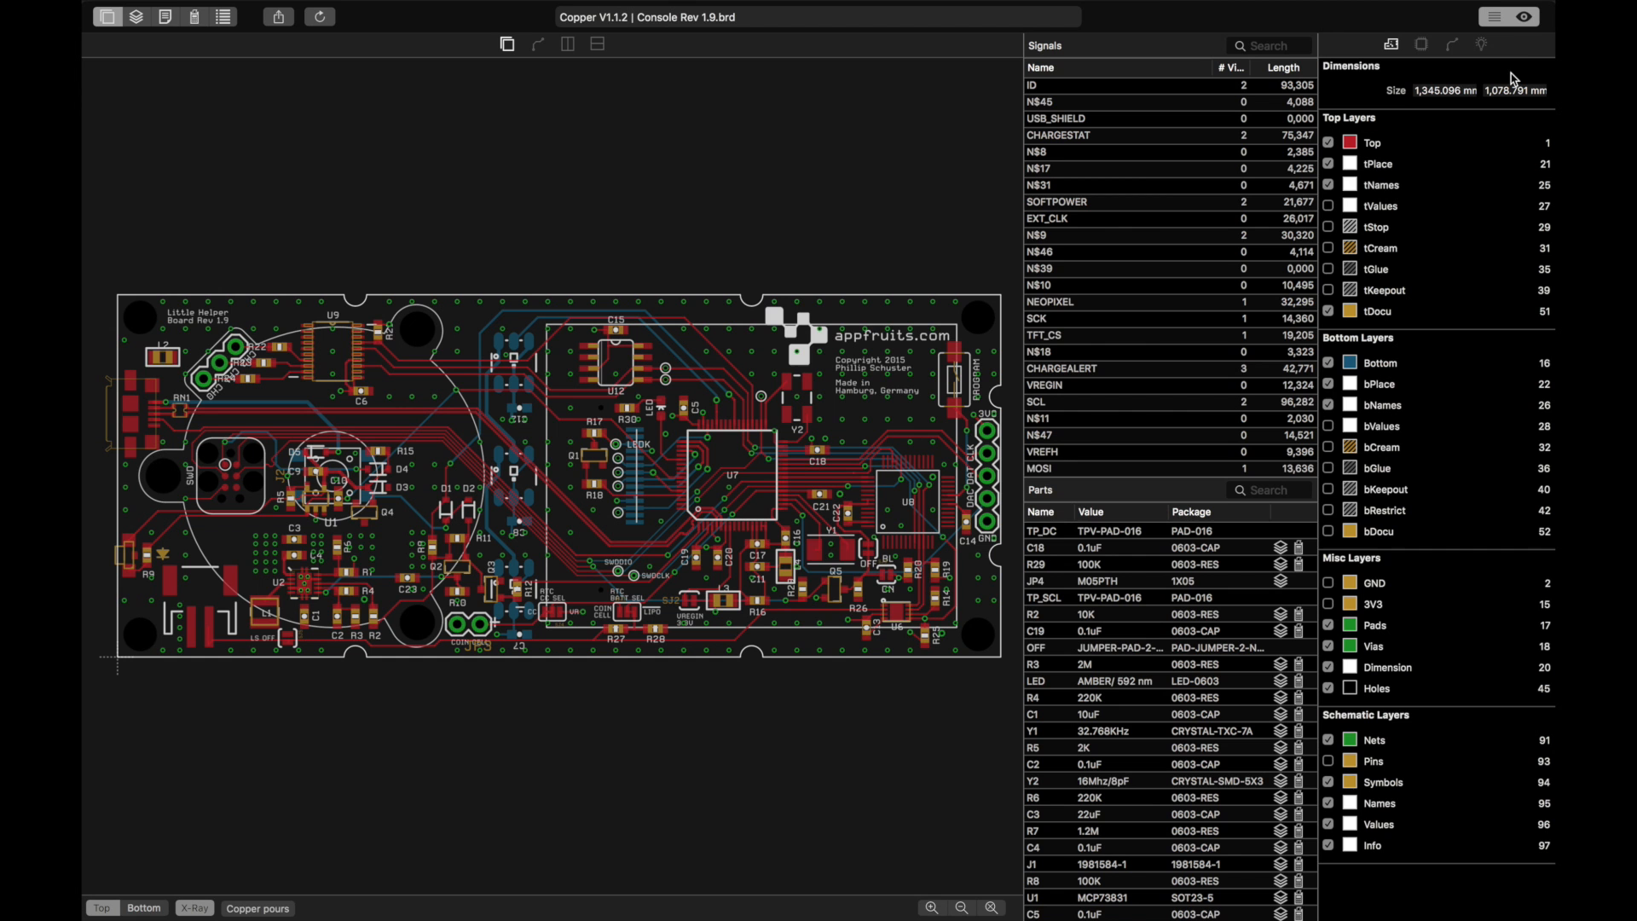
Step: Display the schematic, and split the editor so the schematic sits above the board layout
left_click(1527, 19)
left_click(1527, 19)
left_click(538, 47)
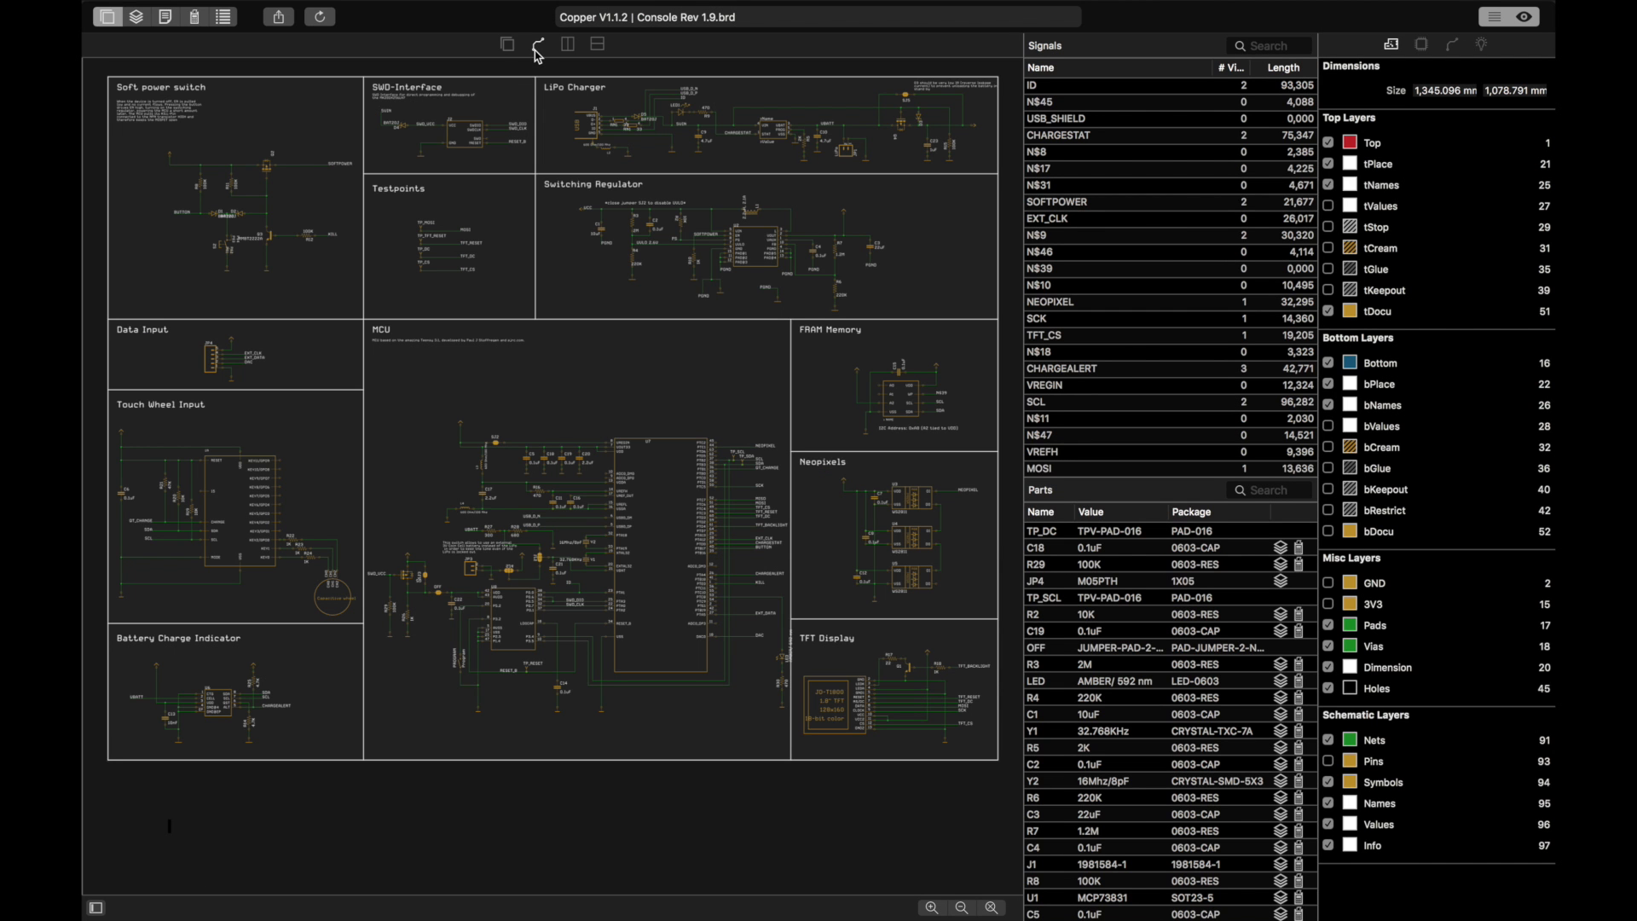
left_click(597, 44)
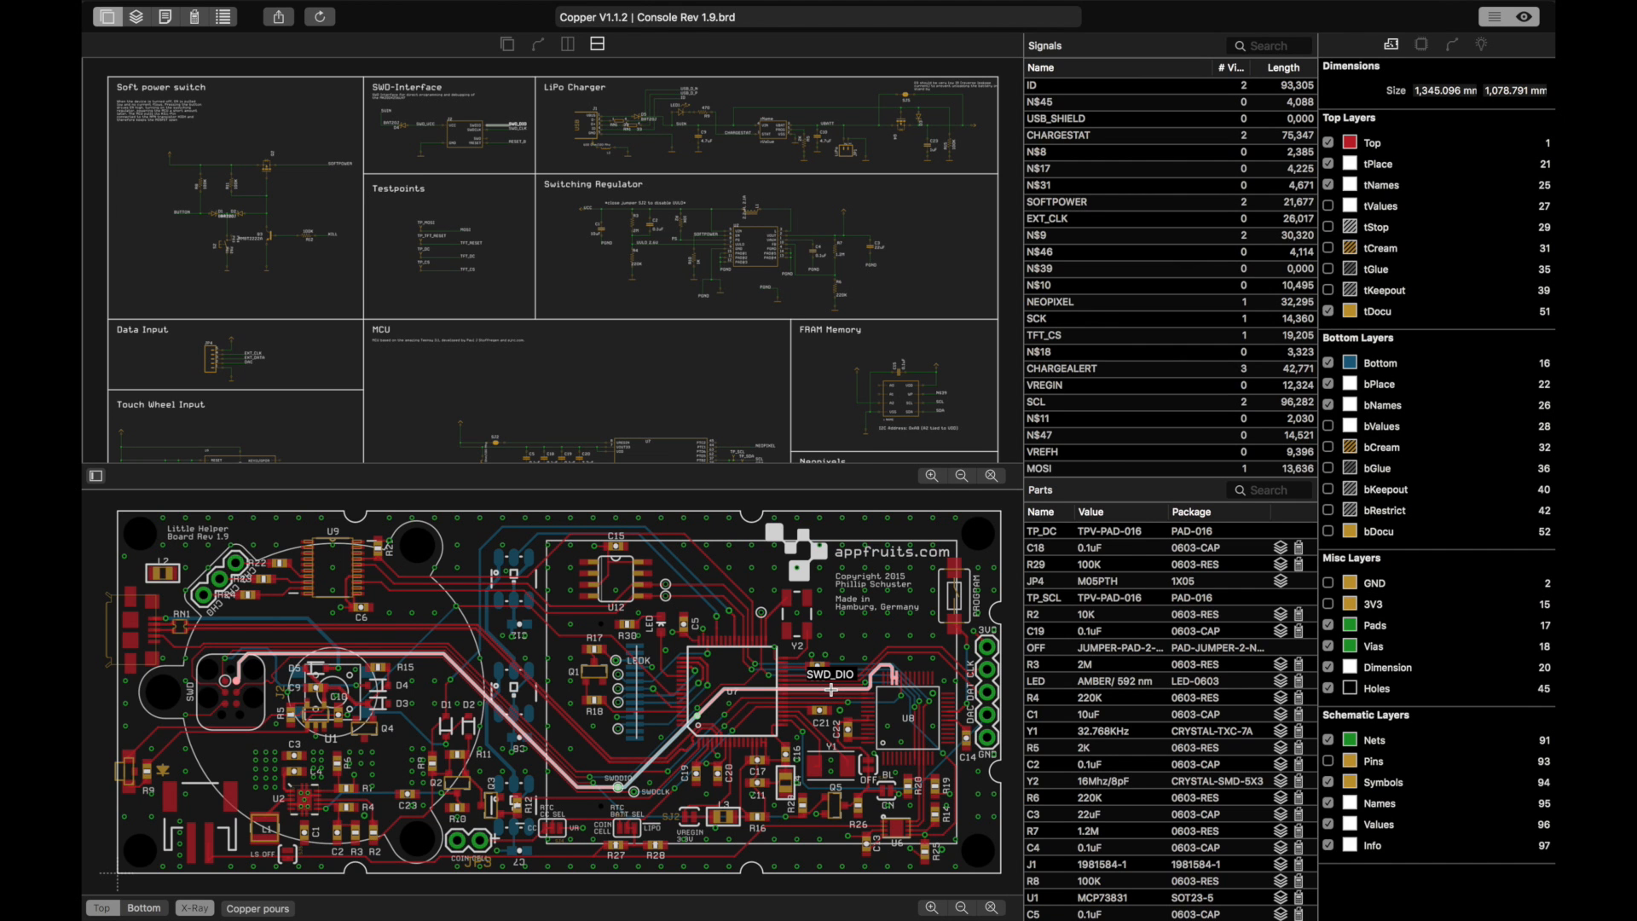
Step: Select the SWD_DIO signal and the U7 microcontroller in the board layout and find U7 in the schematic
left_click(831, 688)
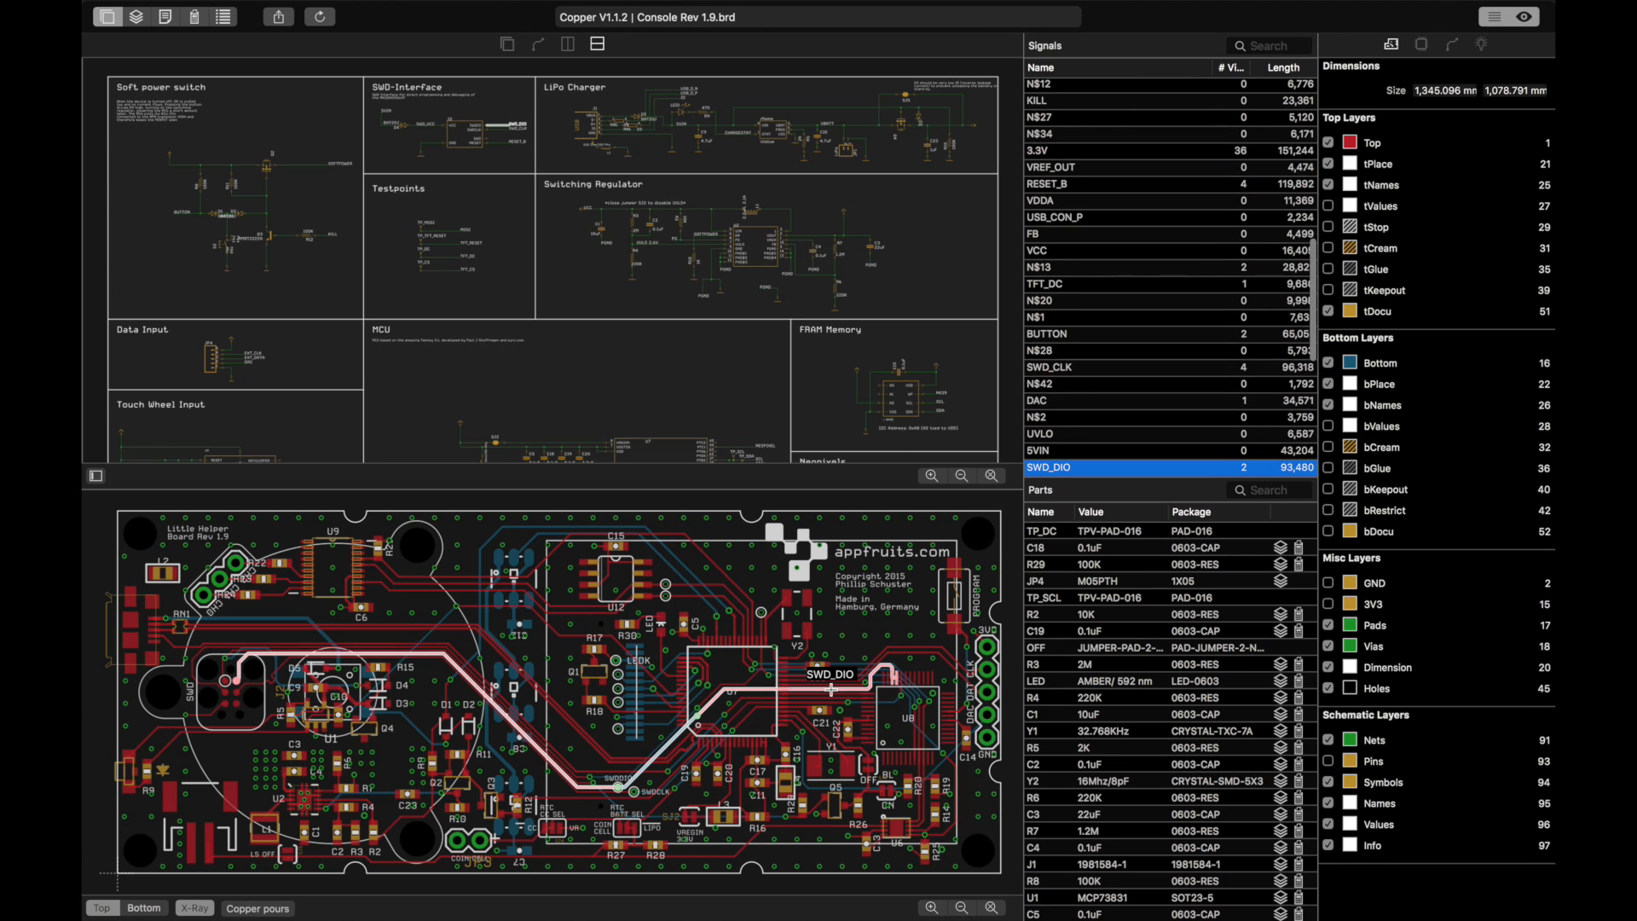
left_click(786, 667)
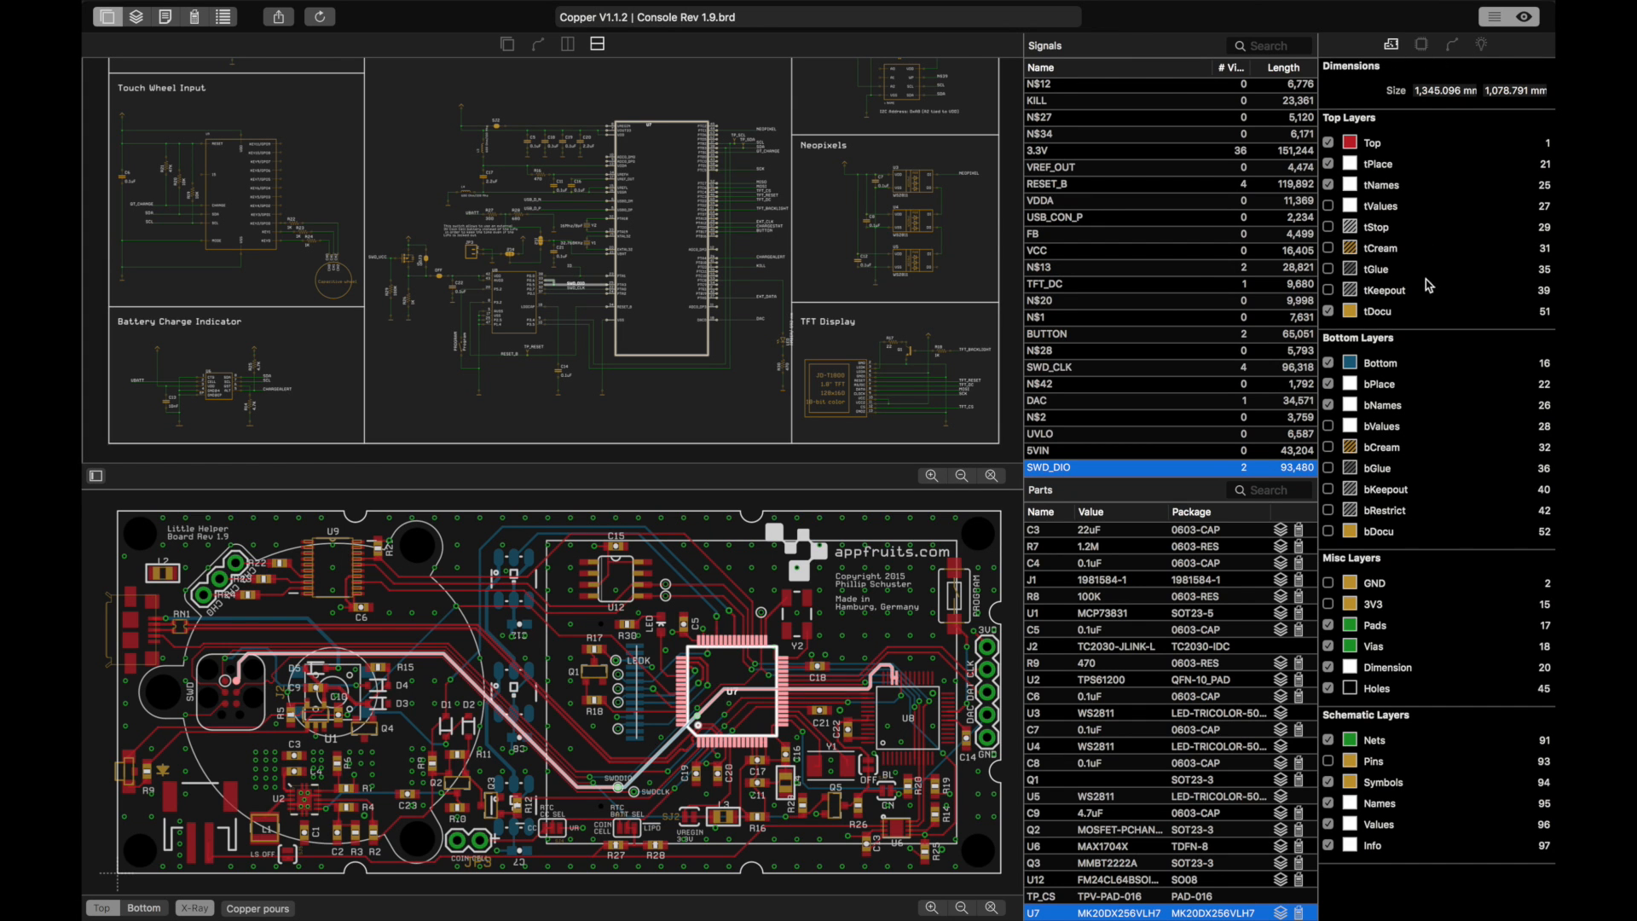
scroll(1429, 312, "down", 1)
Step: Hide and restore the Top layer, and briefly show the tCream layer
left_click(1329, 142)
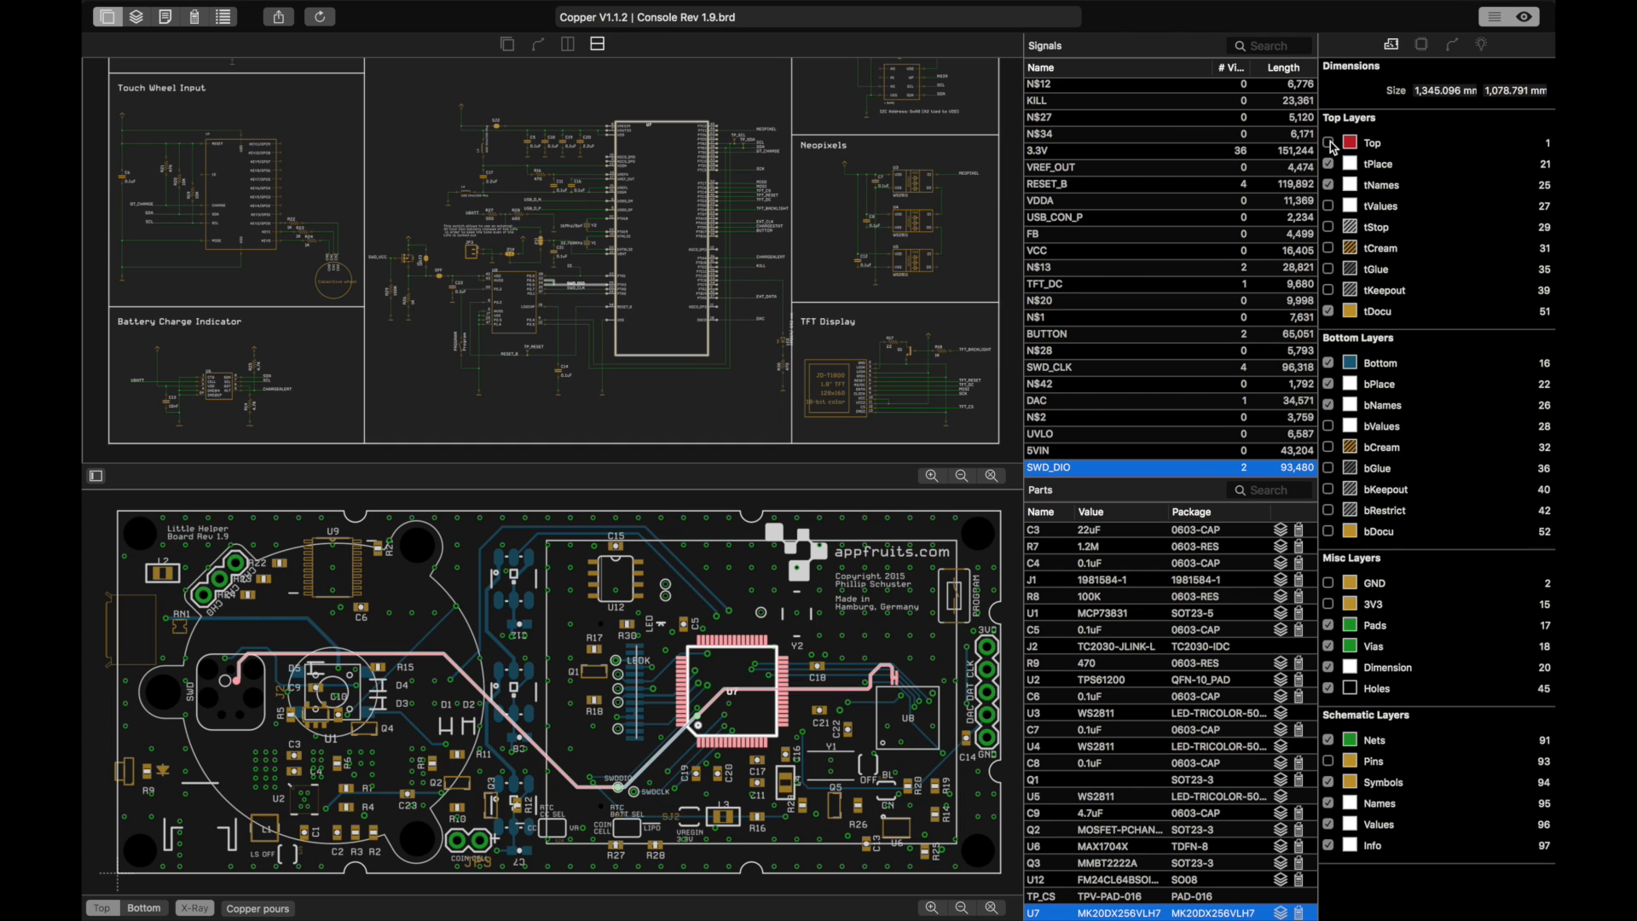
left_click(1330, 143)
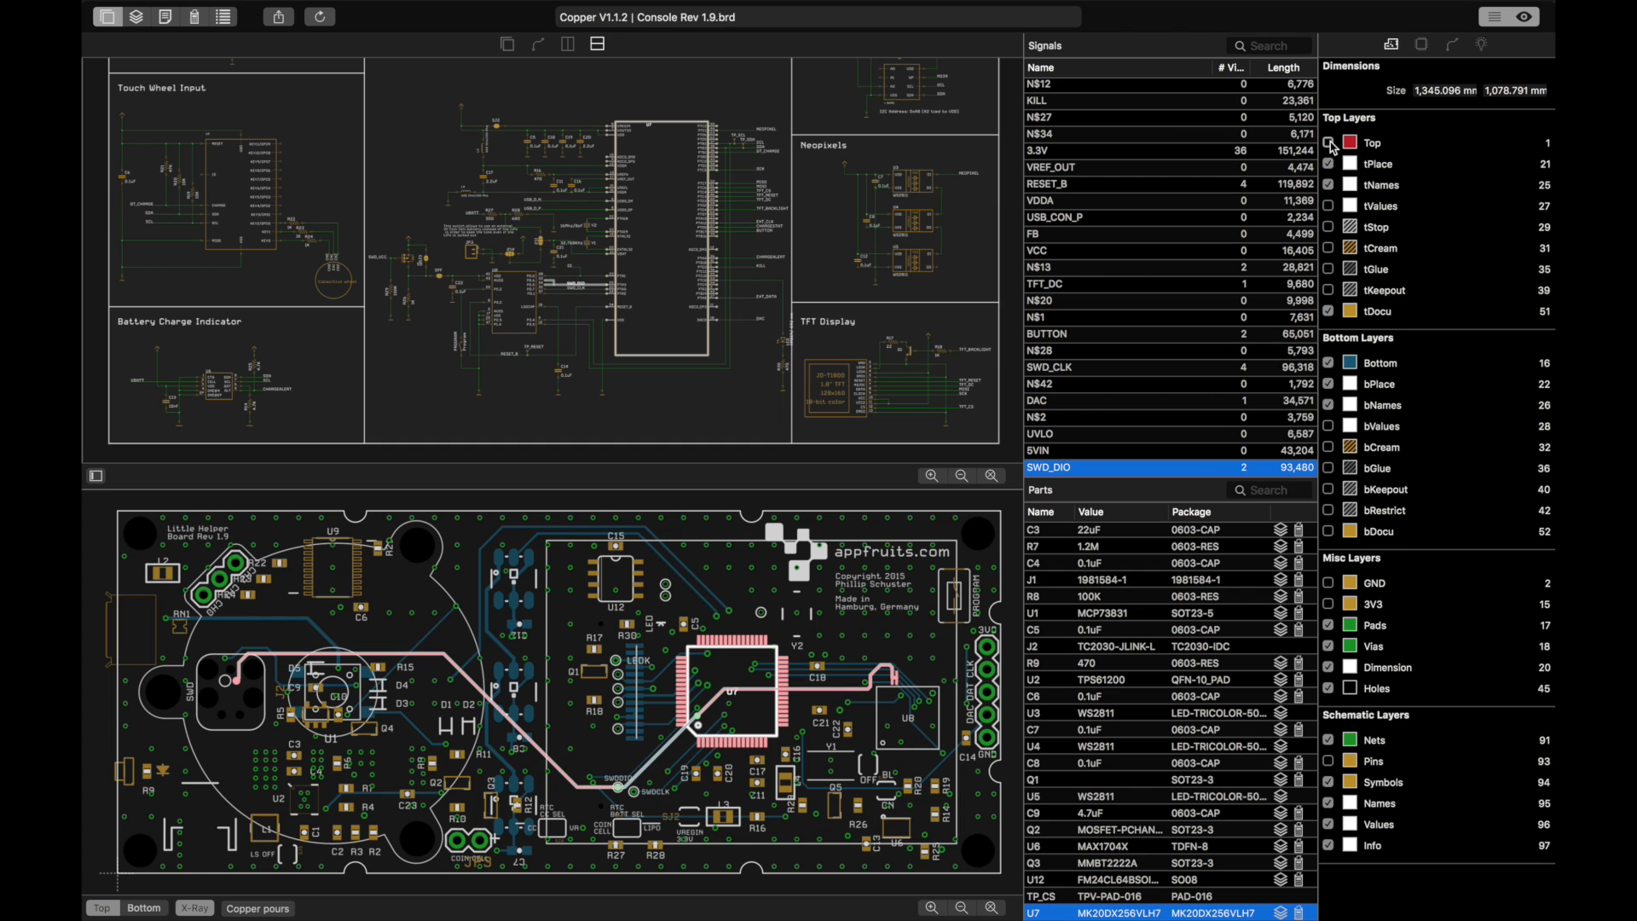
left_click(1330, 249)
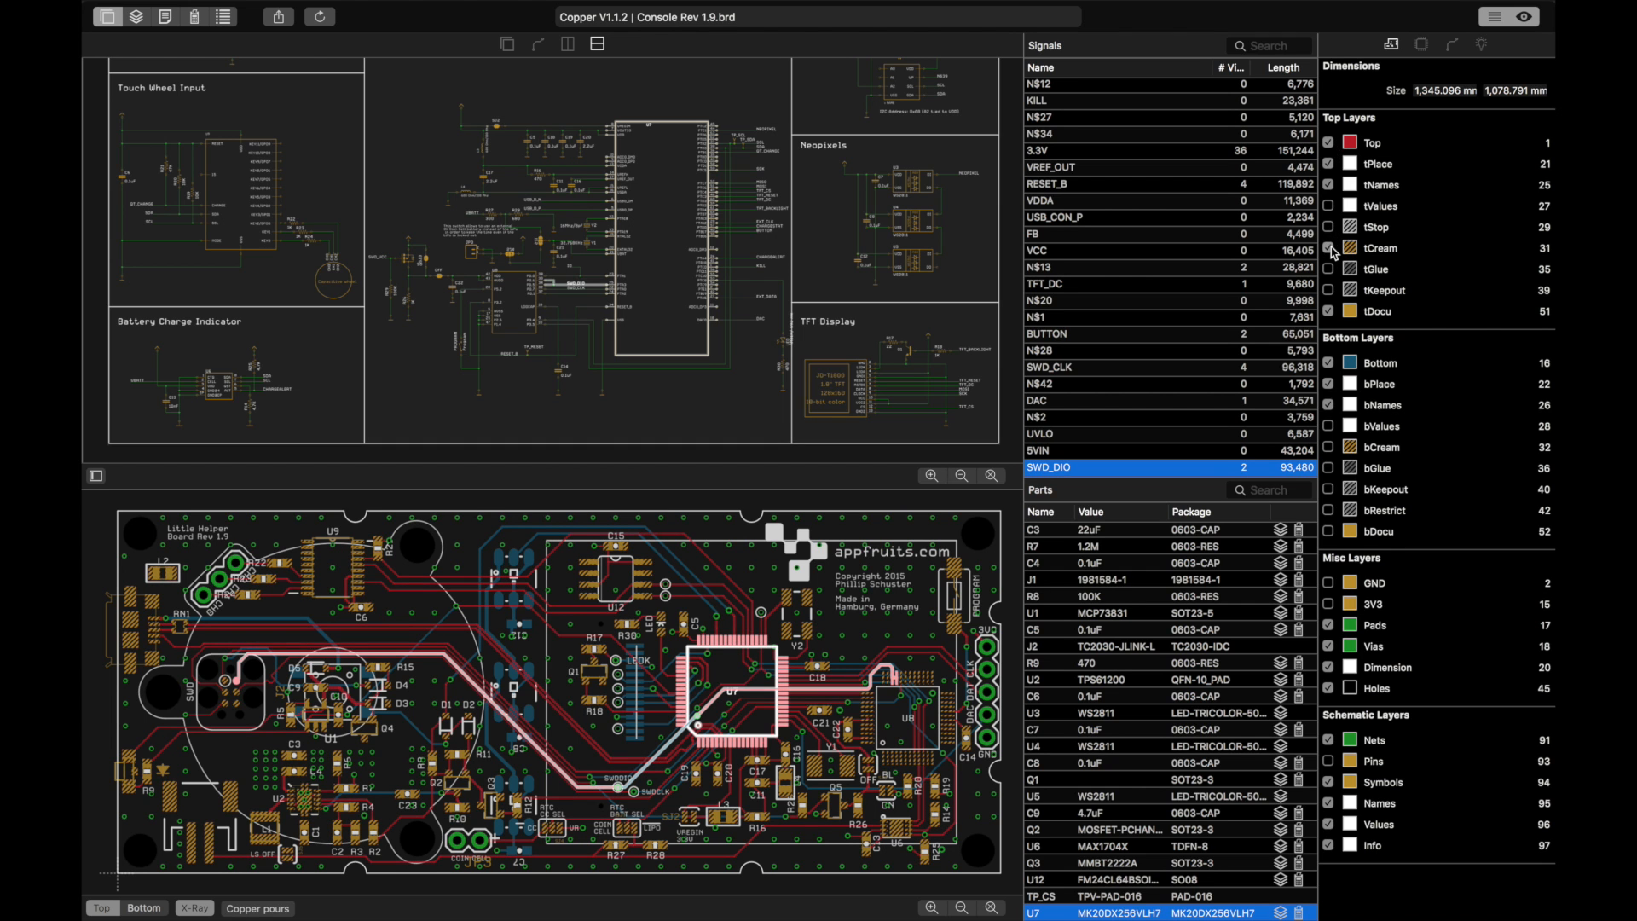
left_click(1332, 249)
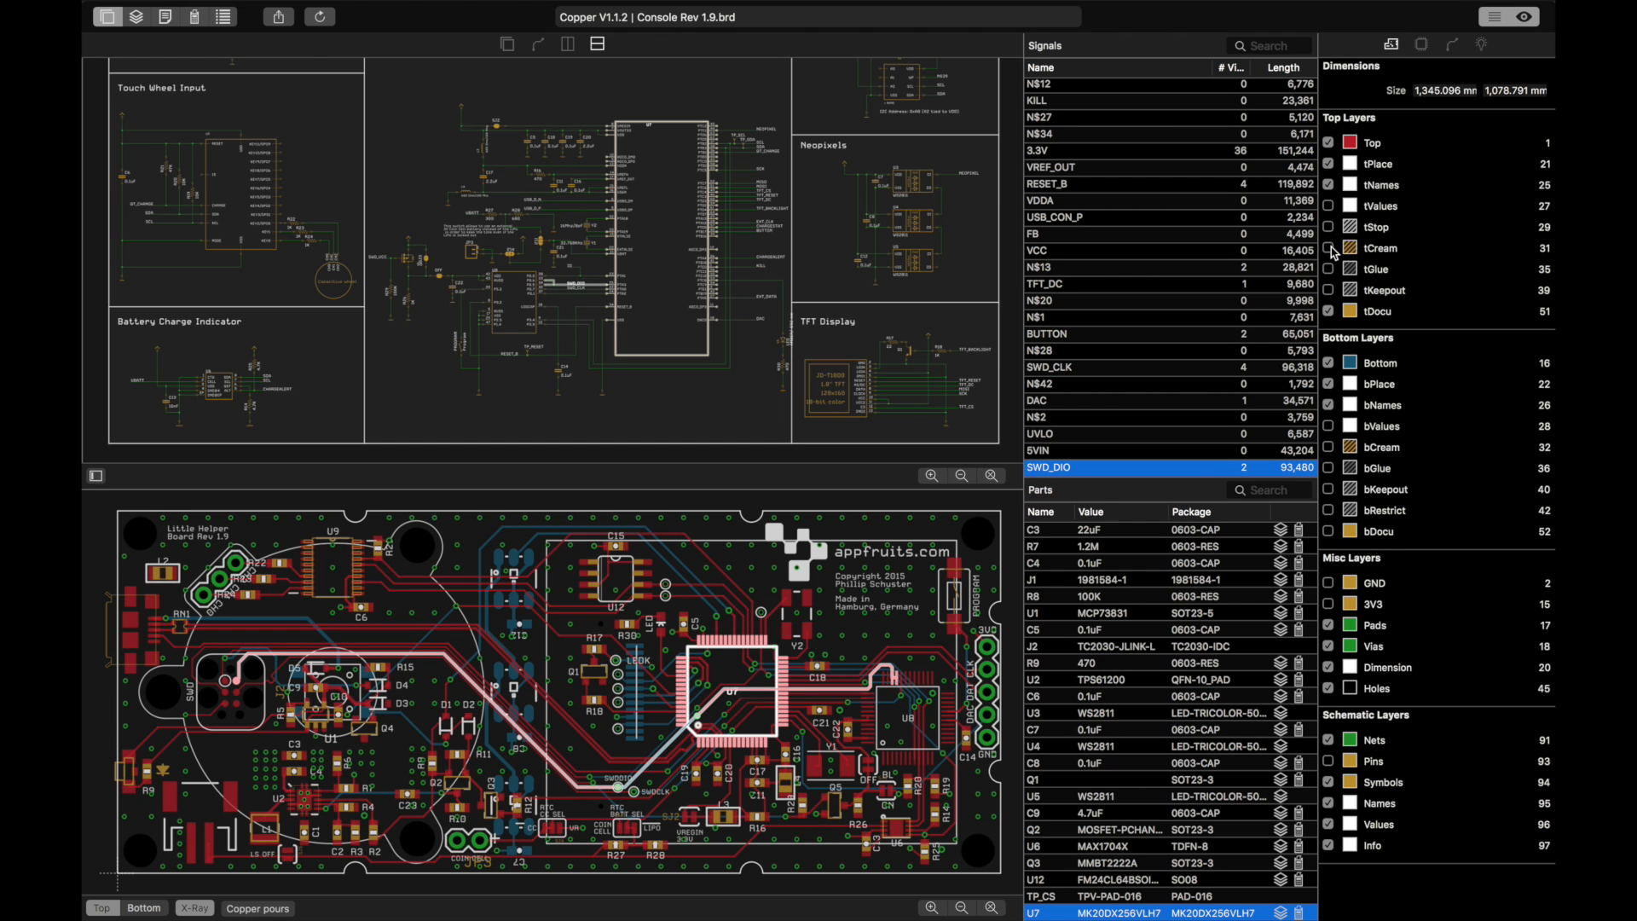
Step: Examine U7's general info, part library data, technical specs, footprint, part customization and 3D model settings
left_click(1421, 45)
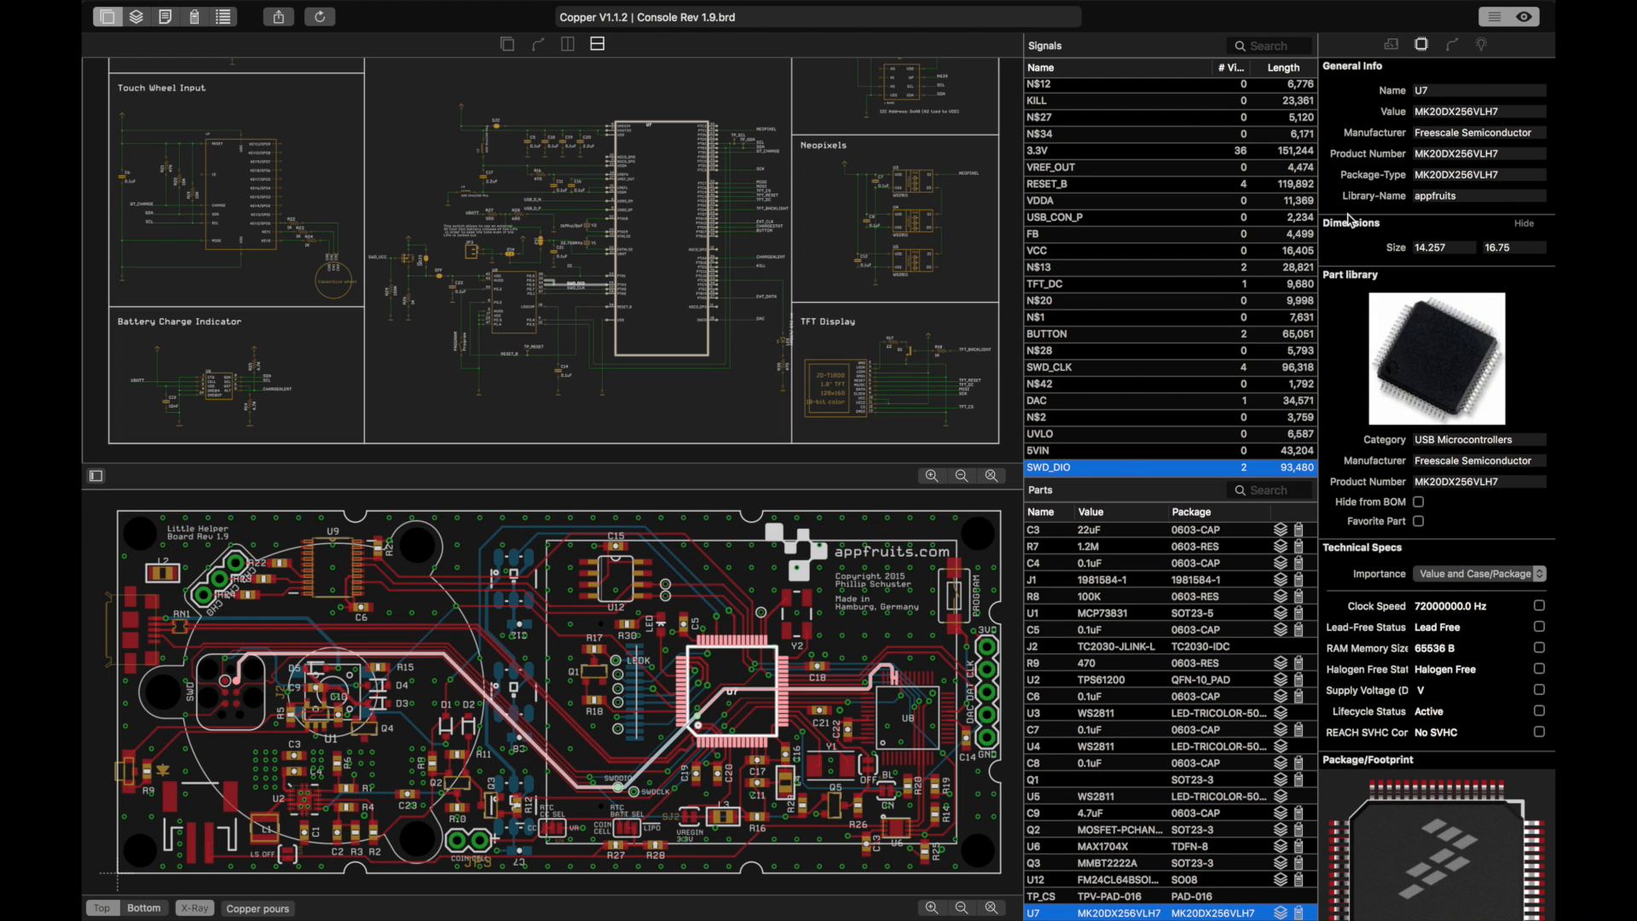
scroll(1349, 220, "up", 1)
scroll(1350, 220, "down", 1)
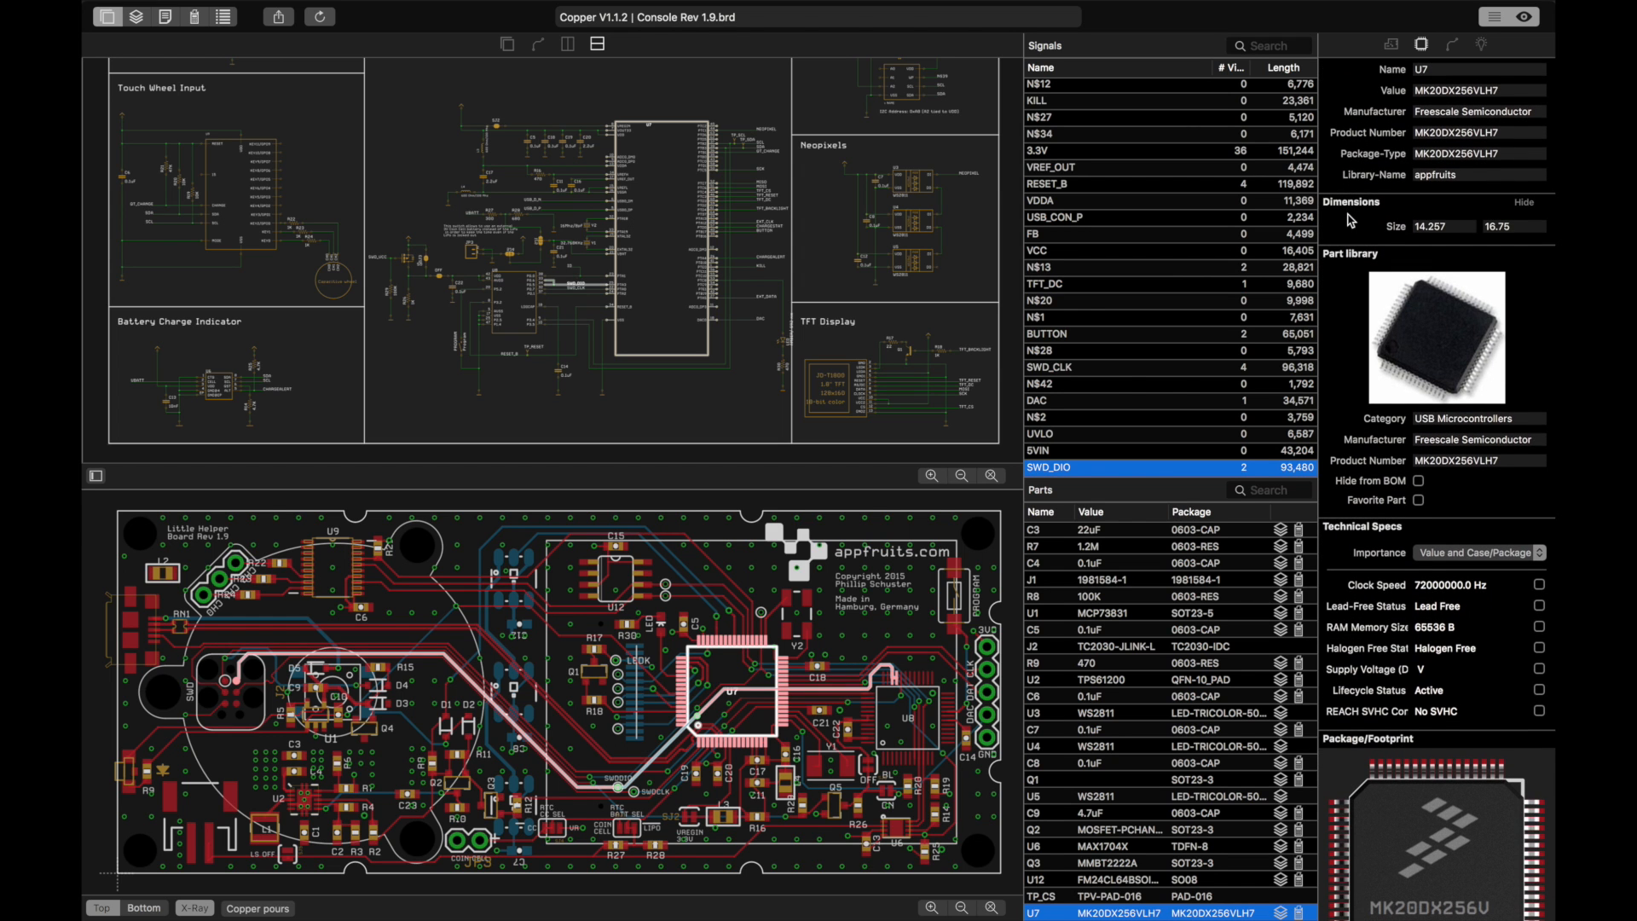
scroll(1351, 221, "down", 10)
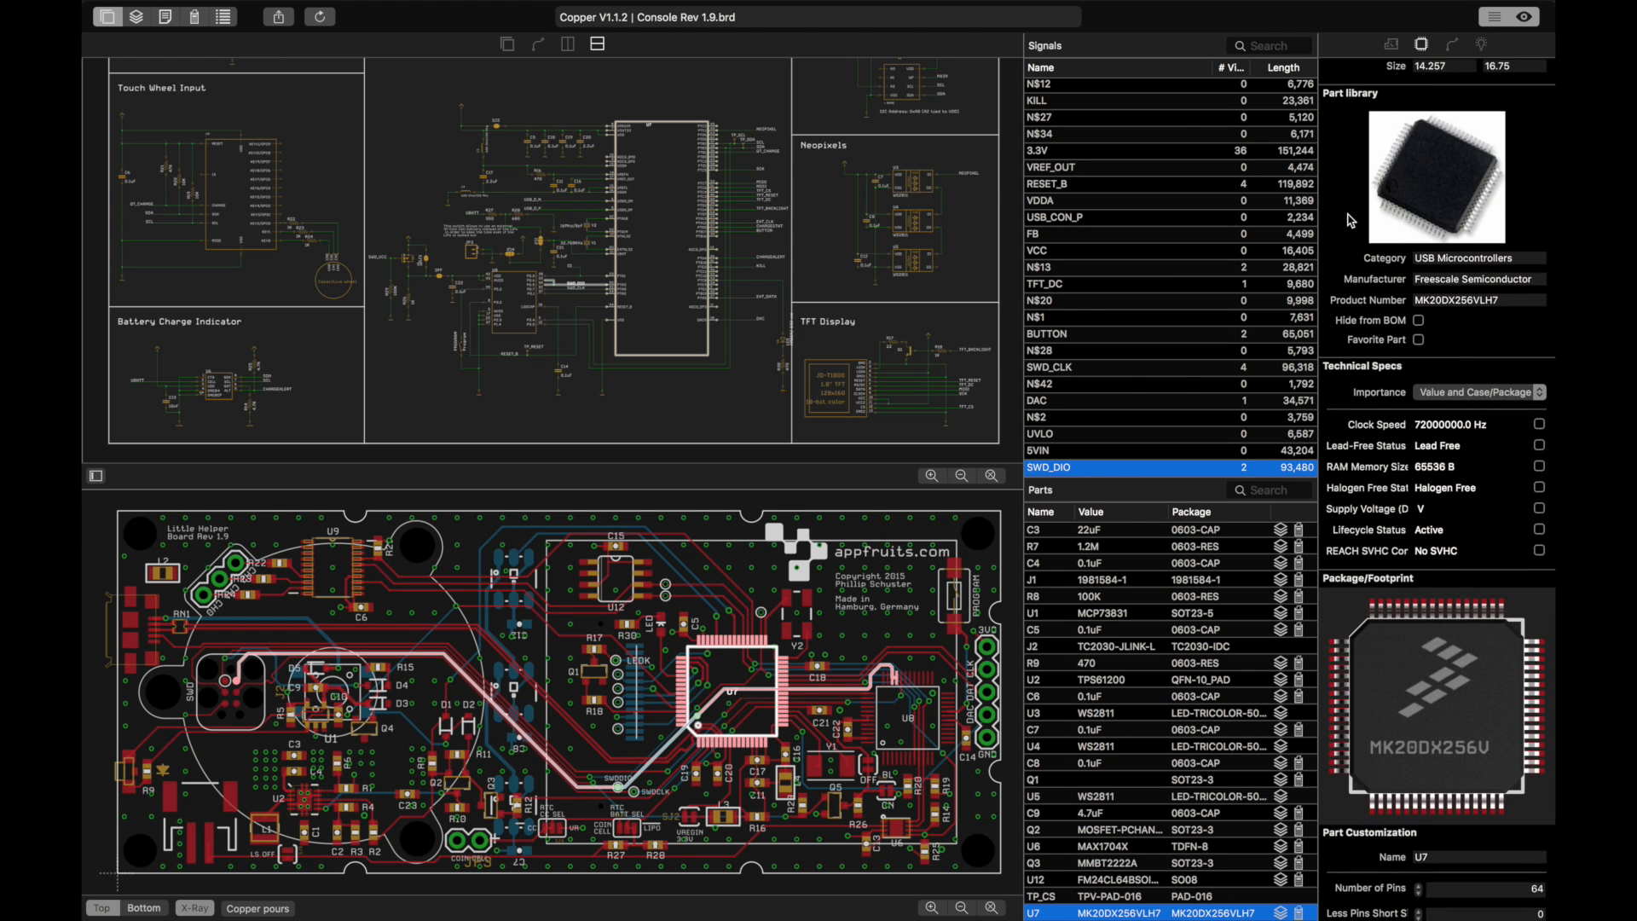
scroll(1351, 221, "down", 6)
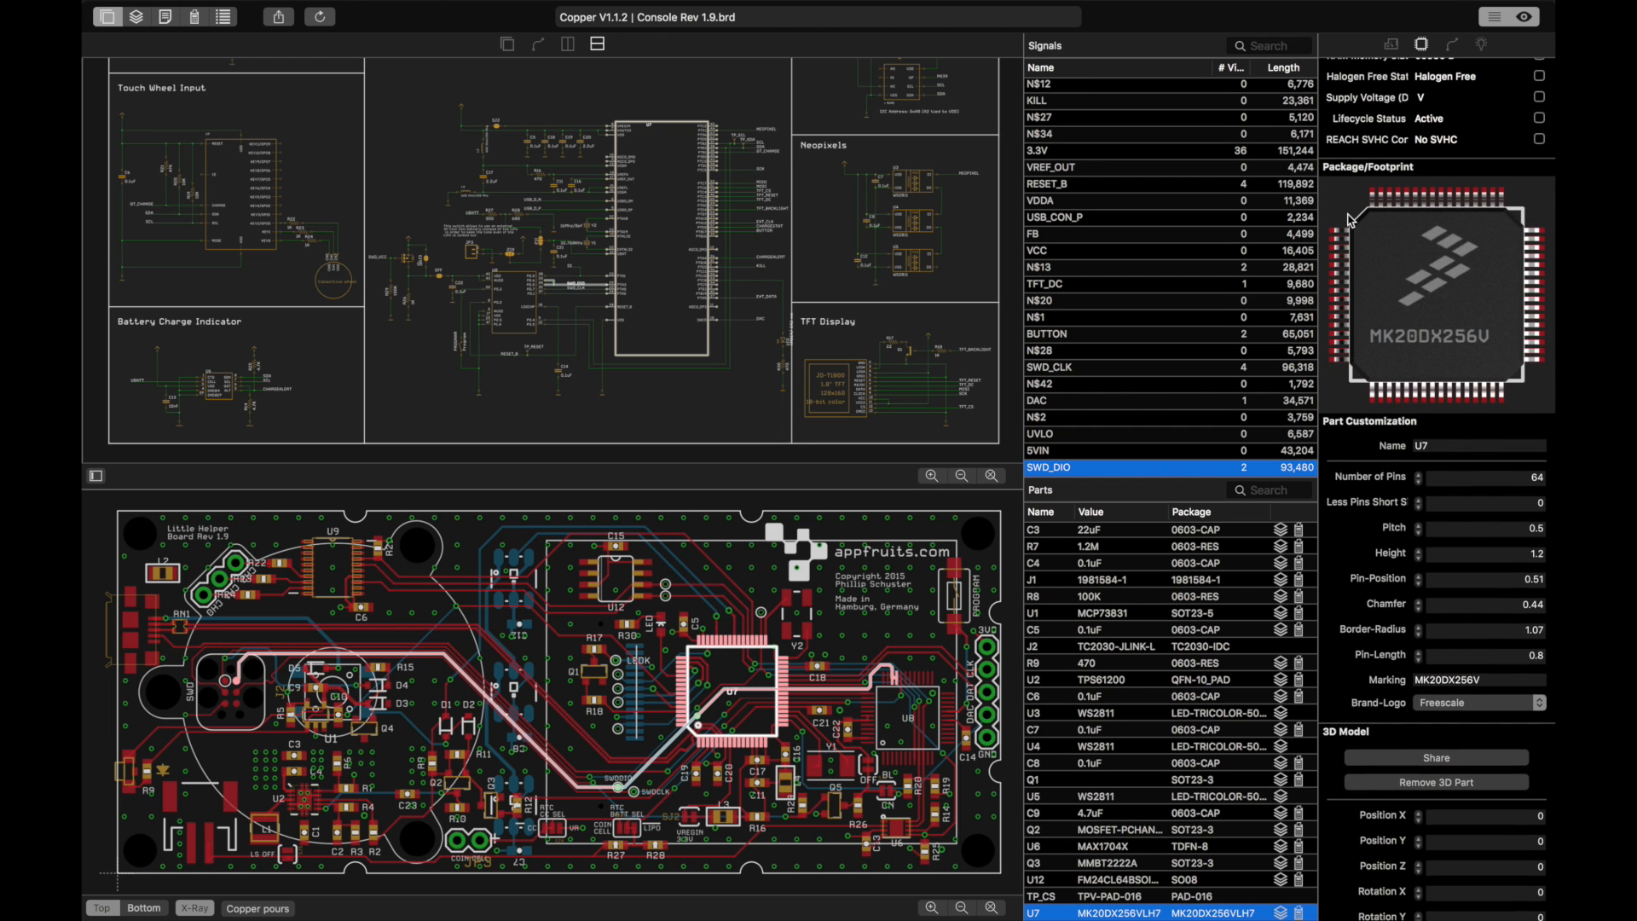
scroll(1350, 537, "down", 1)
scroll(1350, 537, "up", 17)
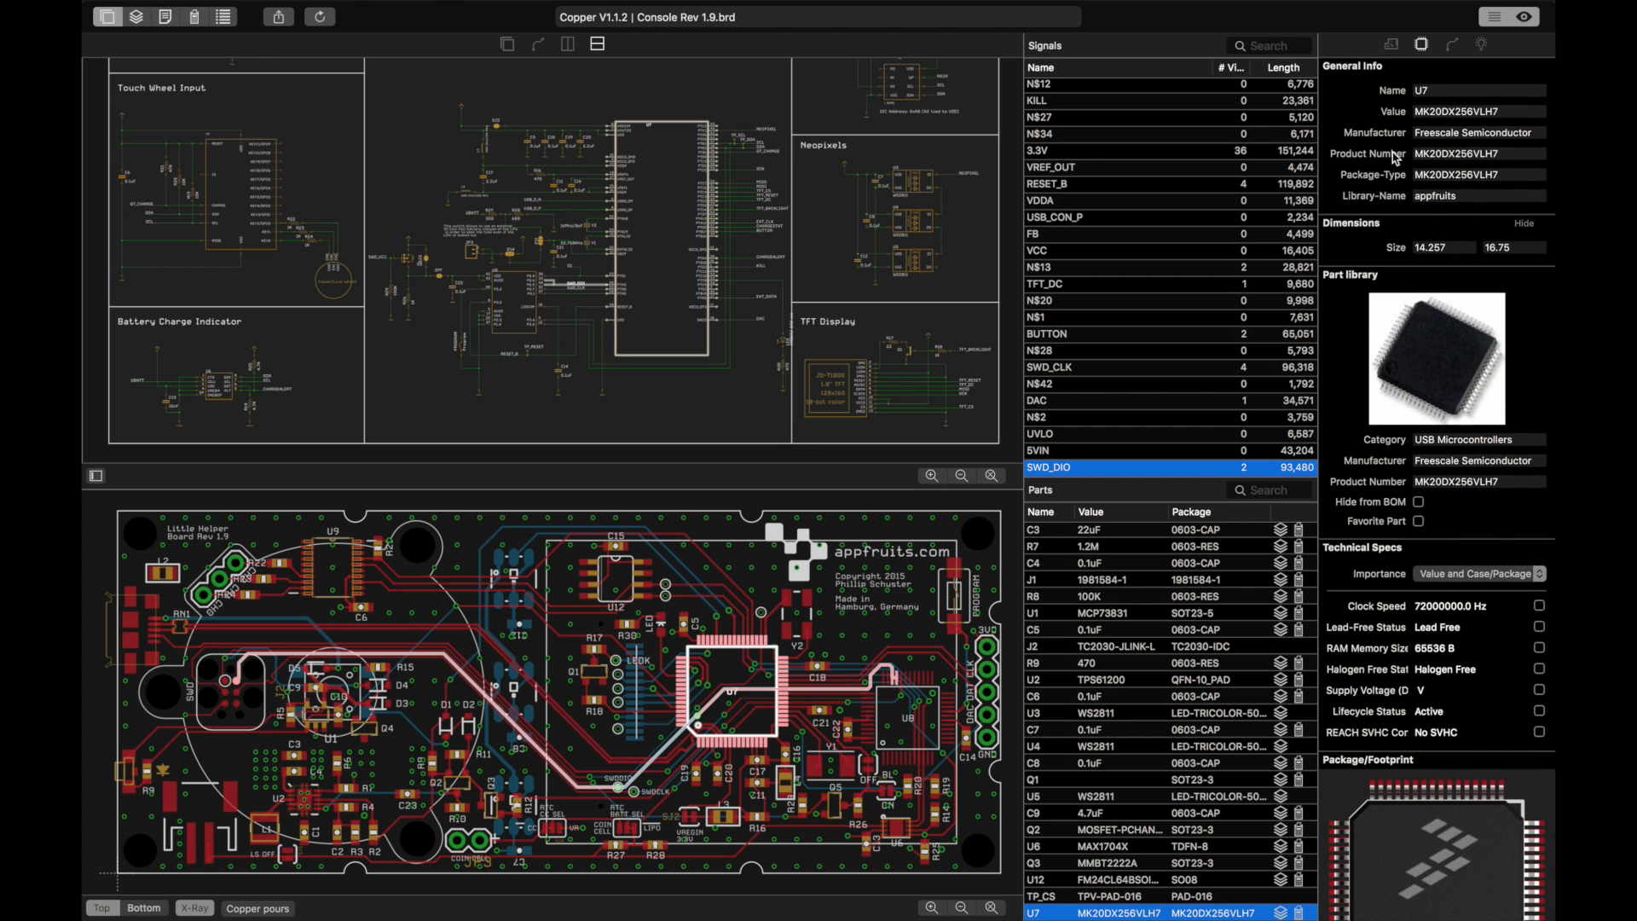
Step: View the SWD_DIO signal's general info and connected parts, and open the 3D scene settings
left_click(1454, 47)
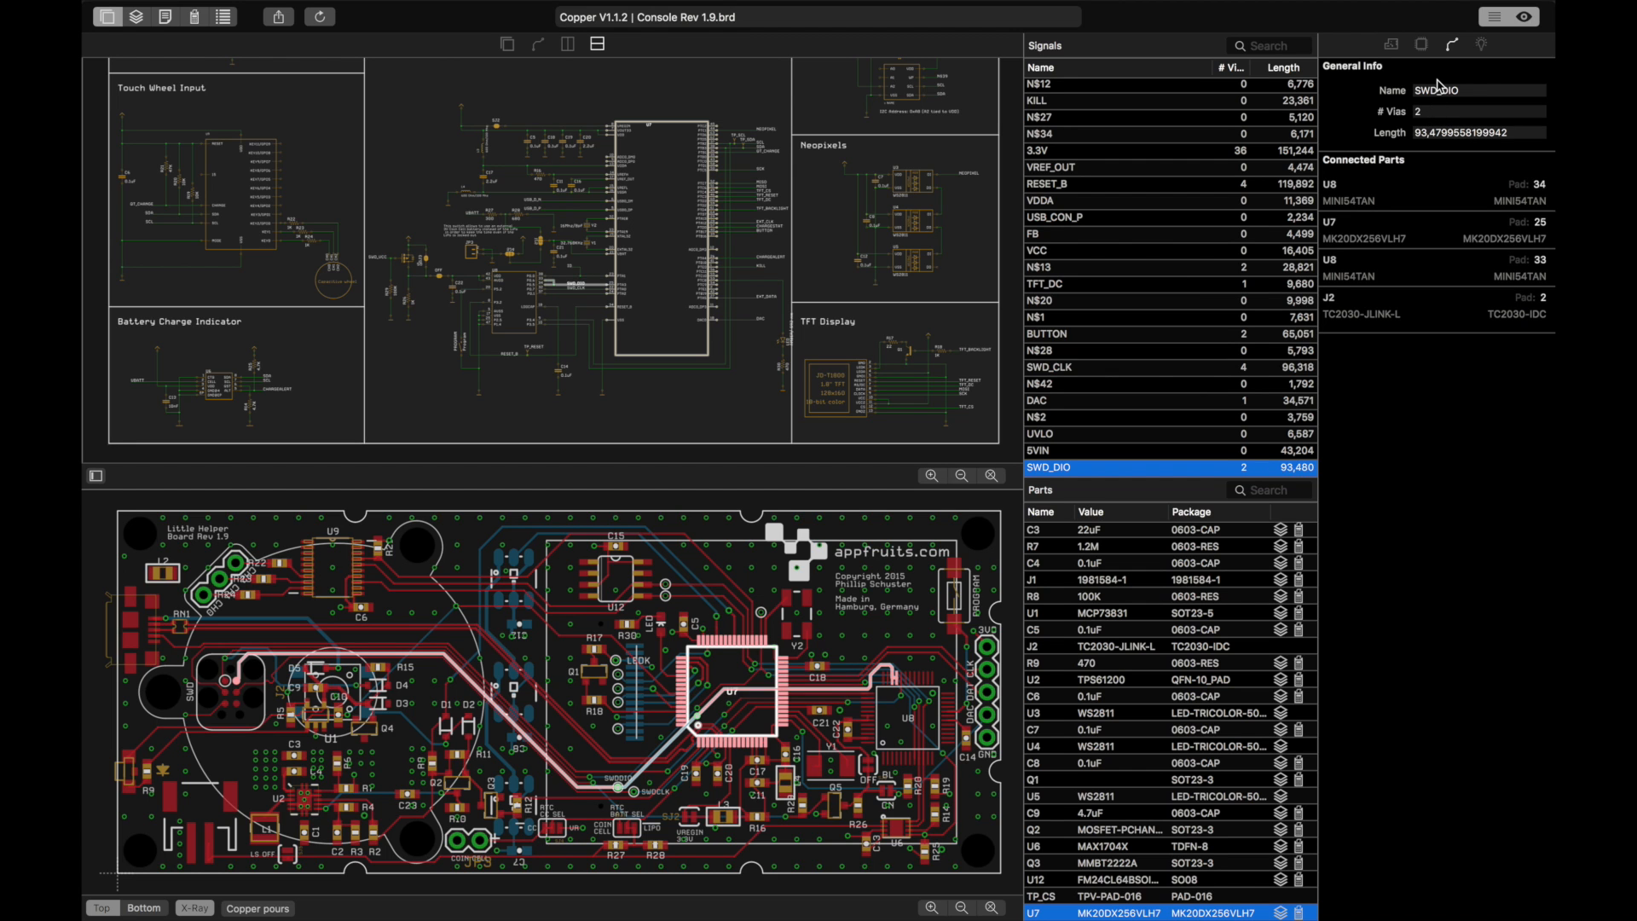
left_click(1483, 47)
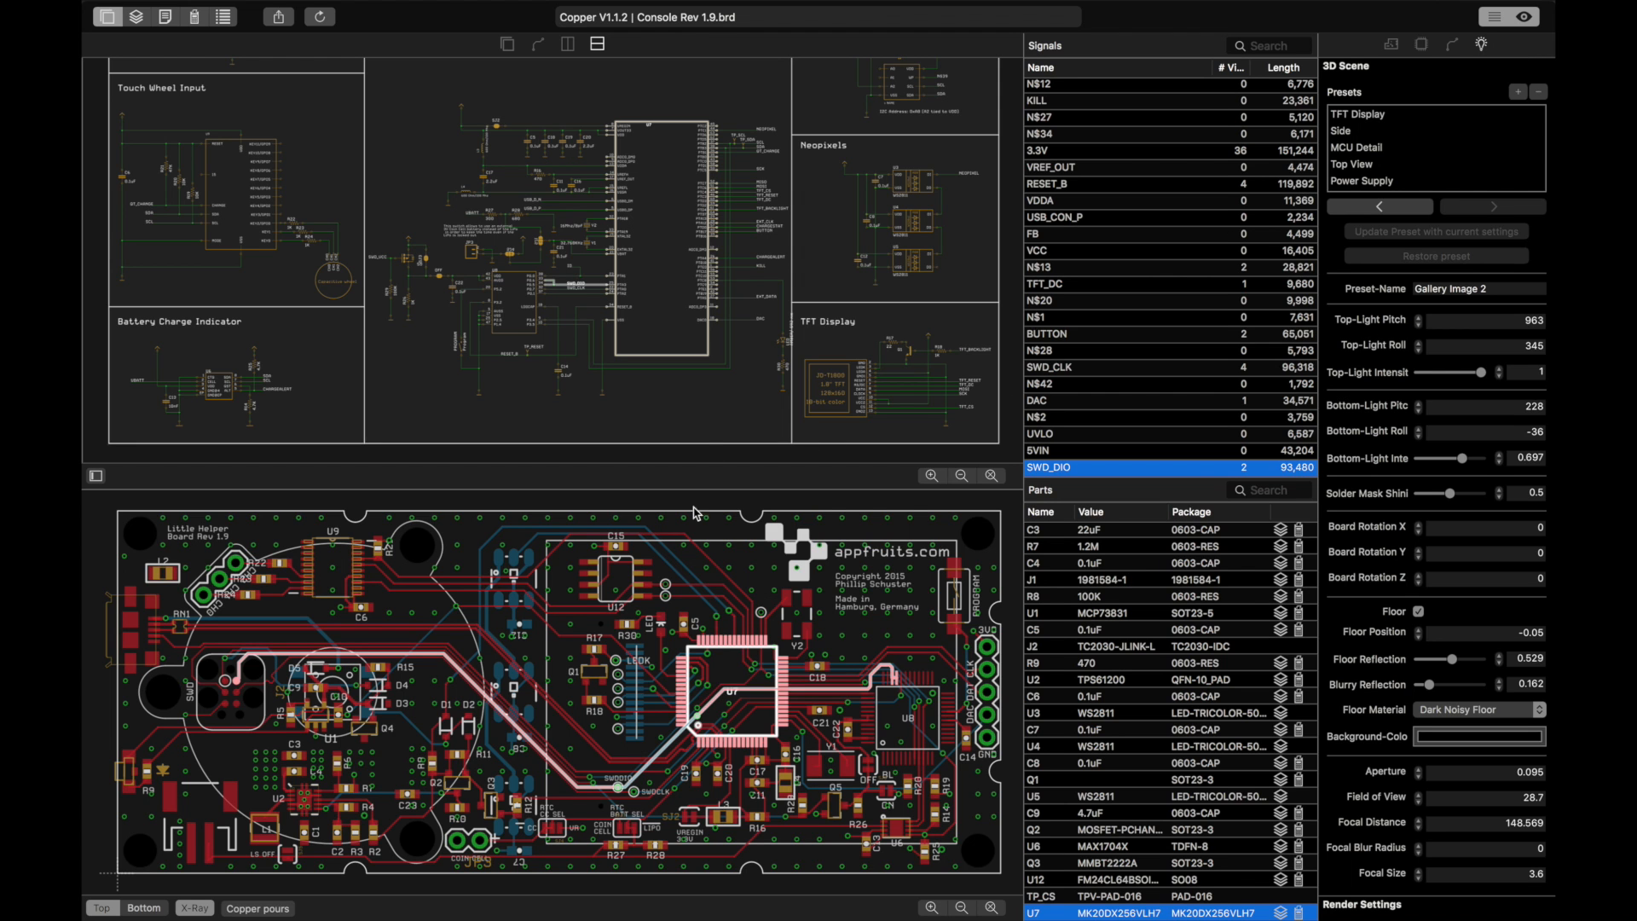
Step: Clear the board selection and show only the board layout
left_click(739, 532)
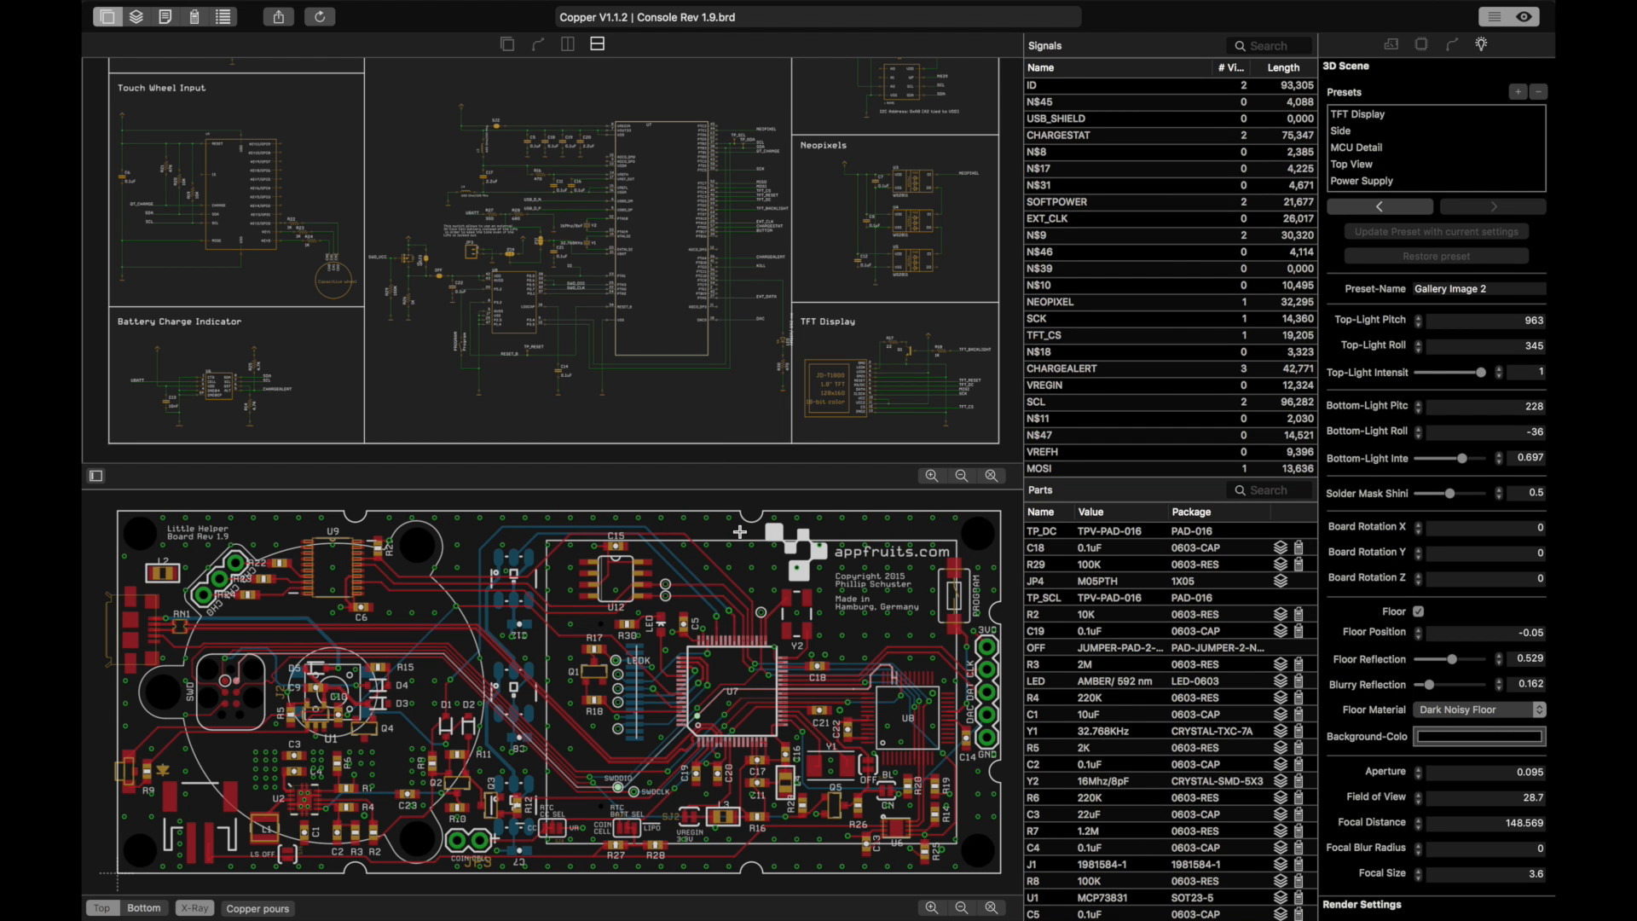
left_click(507, 44)
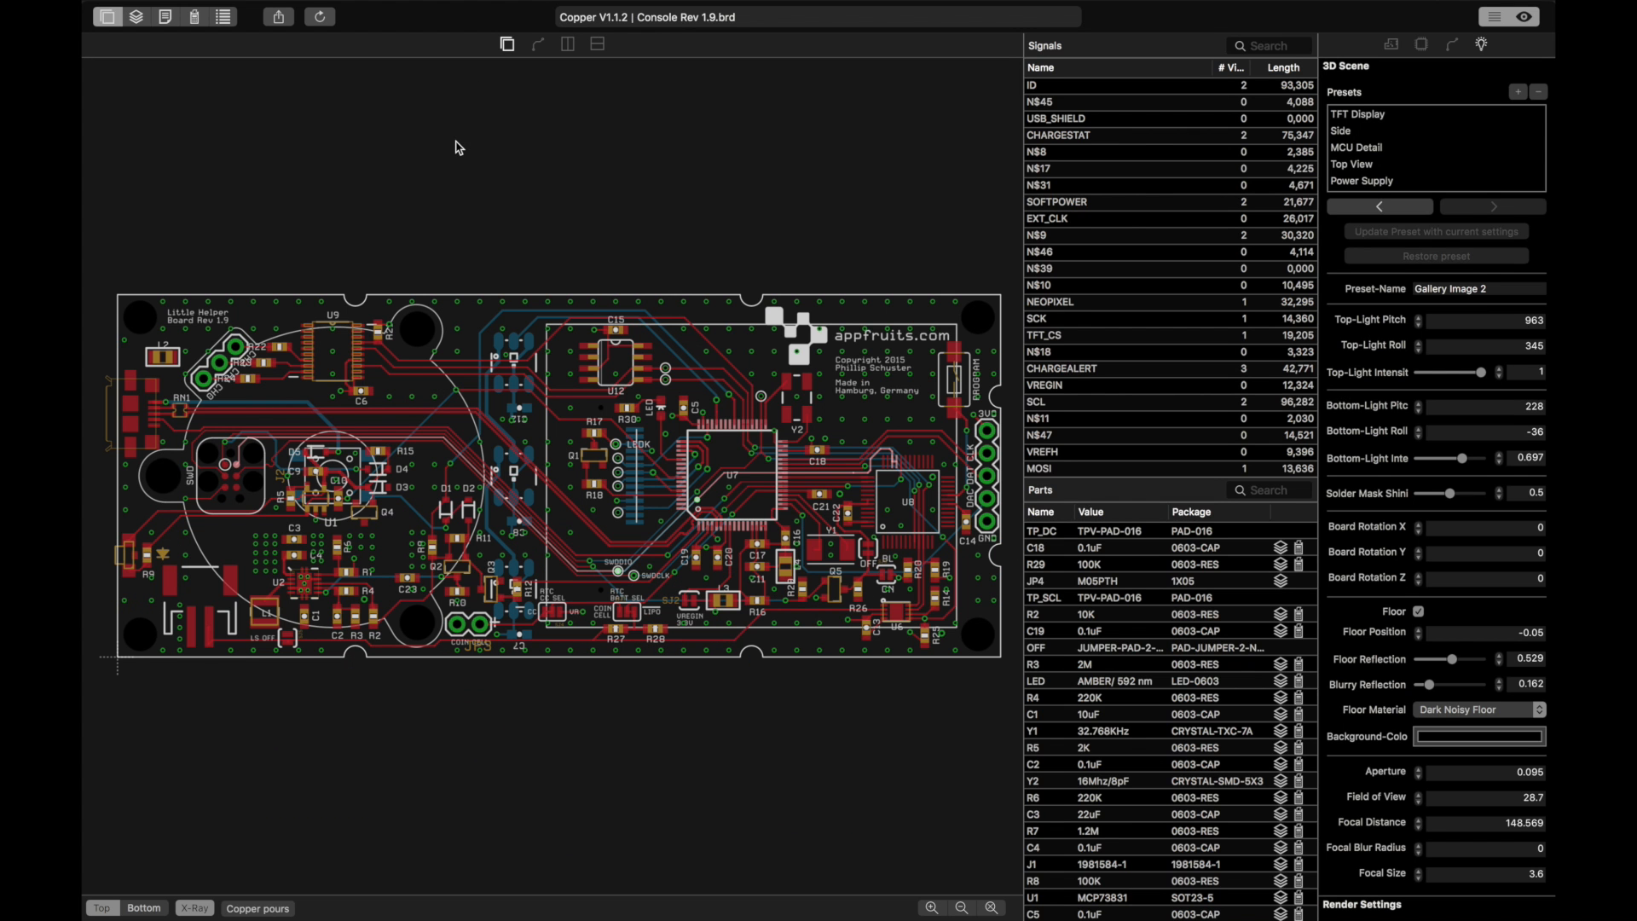
Step: Inspect the board from the bottom and top sides, switch X-Ray and Copper pours on and off, and look closely at the traces
left_click(145, 908)
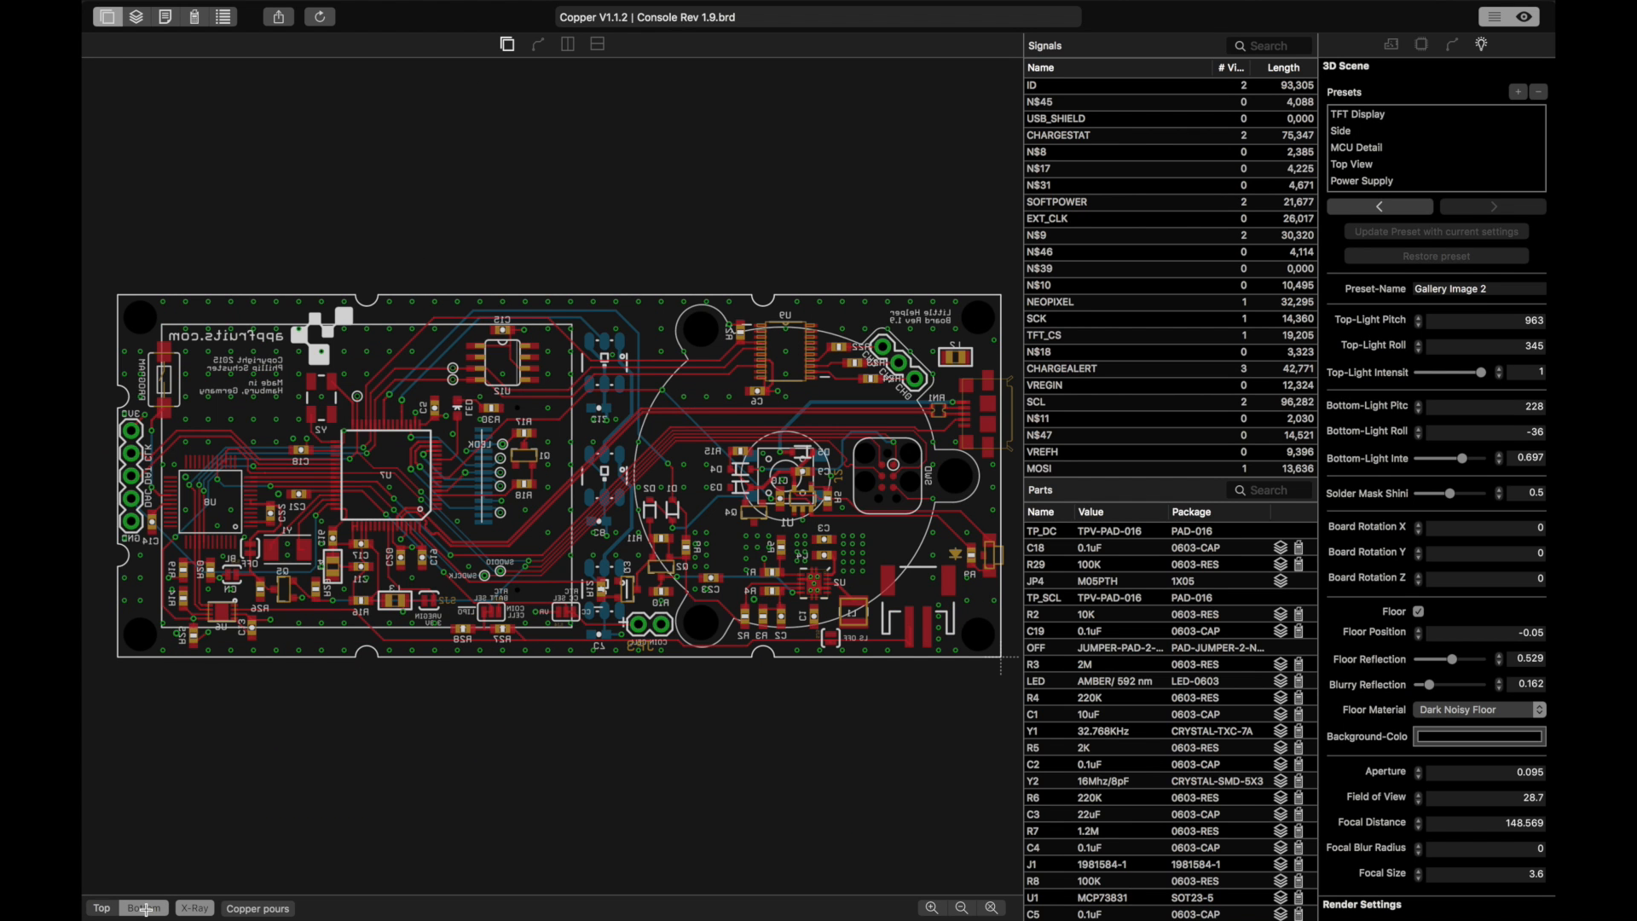
left_click(100, 909)
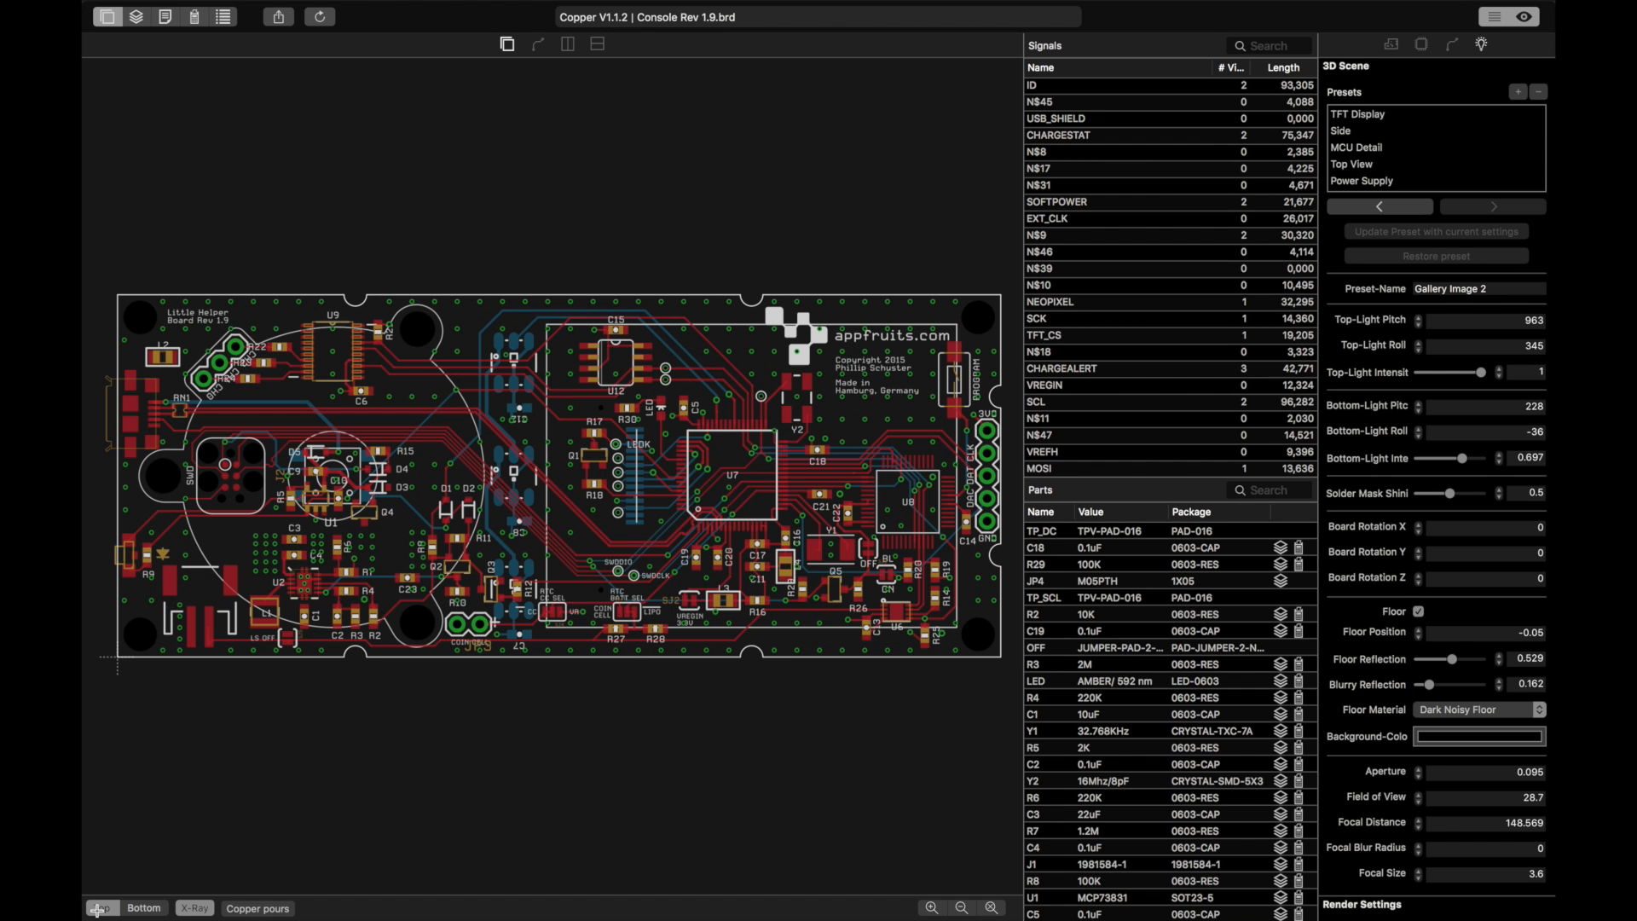
left_click(196, 909)
left_click(195, 909)
left_click(258, 910)
left_click(259, 910)
scroll(550, 564, "up", 3)
scroll(553, 563, "up", 2)
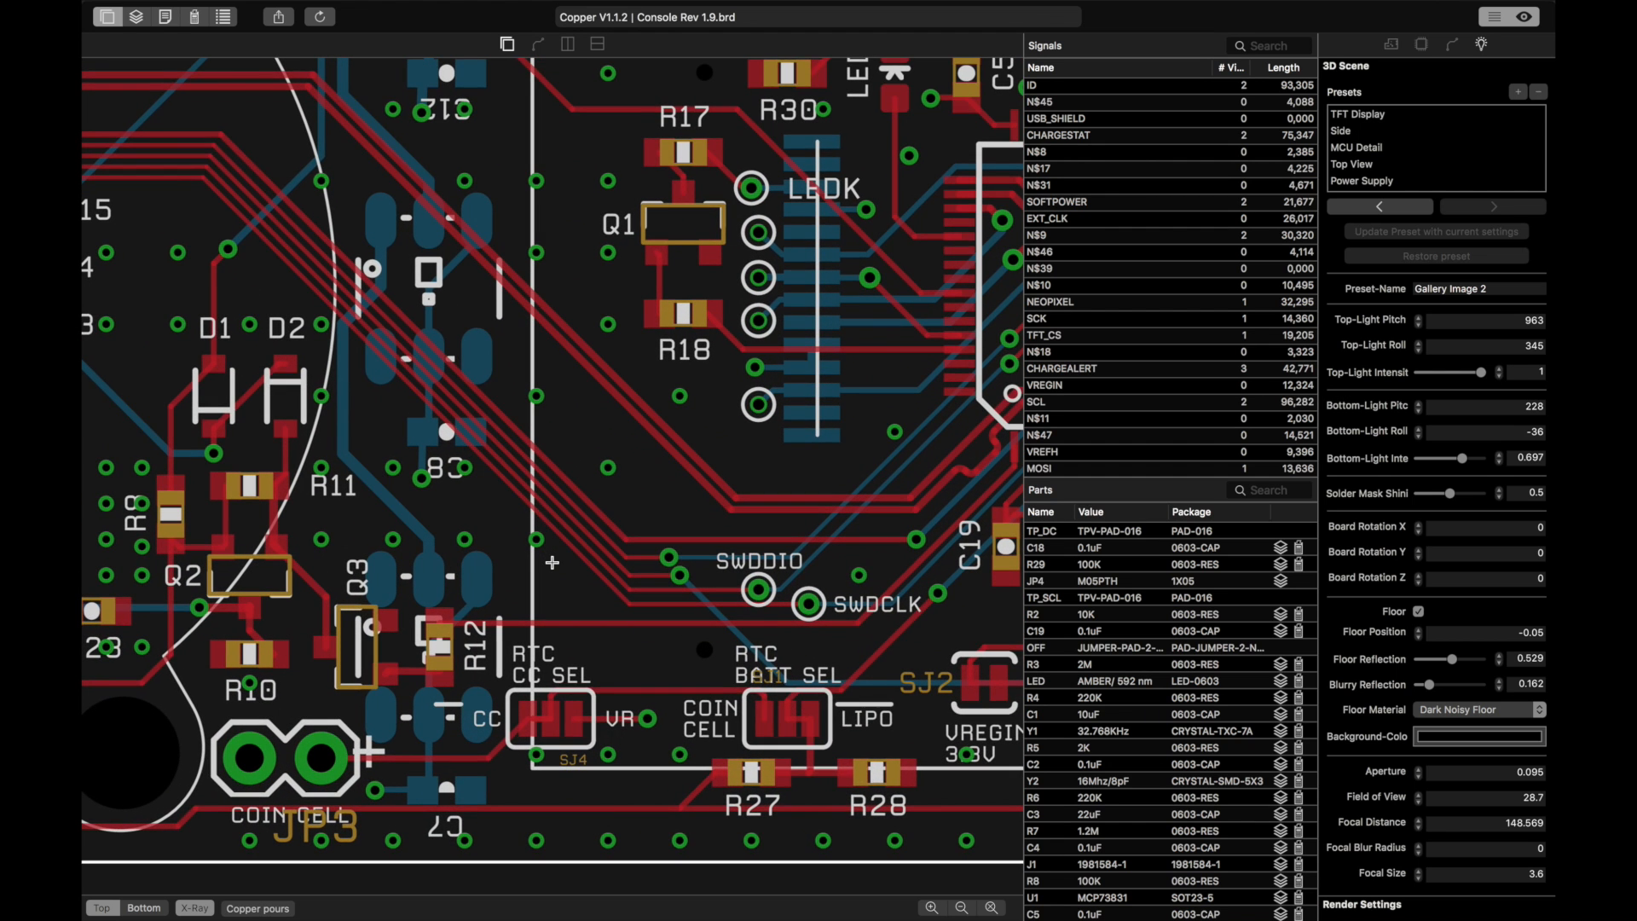
scroll(553, 563, "down", 5)
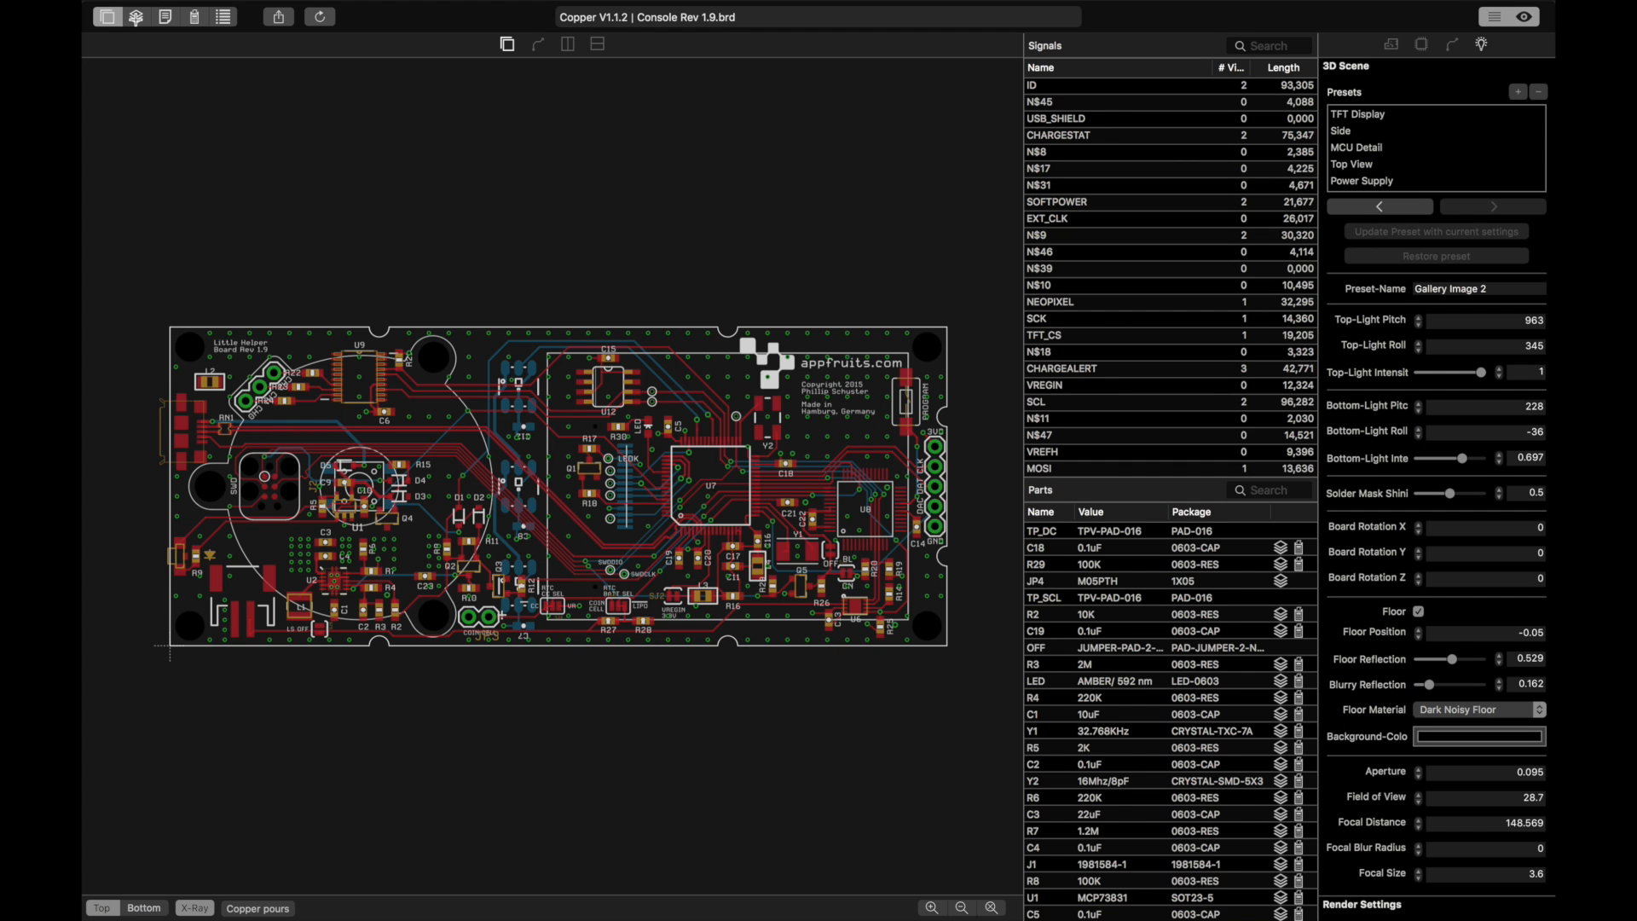
Step: Switch from the board layout to the 3D view of the board
left_click(136, 17)
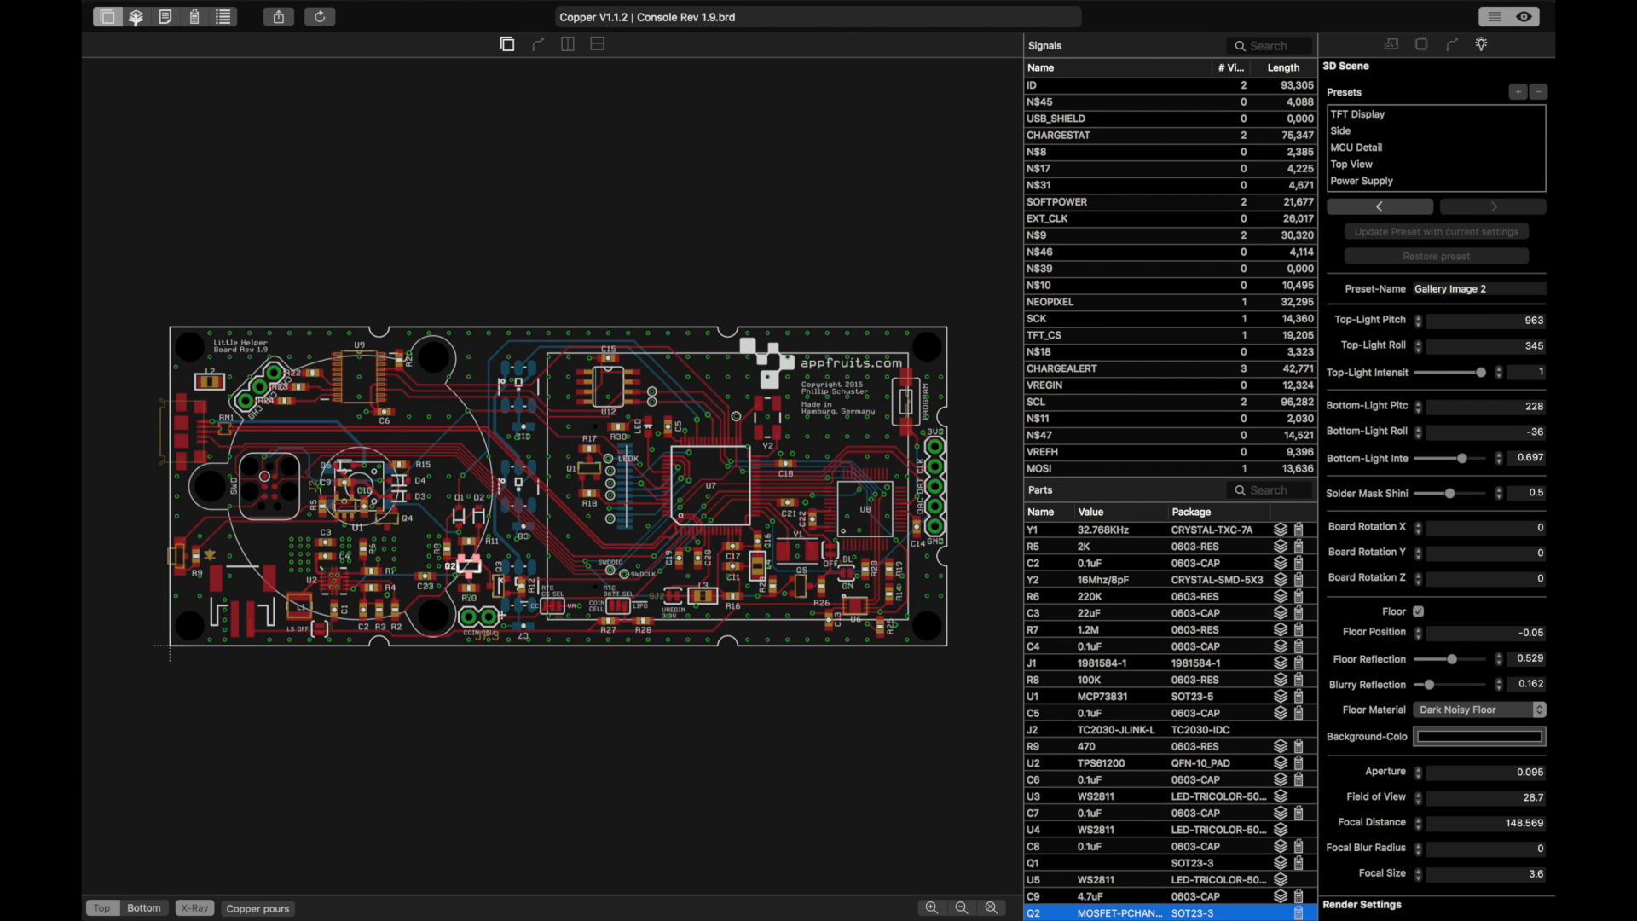
left_click(136, 17)
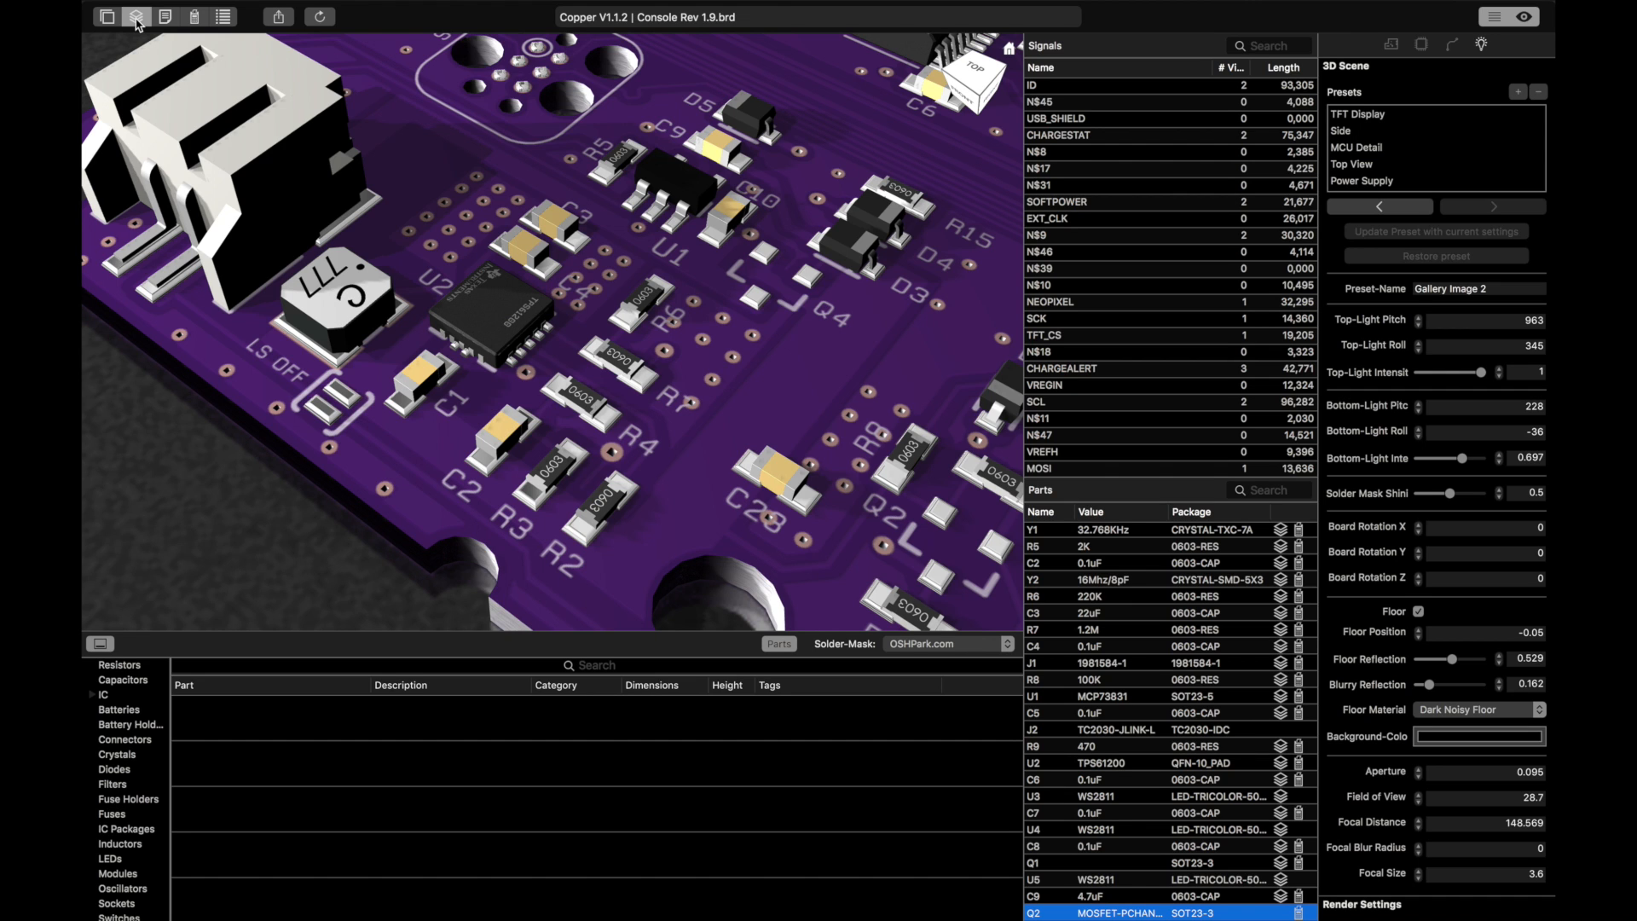
left_click(137, 17)
left_click(136, 19)
Step: Select the unpopulated part Q4 on the 3D board and examine its package type, technical specs and footprint
left_click(759, 303)
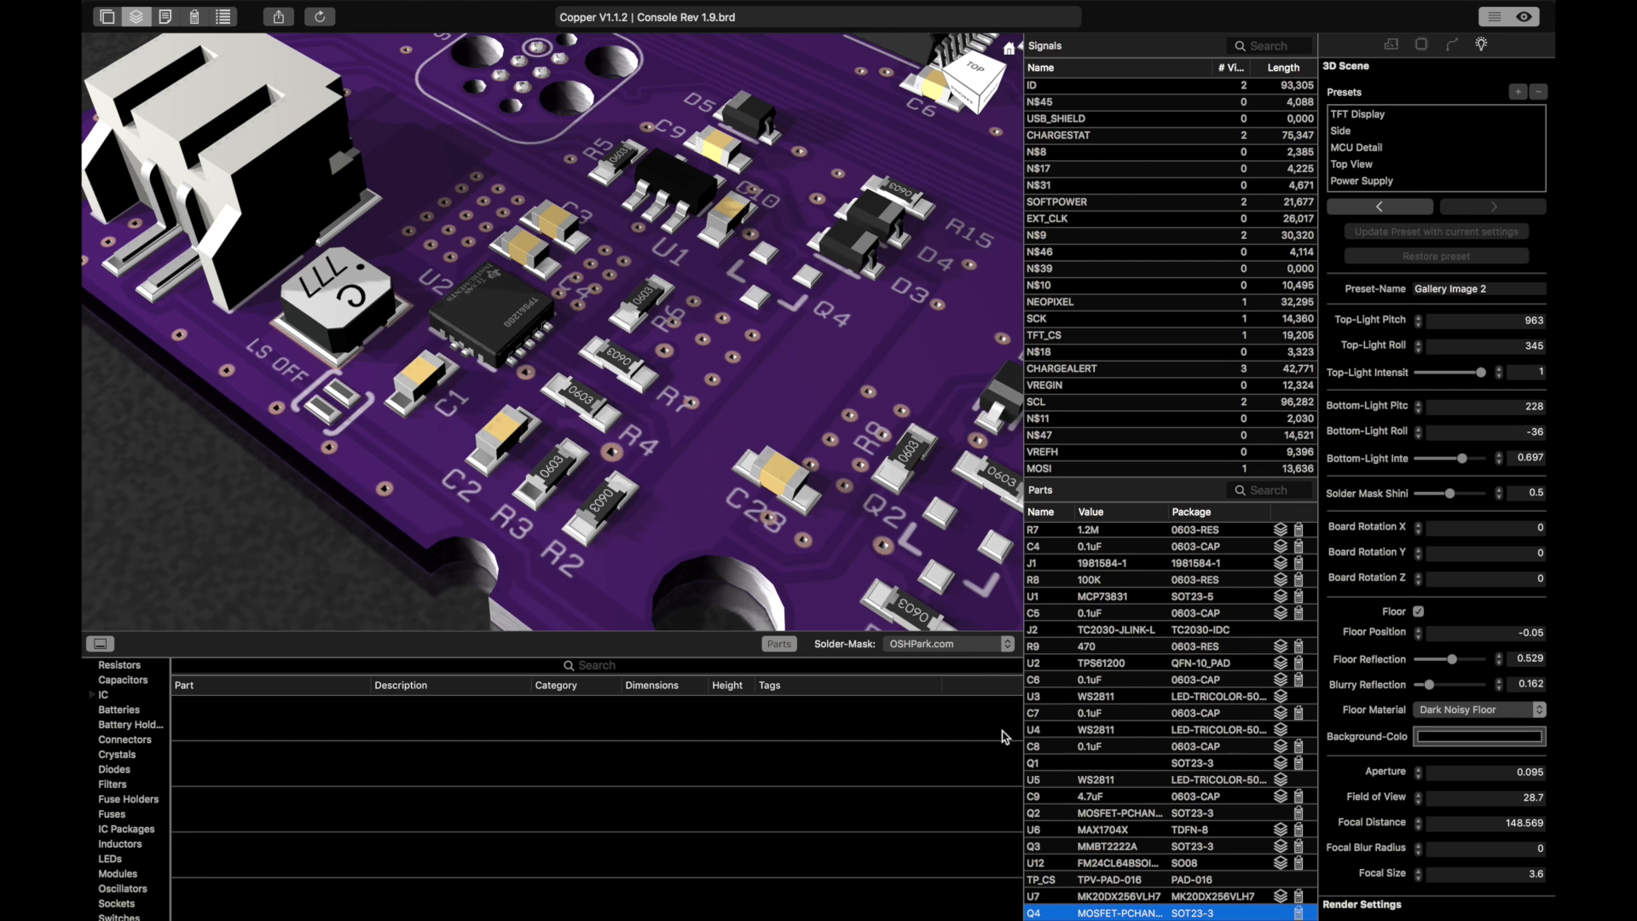
left_click(1421, 44)
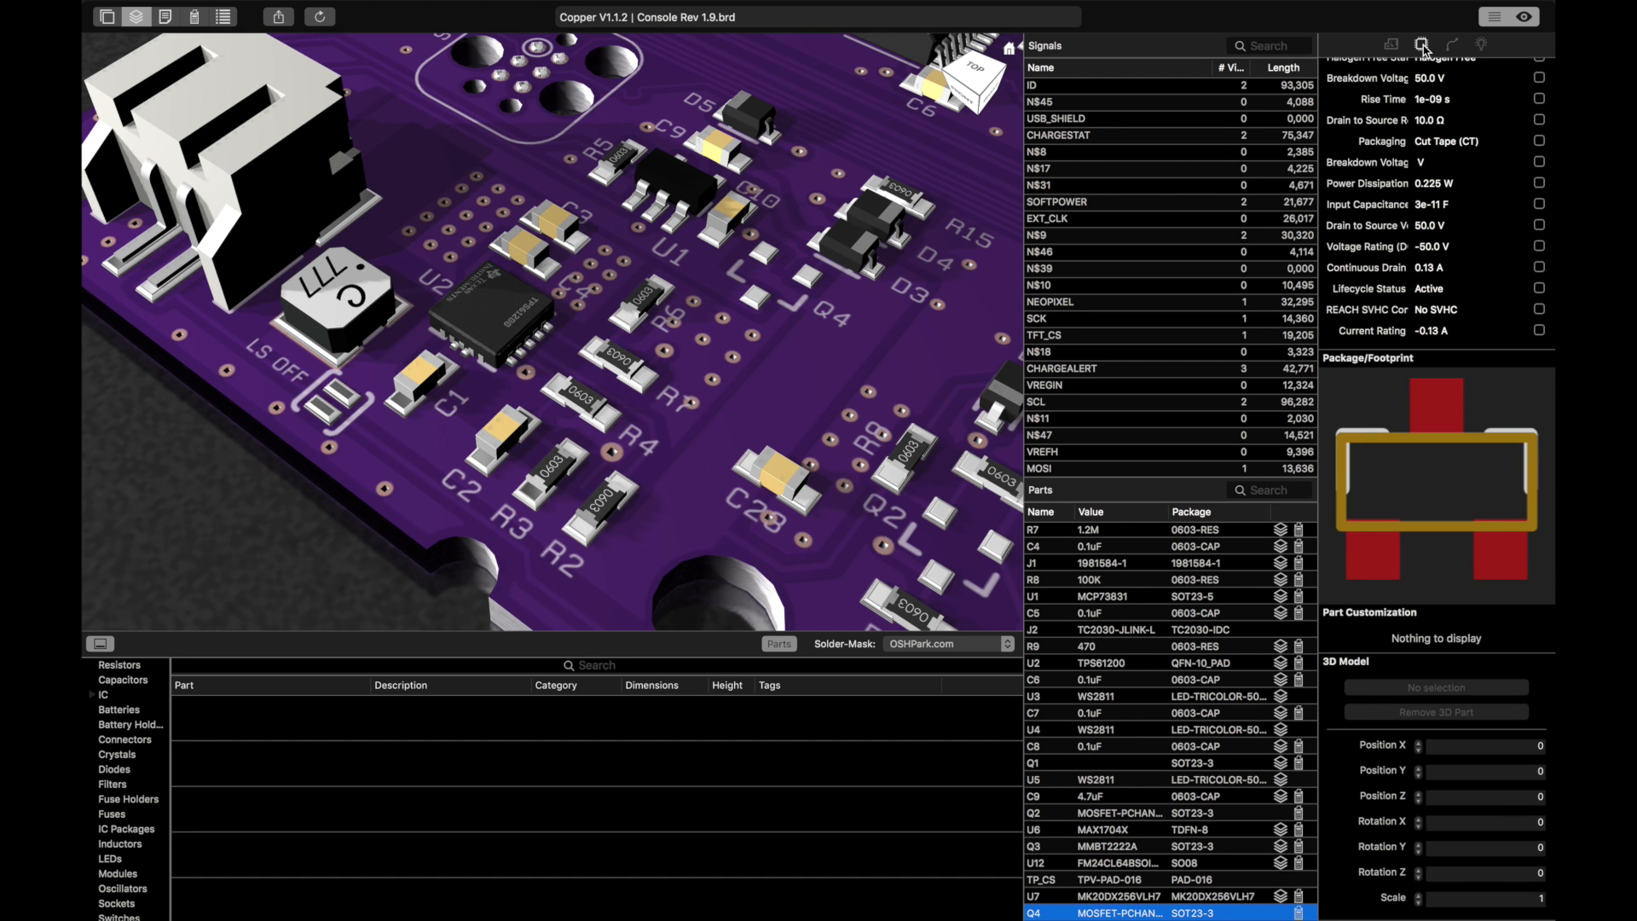
scroll(1379, 188, "up", 10)
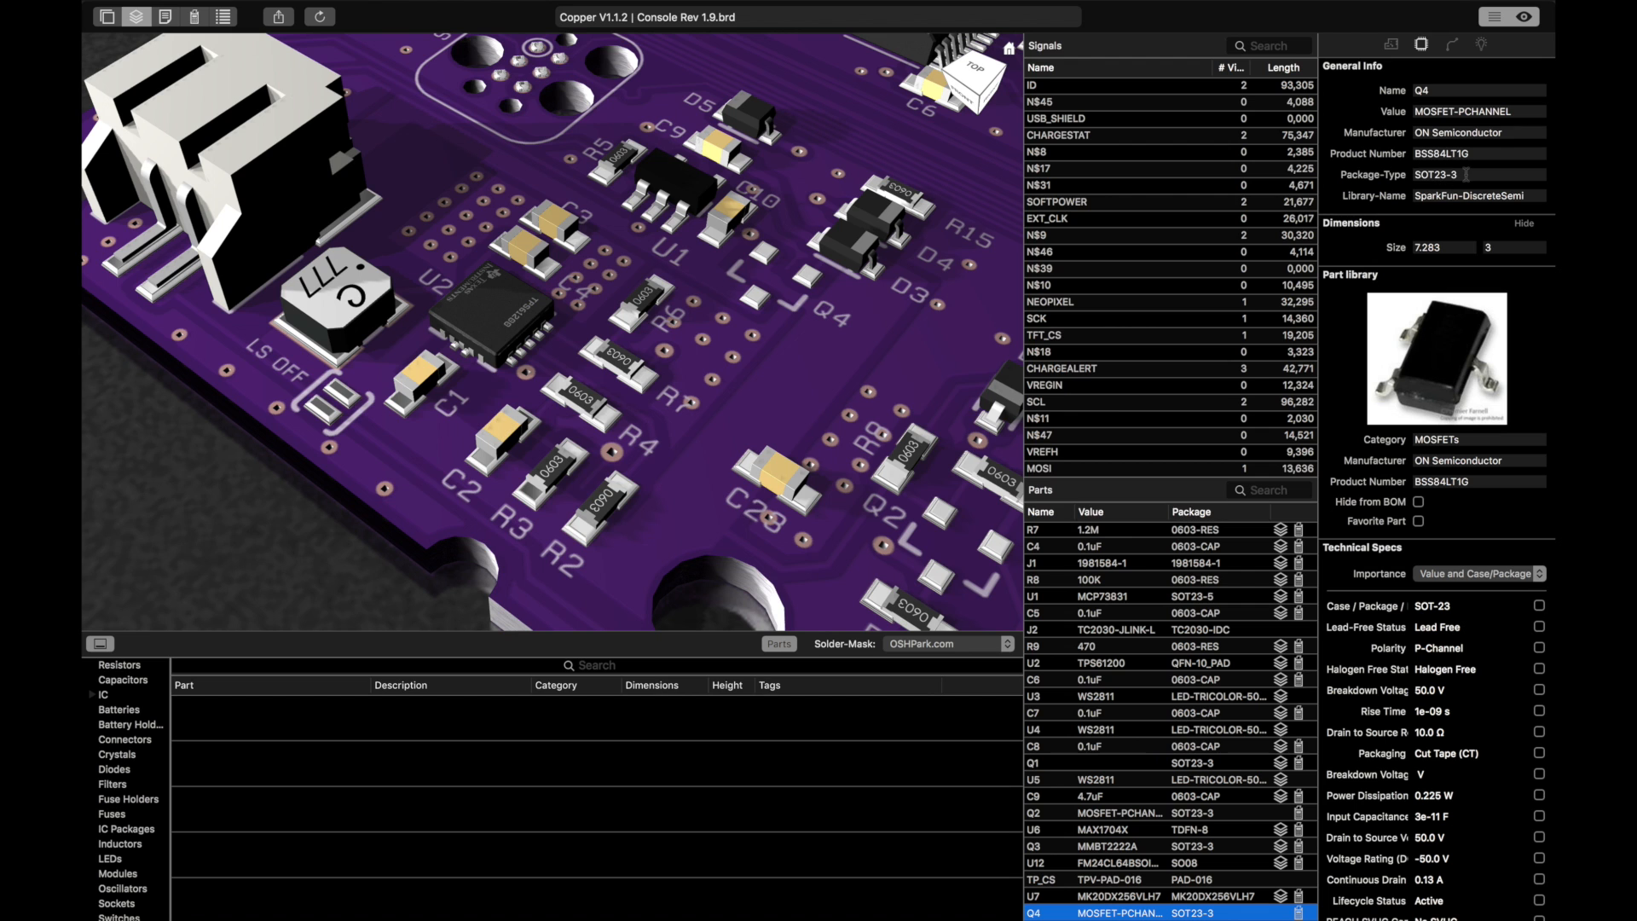
left_click_drag(1466, 174, 1405, 176)
scroll(1336, 338, "down", 5)
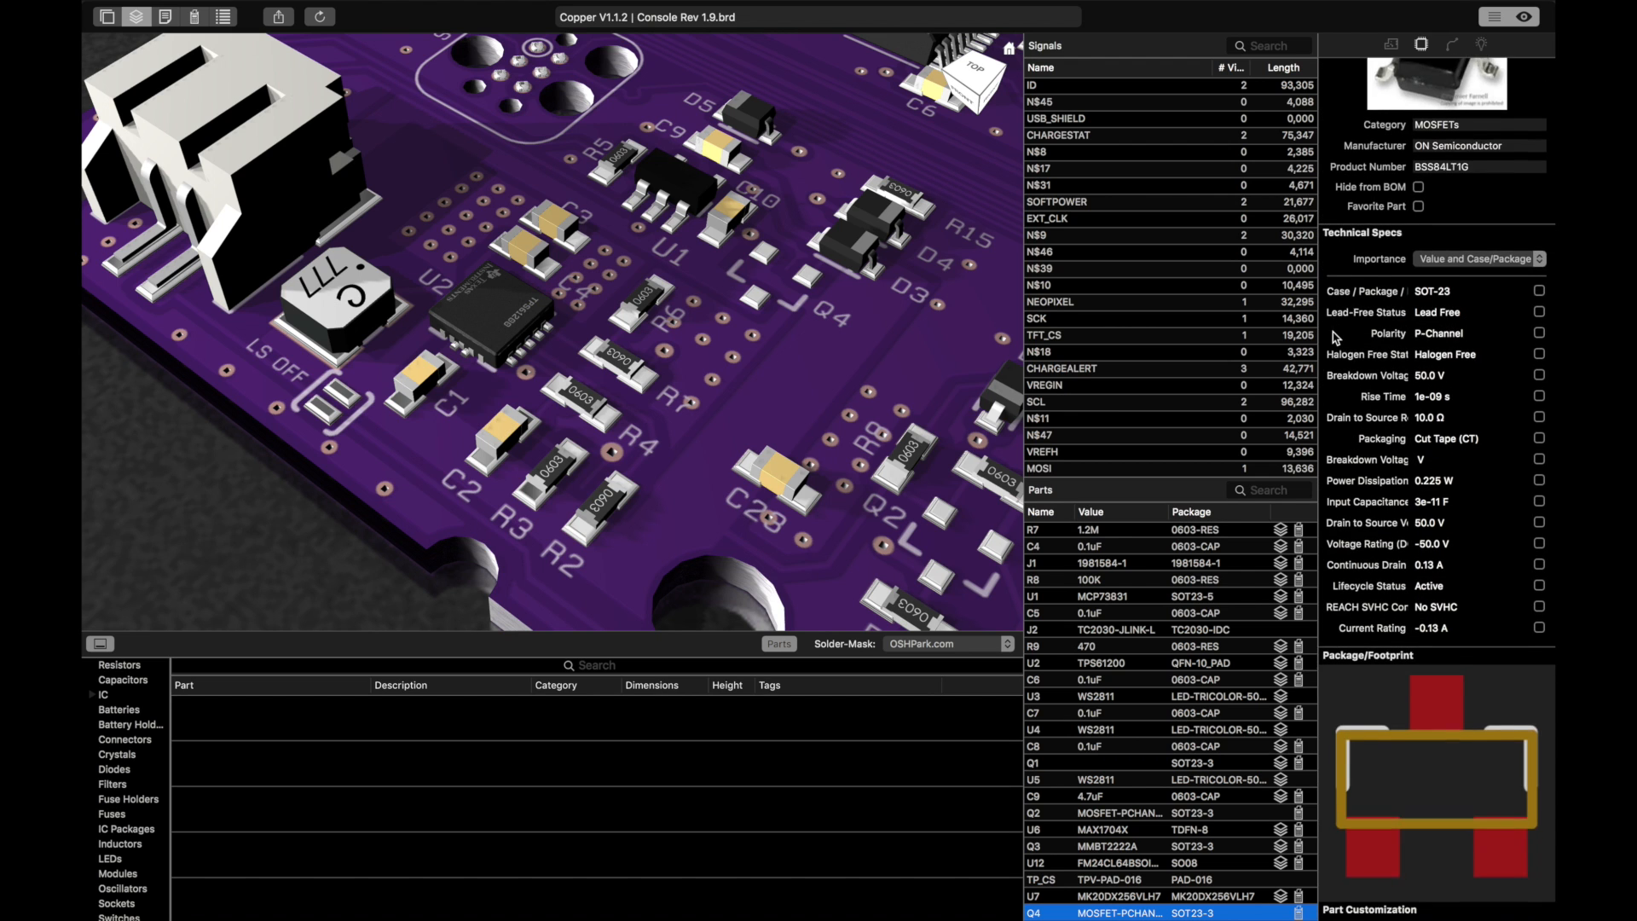
scroll(1336, 338, "down", 5)
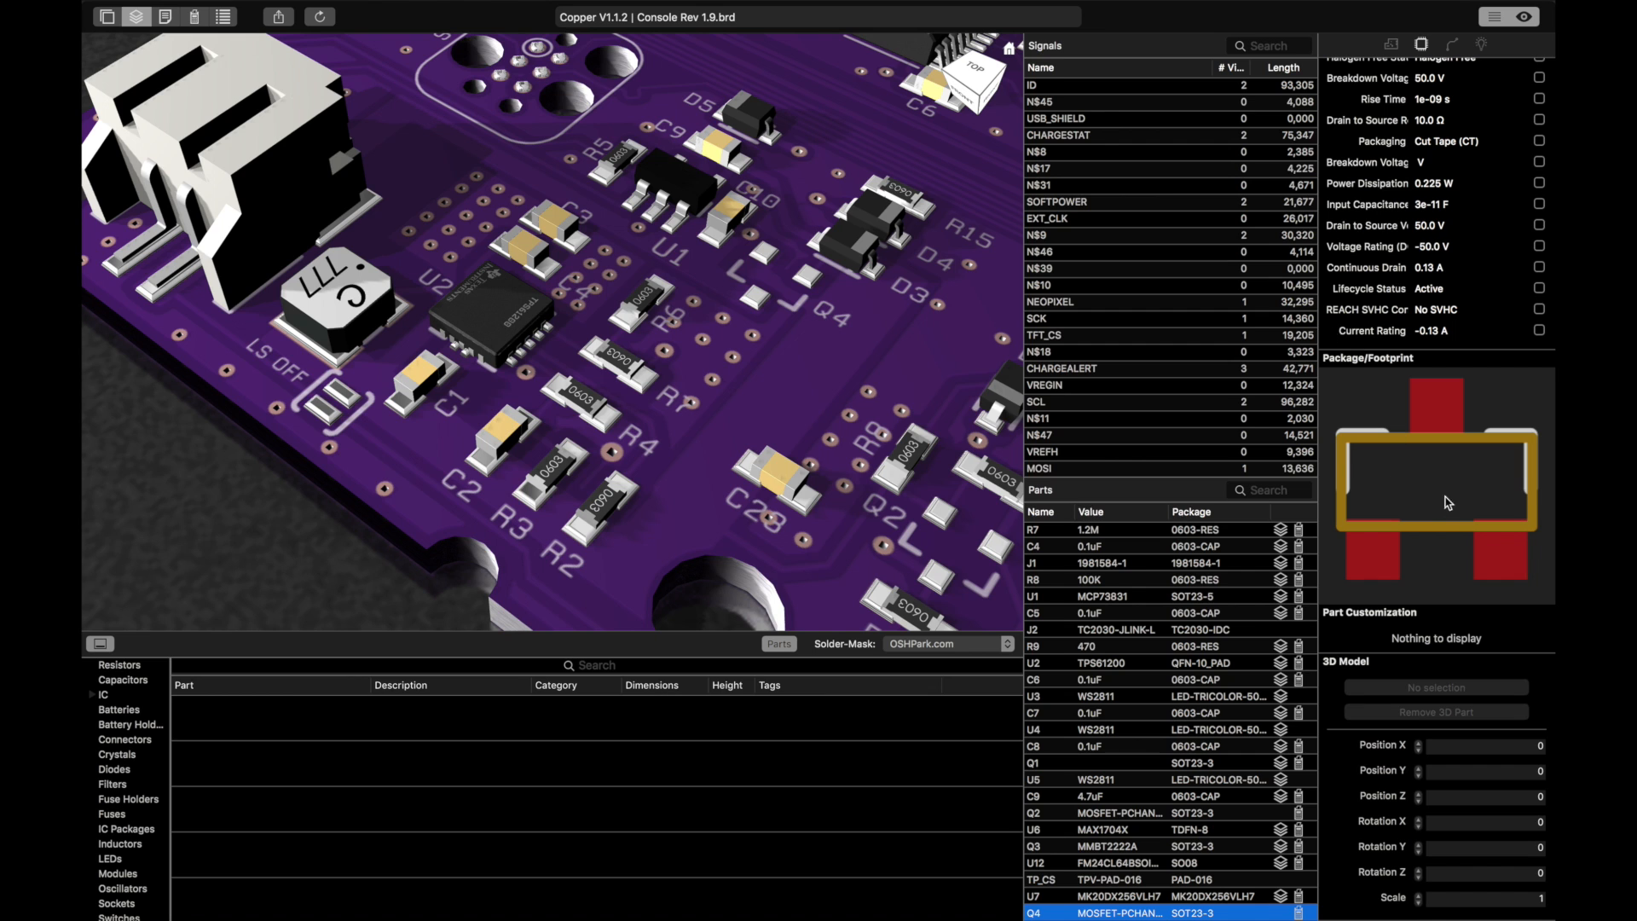
mouse_move(1437, 524)
left_mouse_down()
mouse_move(1358, 488)
mouse_move(1440, 492)
left_mouse_up()
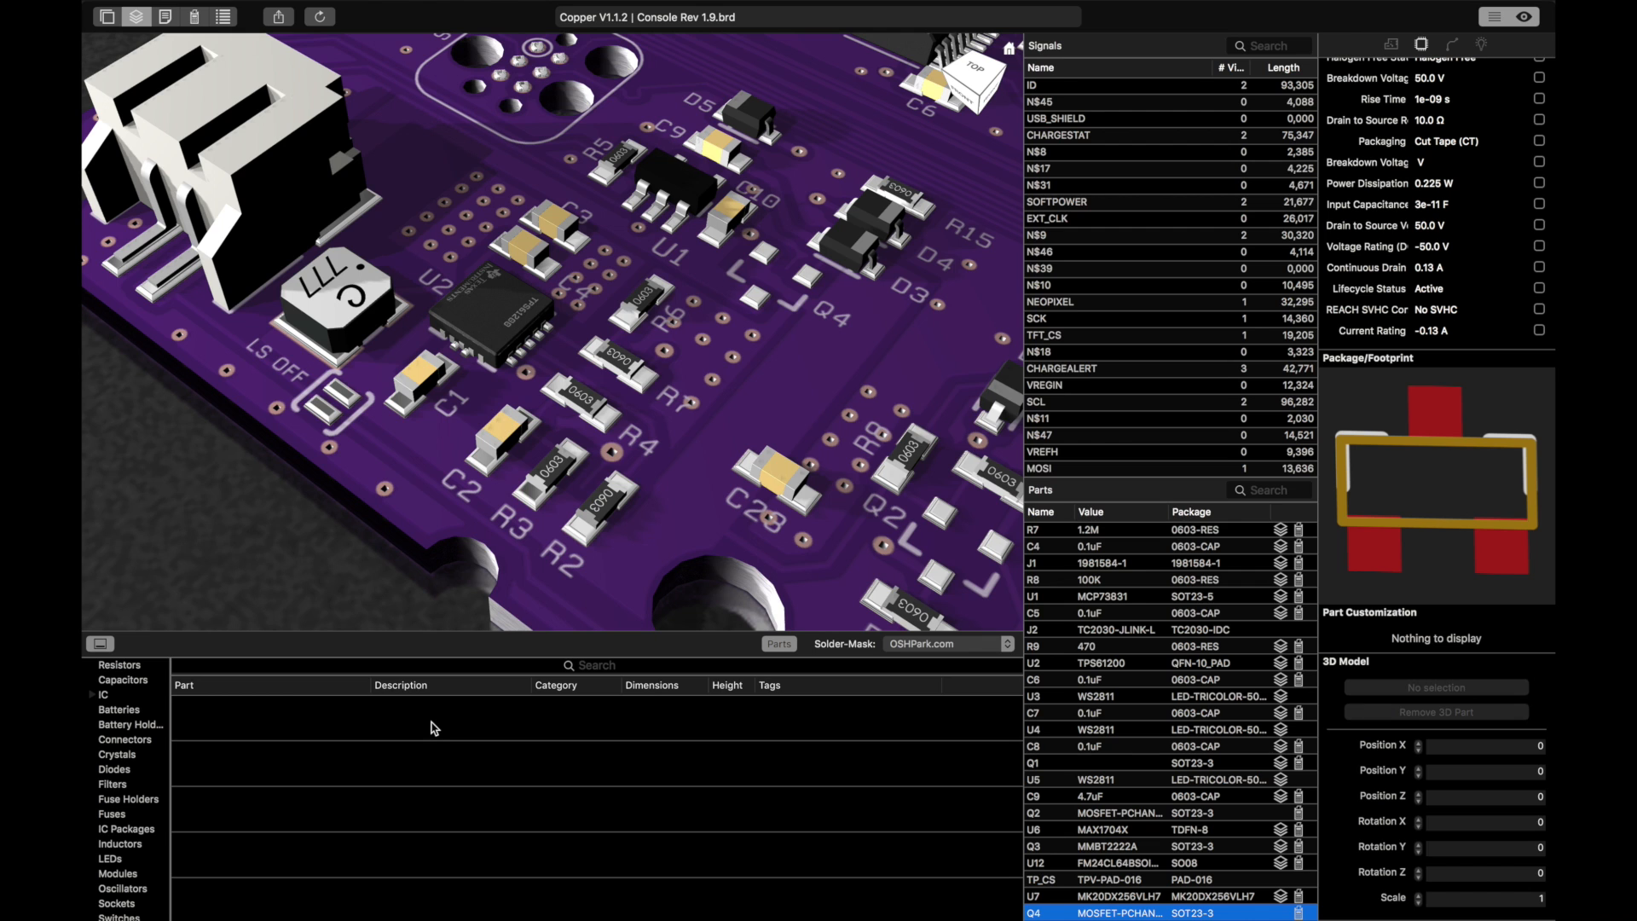
Step: Search the Transistors category of the part library for "23" and preview the SOT-23 package
scroll(124, 814, "down", 2)
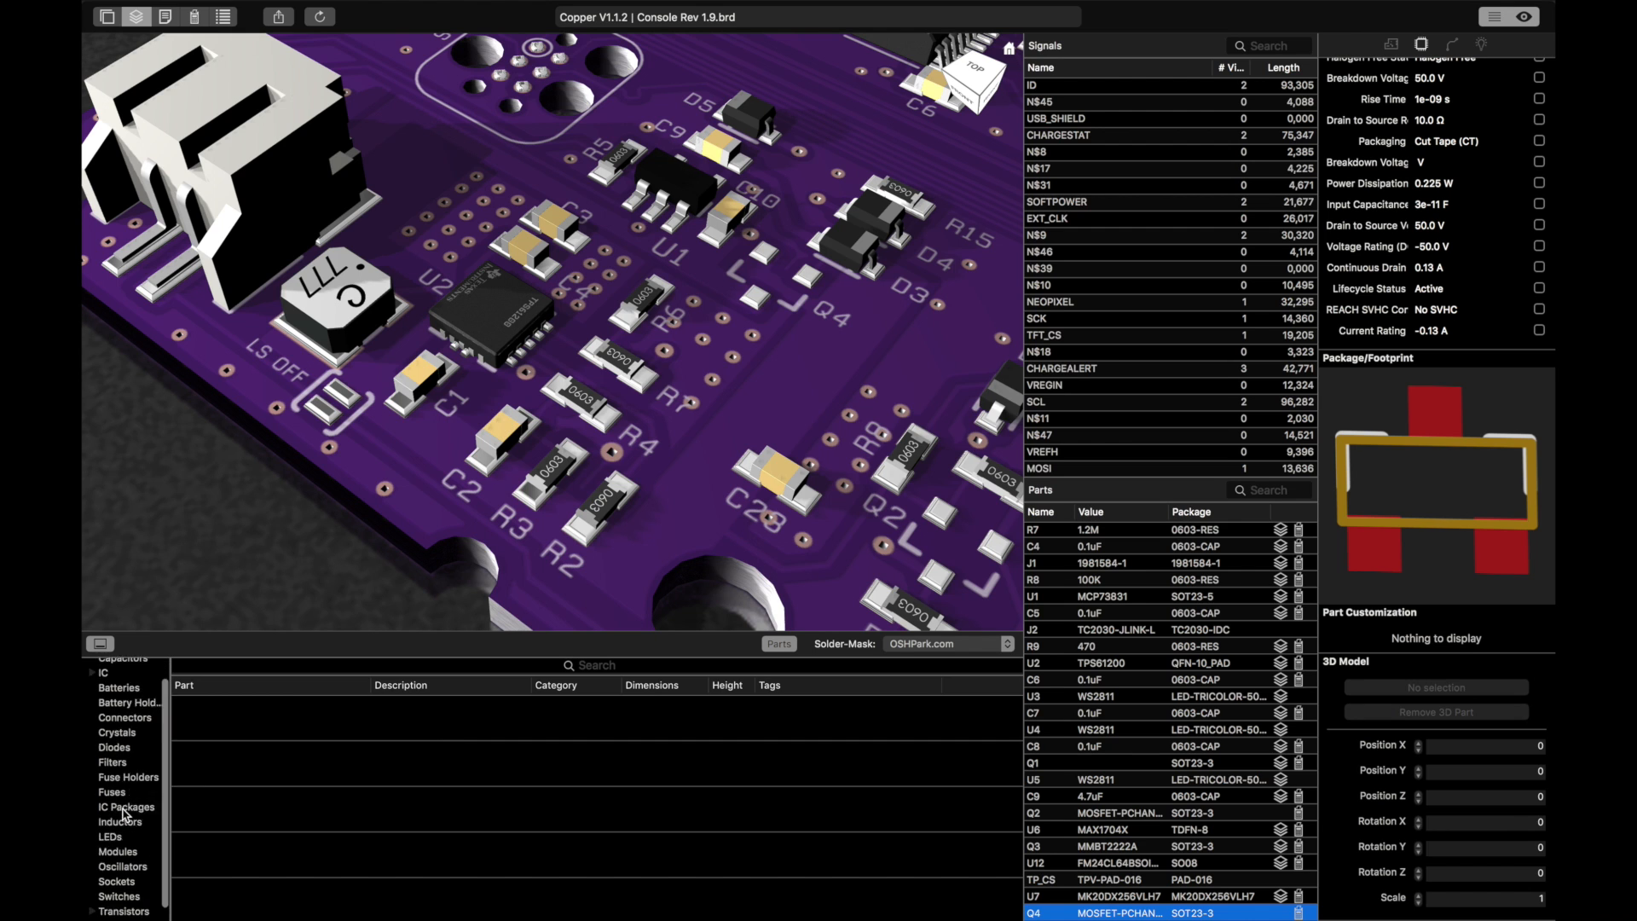
scroll(124, 814, "down", 3)
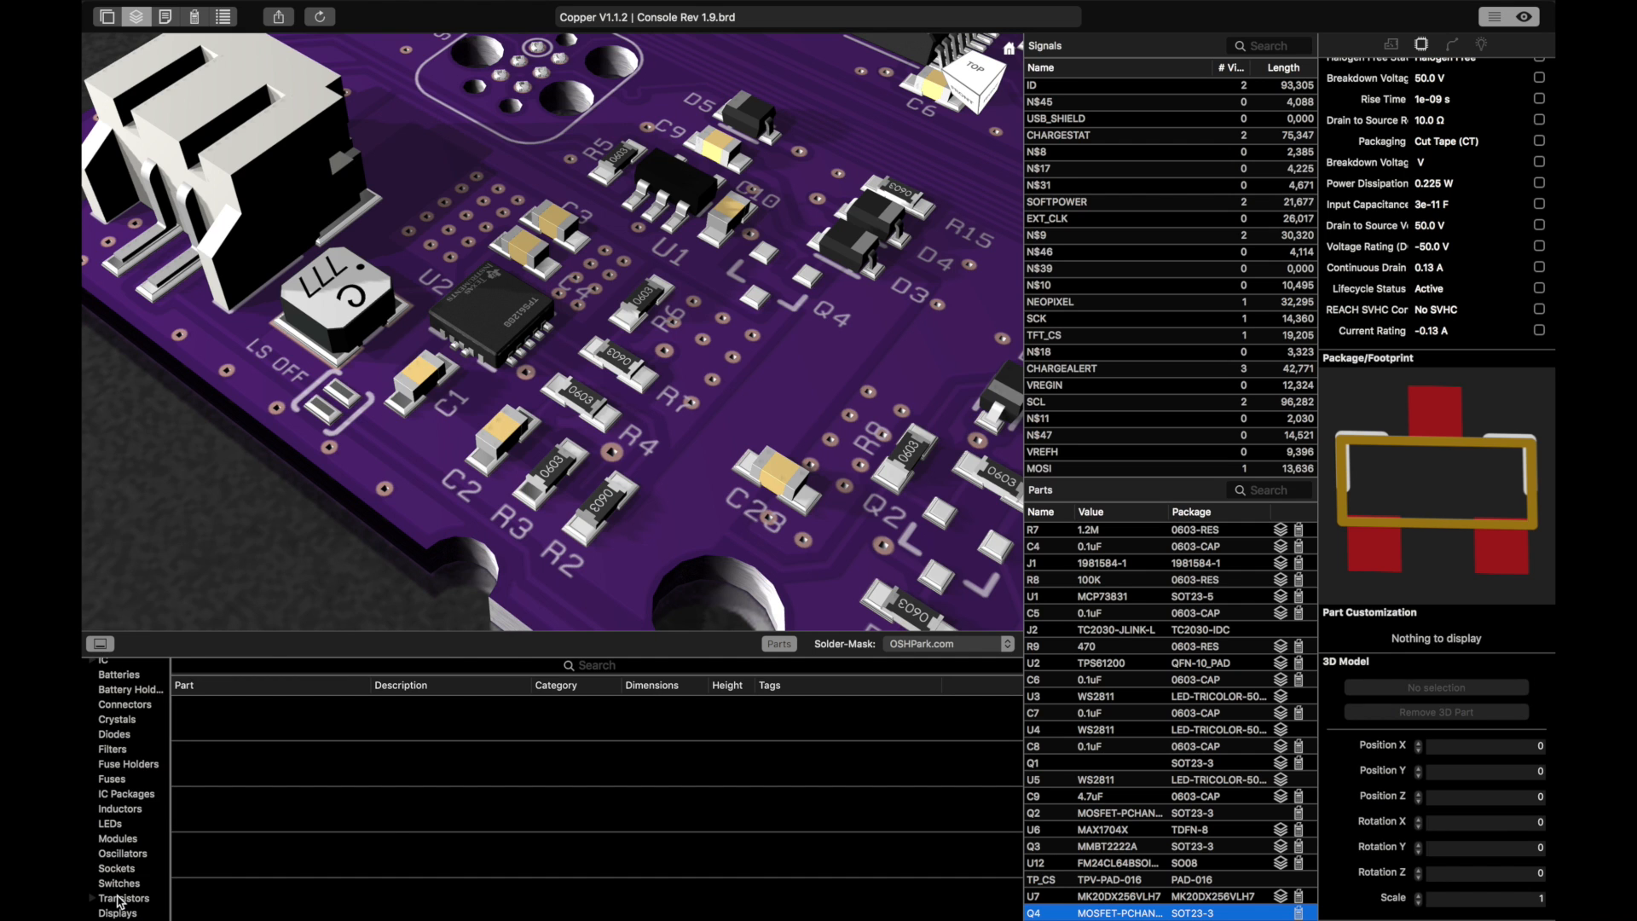
left_click(120, 900)
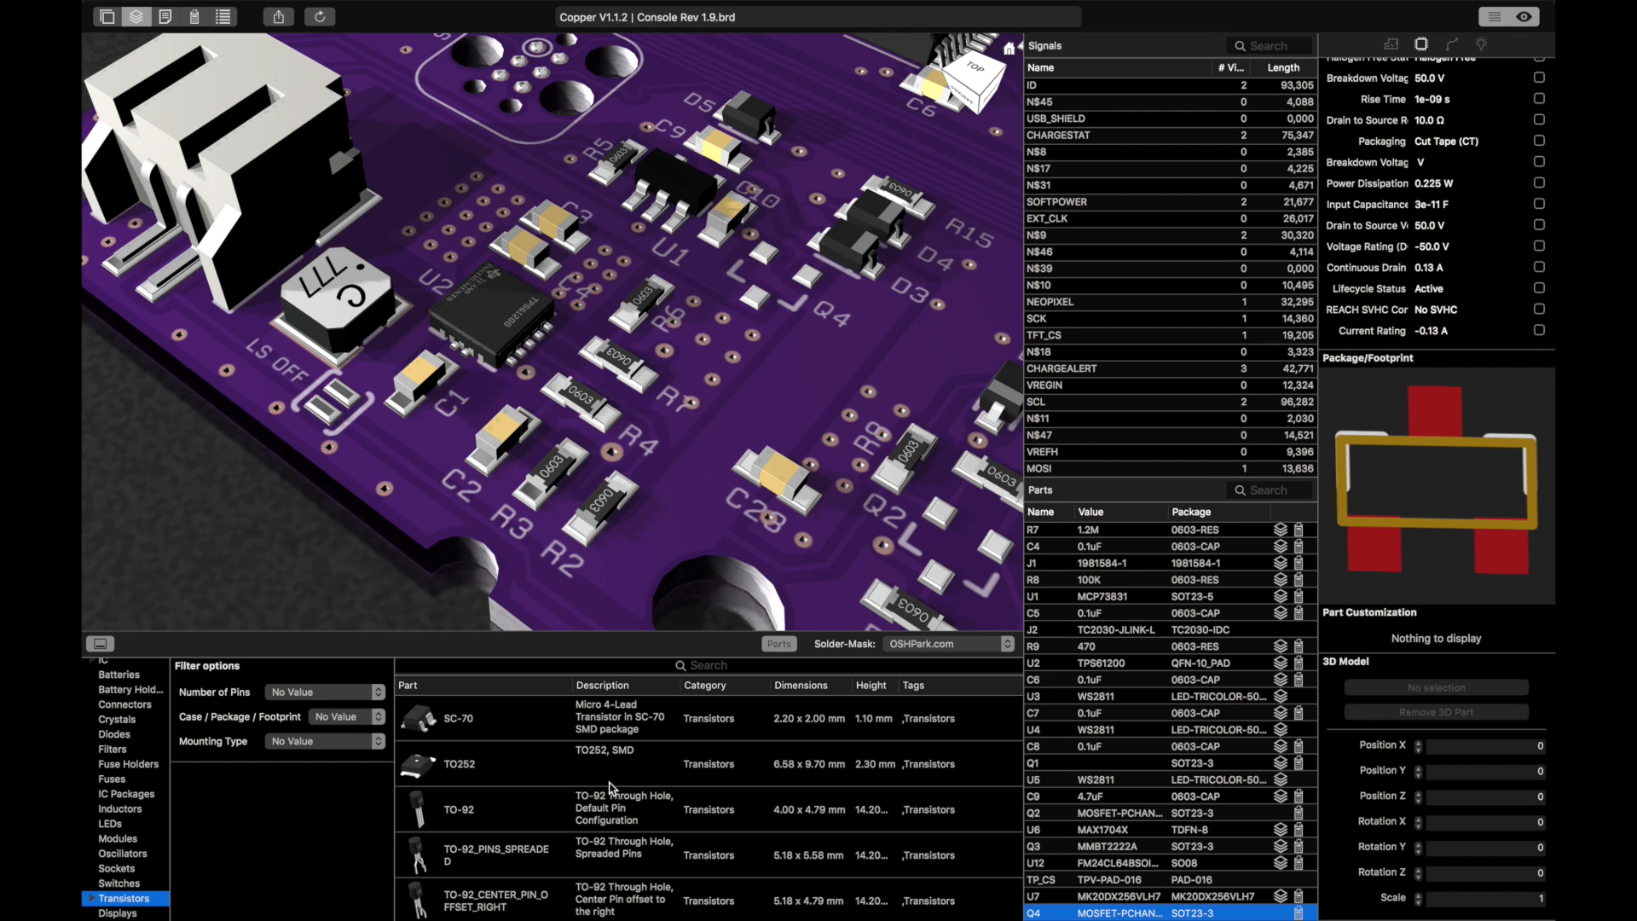
key("super+s")
left_click(560, 669)
type("23")
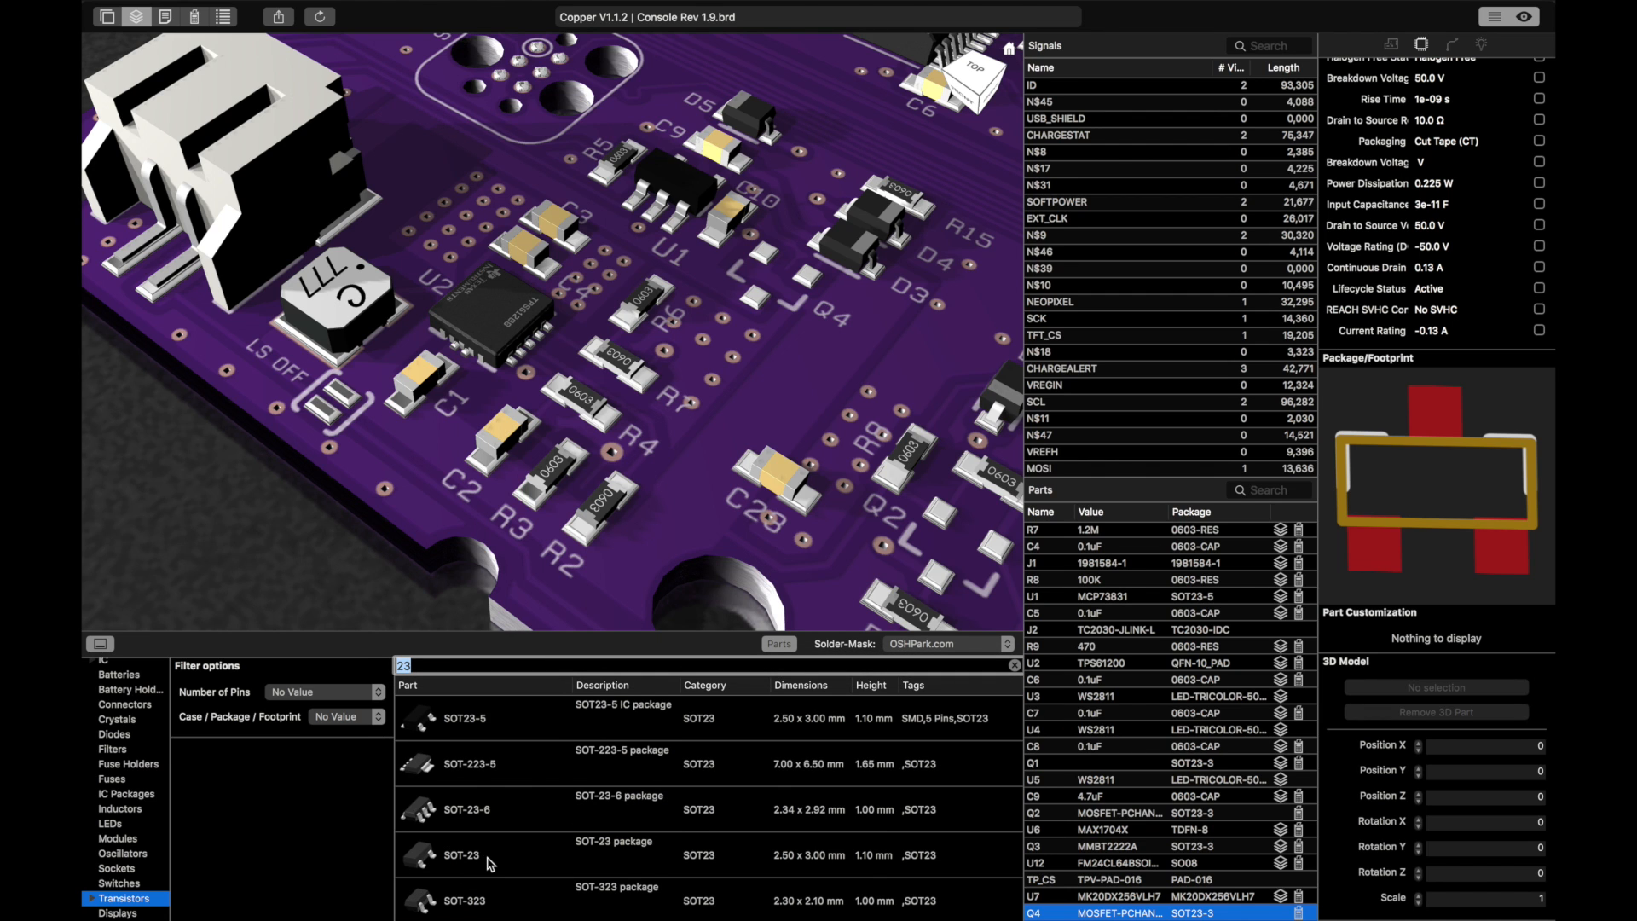
left_click(491, 864)
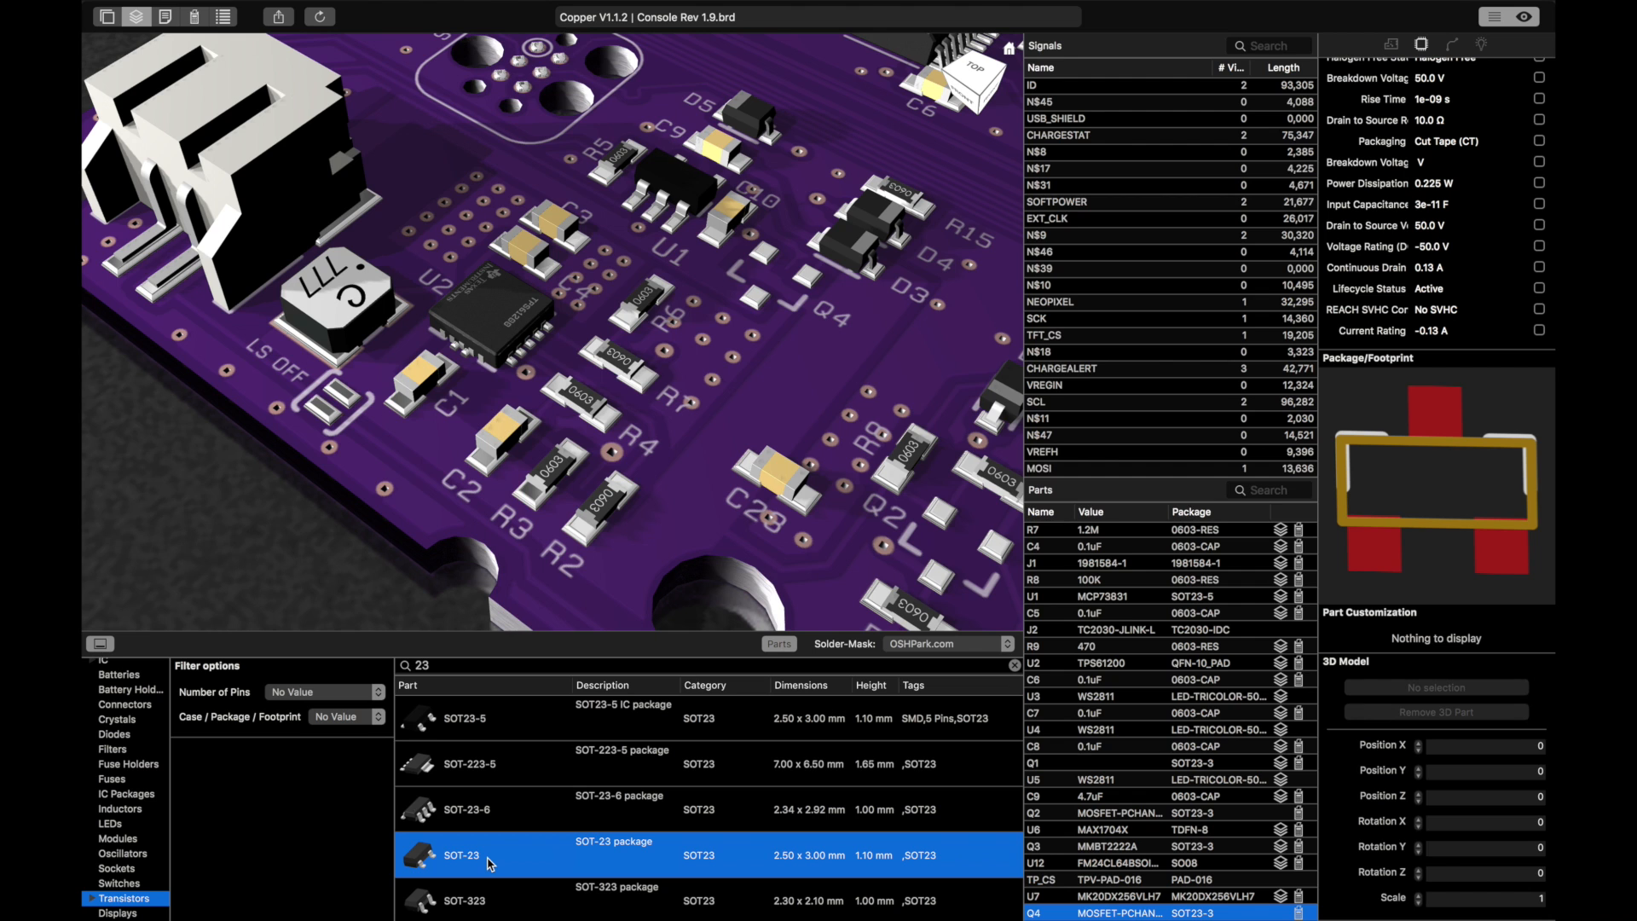
key("space")
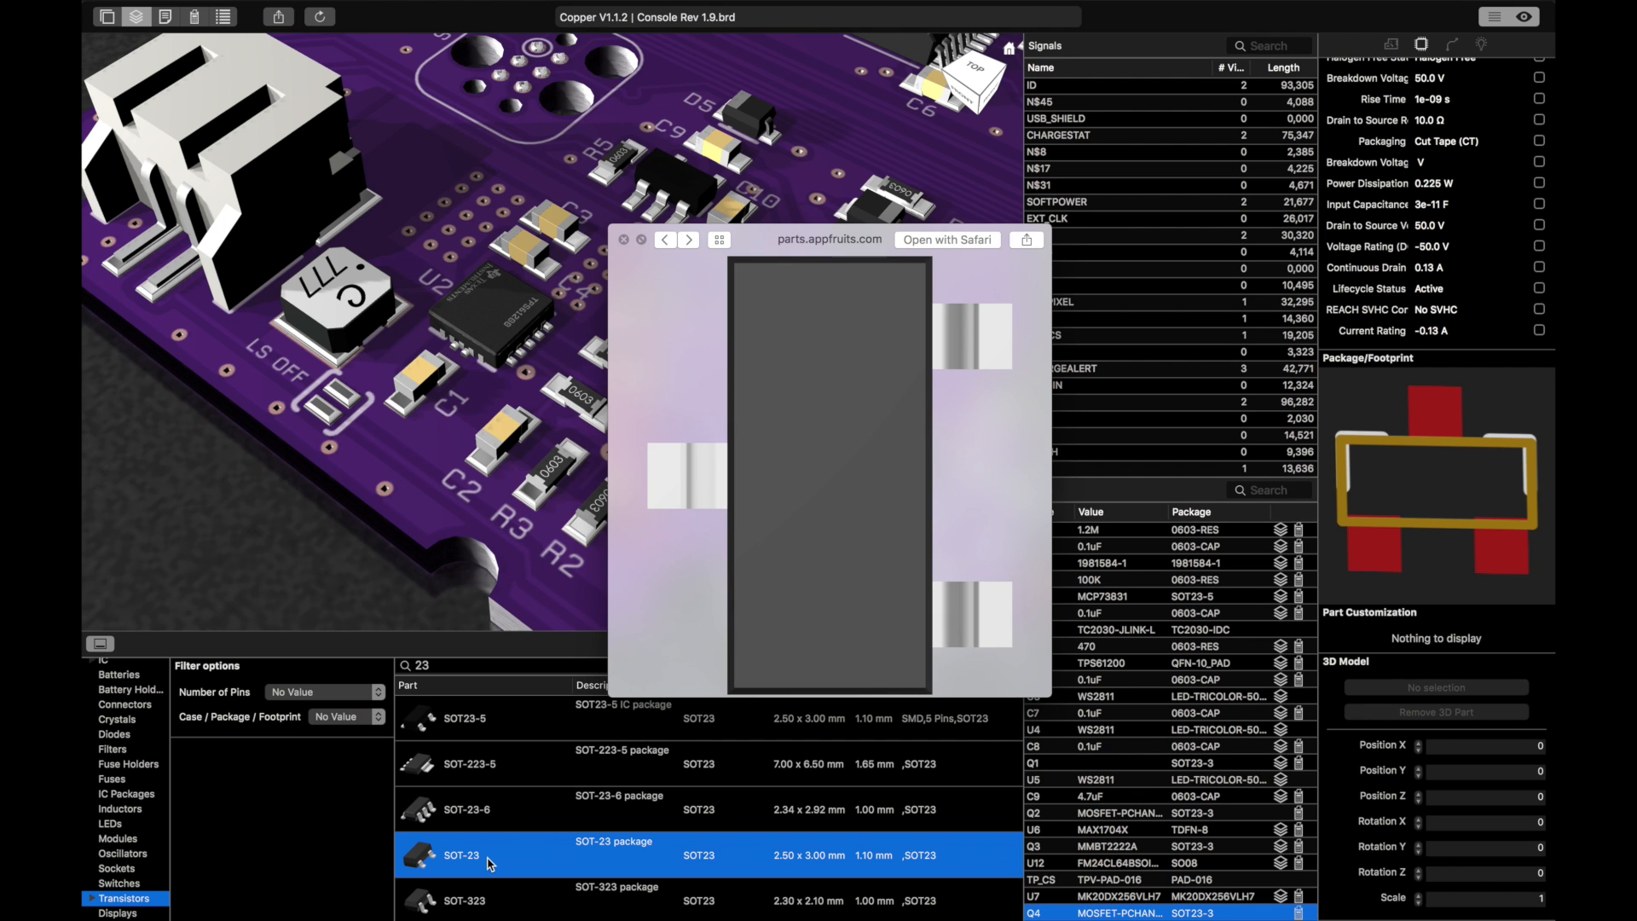
Step: Close the package preview and attach the SOT-23 3D part to all compatible parts in the design
key("space")
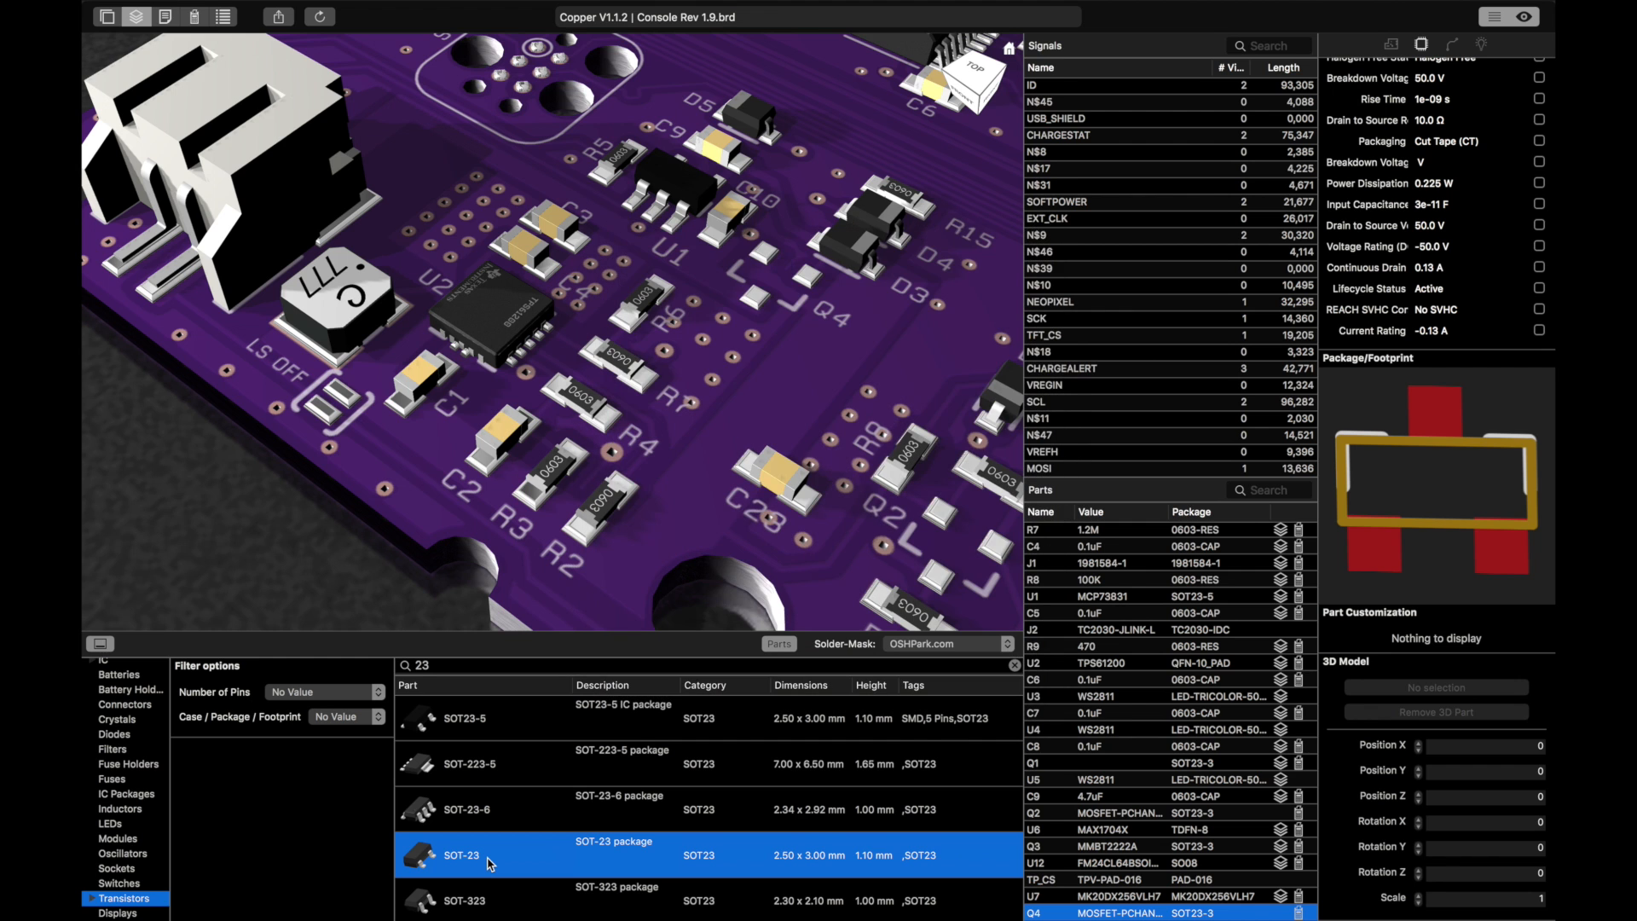
double_click(490, 864)
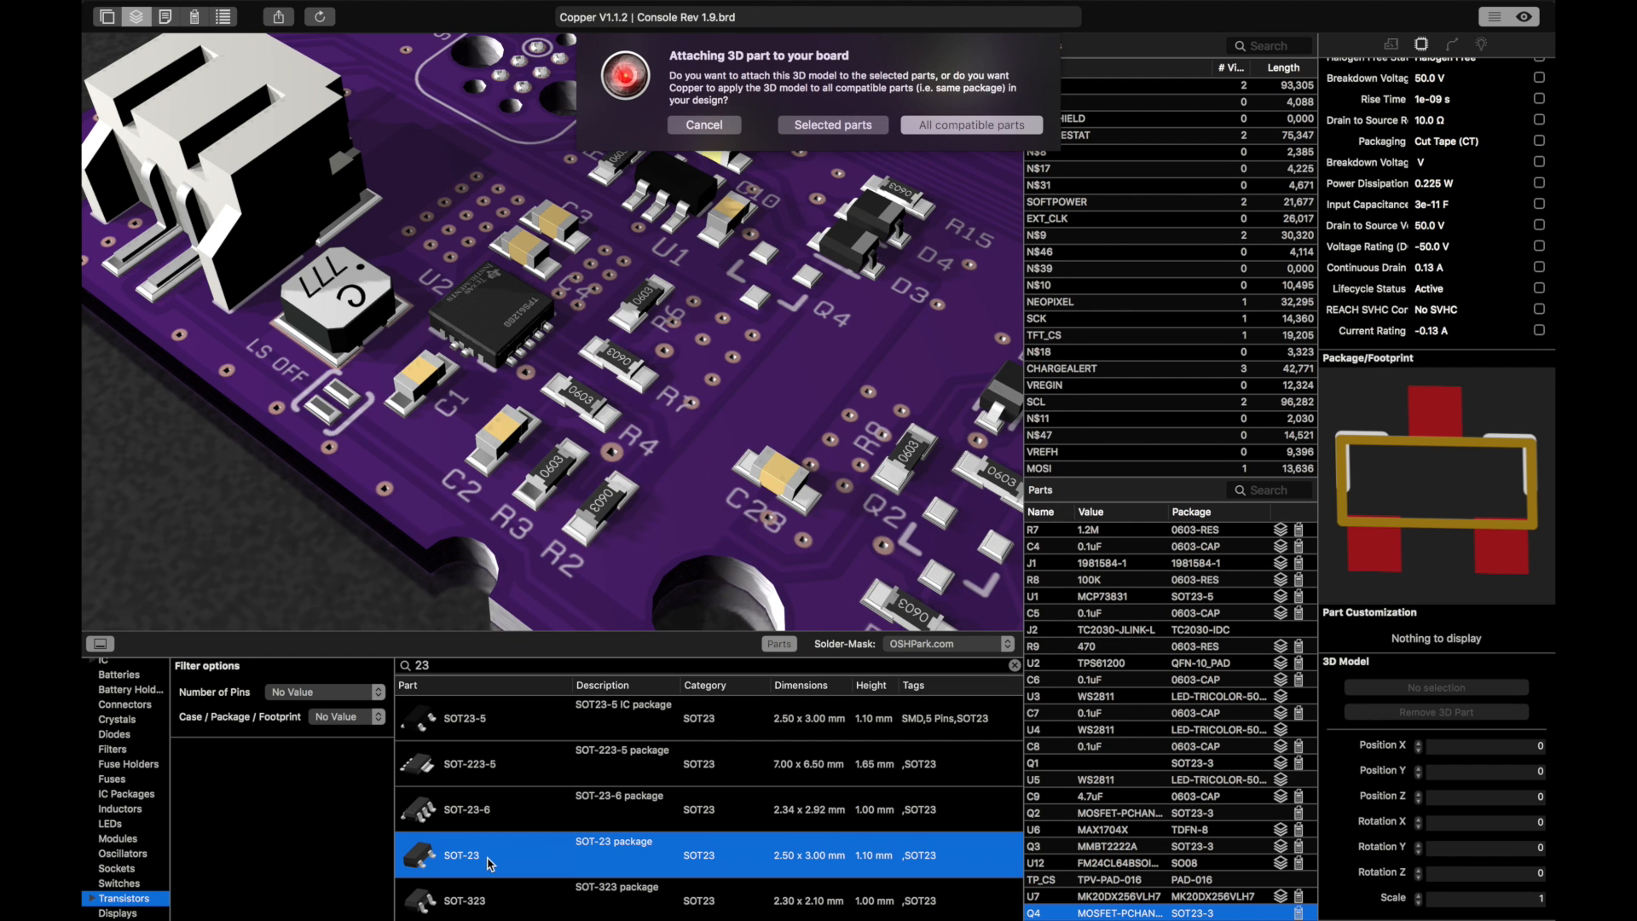
left_click(950, 124)
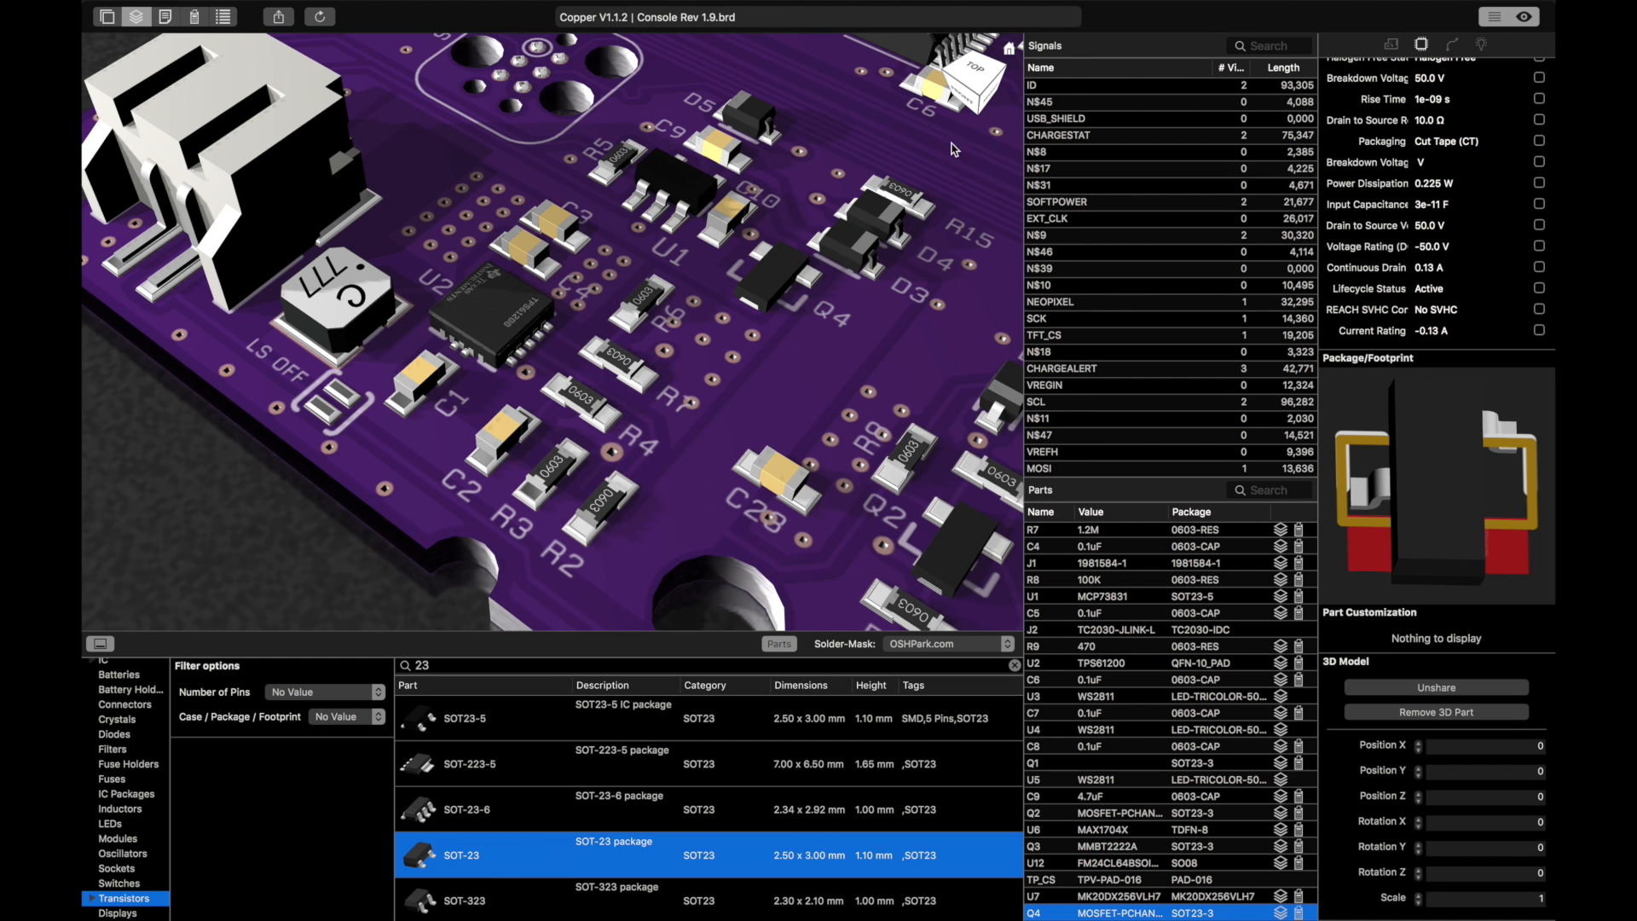
Step: Set the SOT-23 3D model's Position Y to 0.5 on its footprint
mouse_move(1457, 494)
left_mouse_down()
mouse_move(1431, 539)
mouse_move(1447, 479)
mouse_move(1466, 484)
left_mouse_up()
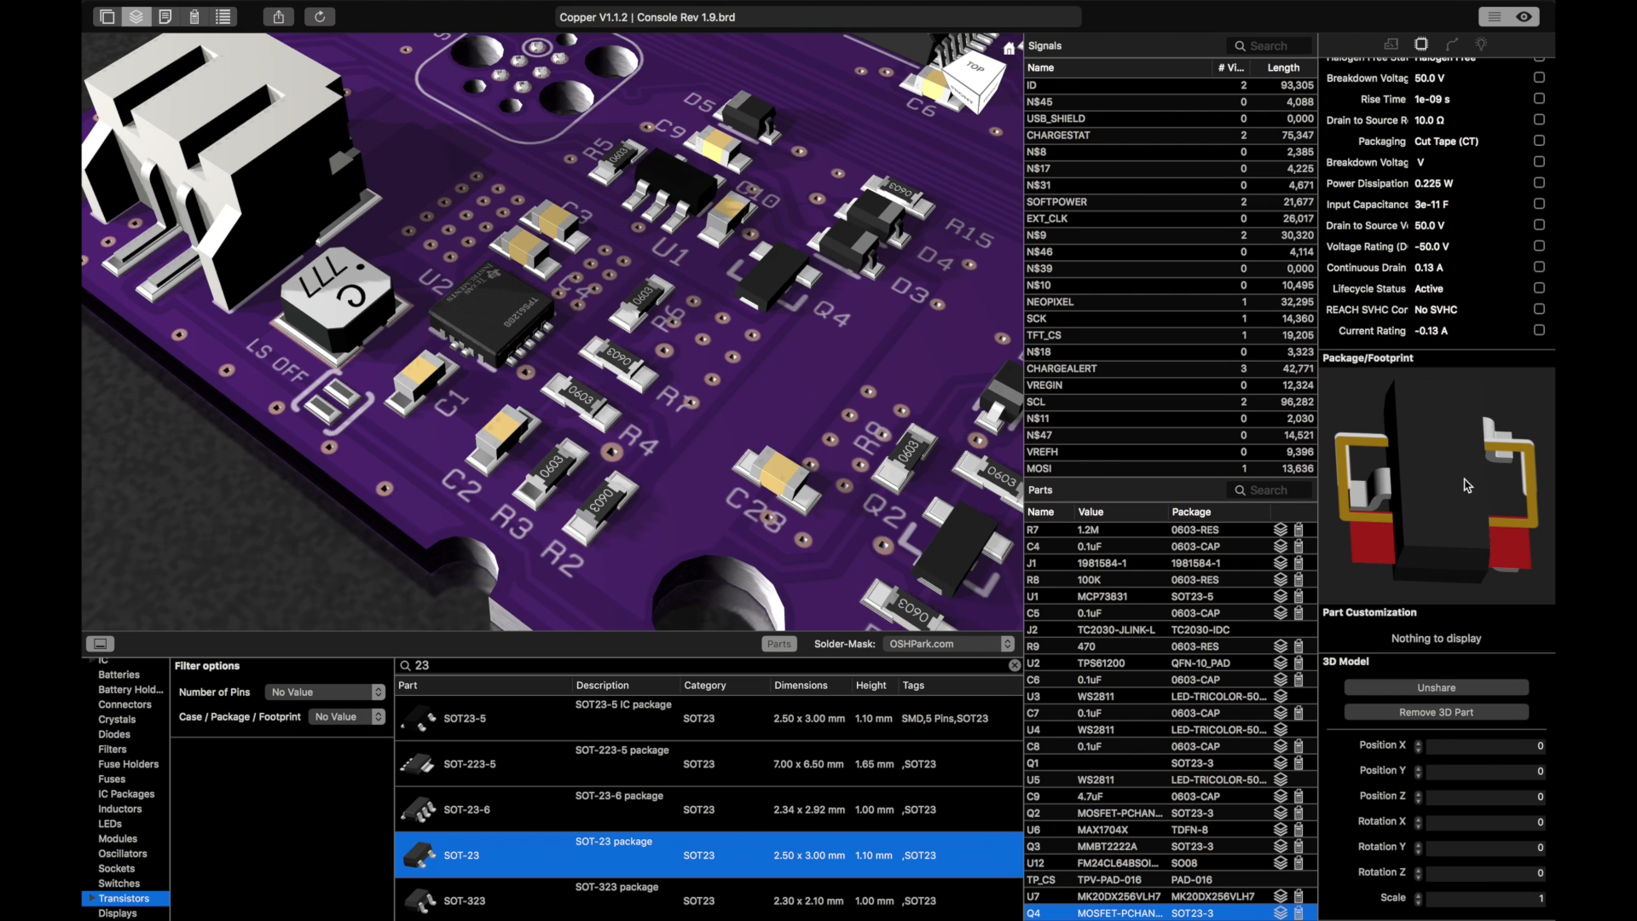
left_click(1418, 768)
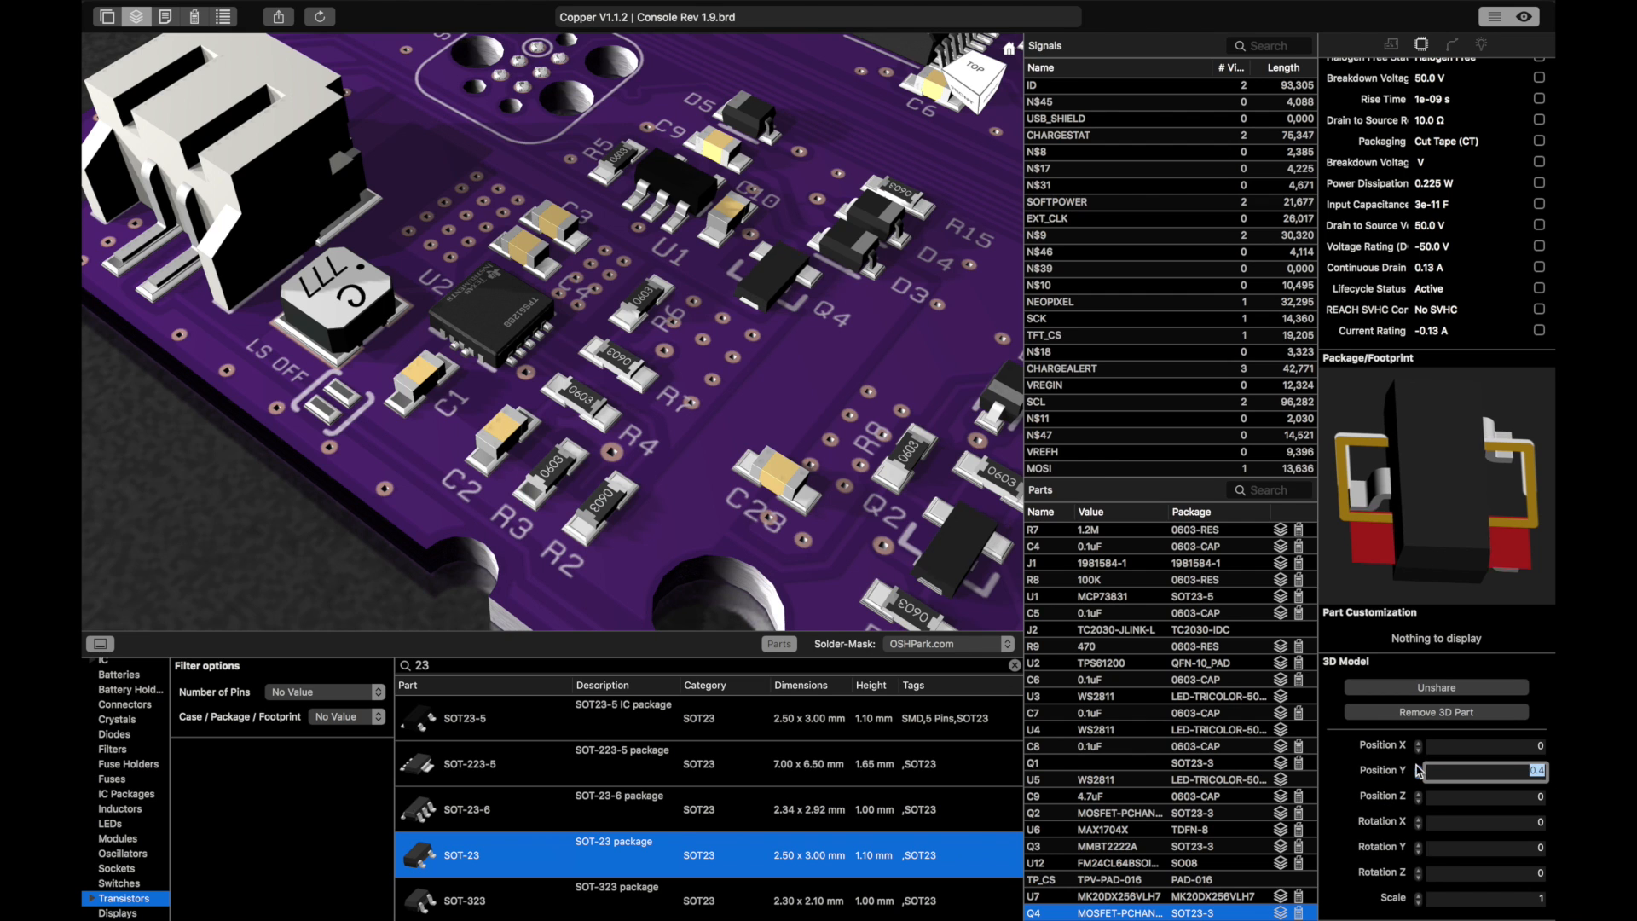
left_click(1417, 765)
left_click(1417, 773)
left_click(1417, 774)
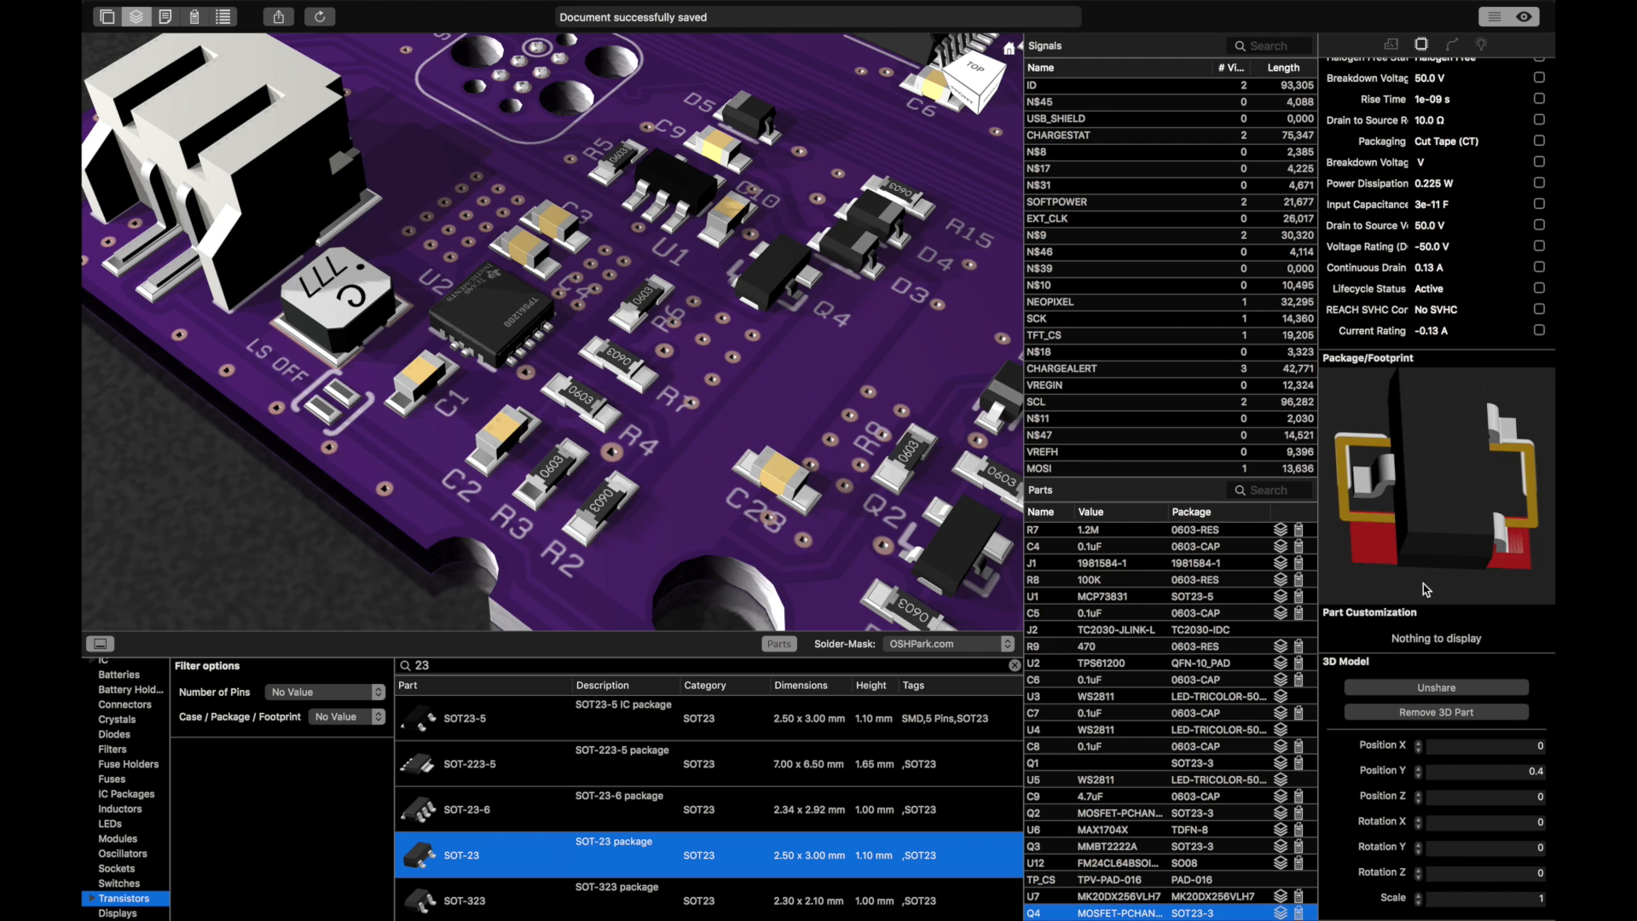
left_click(1419, 768)
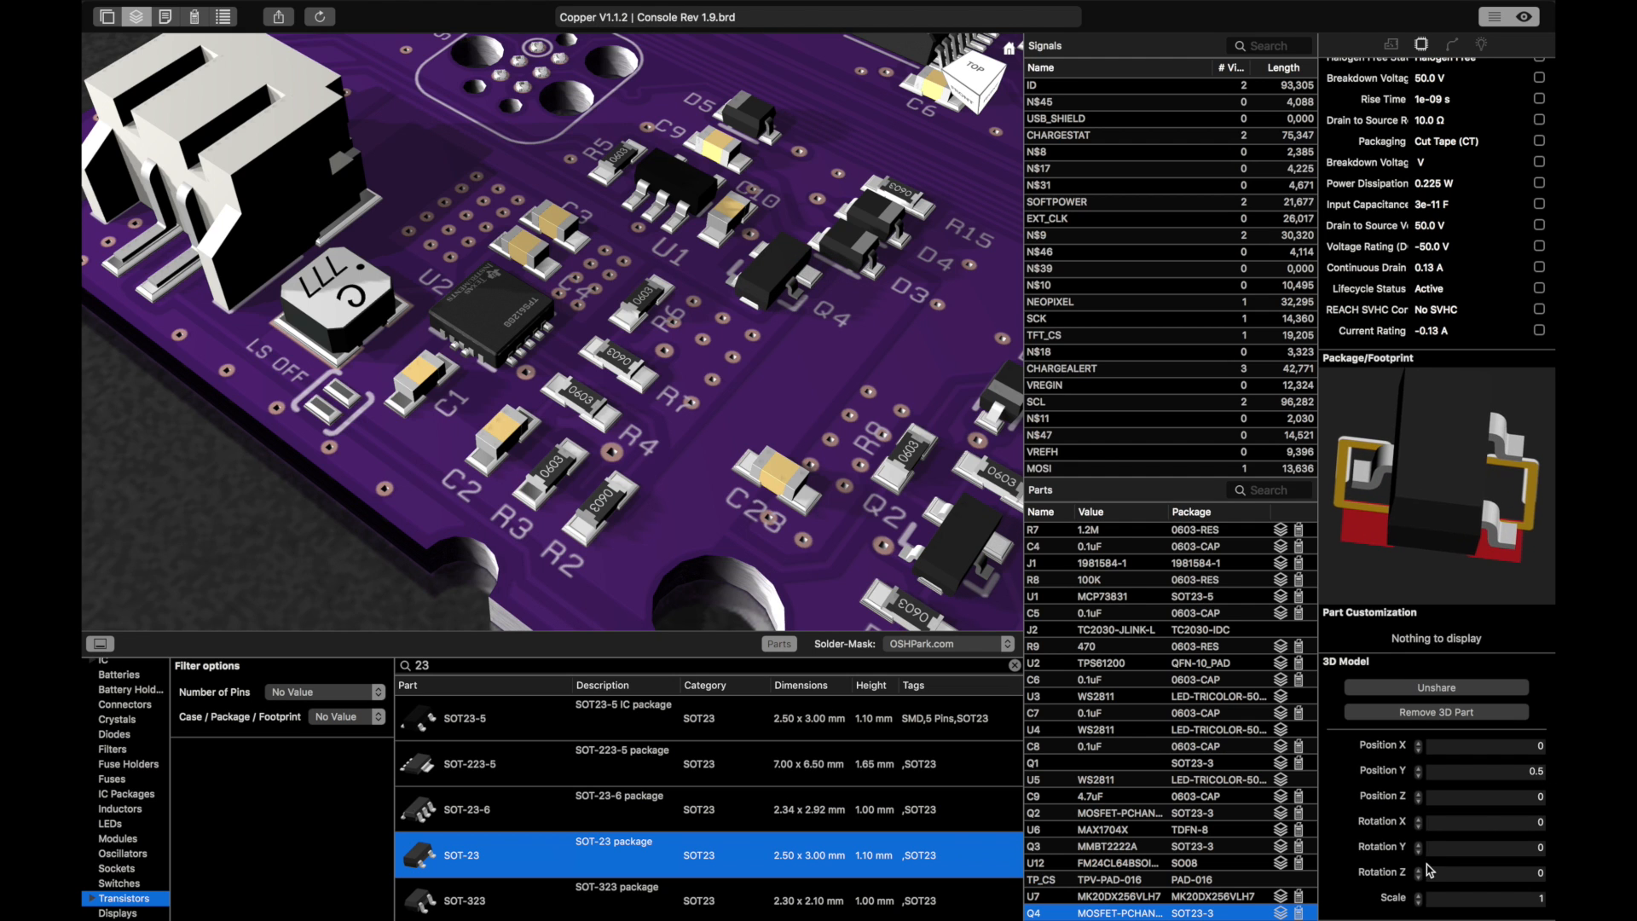
Step: Set the SOT-23 model's Rotation Y to -90 and check its alignment with the footprint pads, keeping Position Y at 0.5
left_click_drag(1418, 849, 1417, 918)
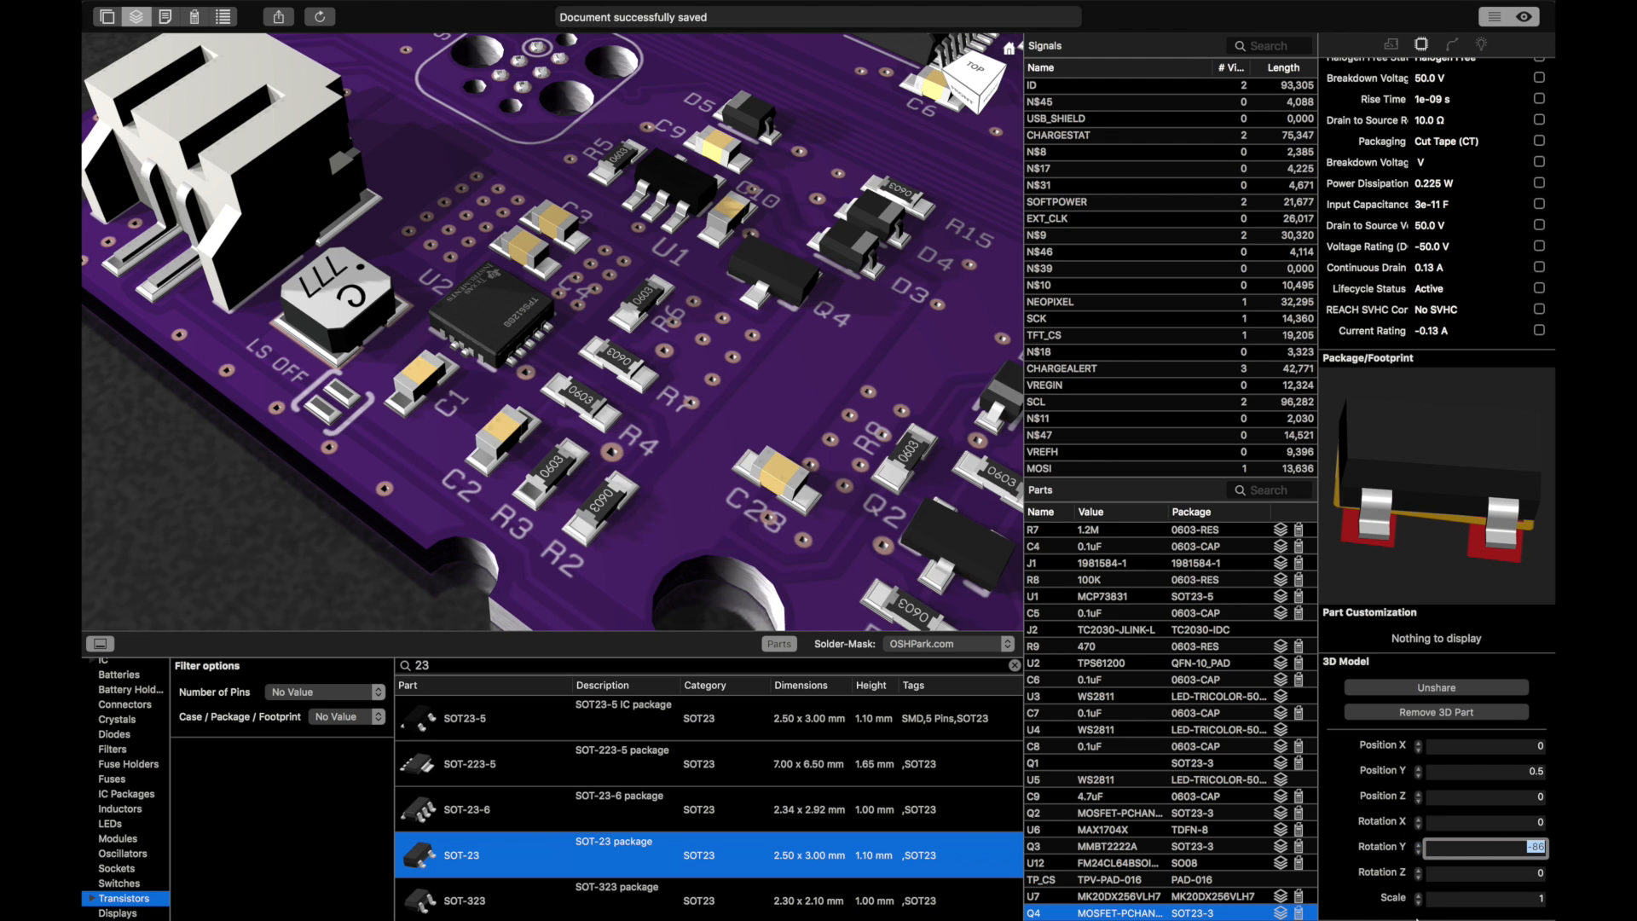
type("-90")
key("Return")
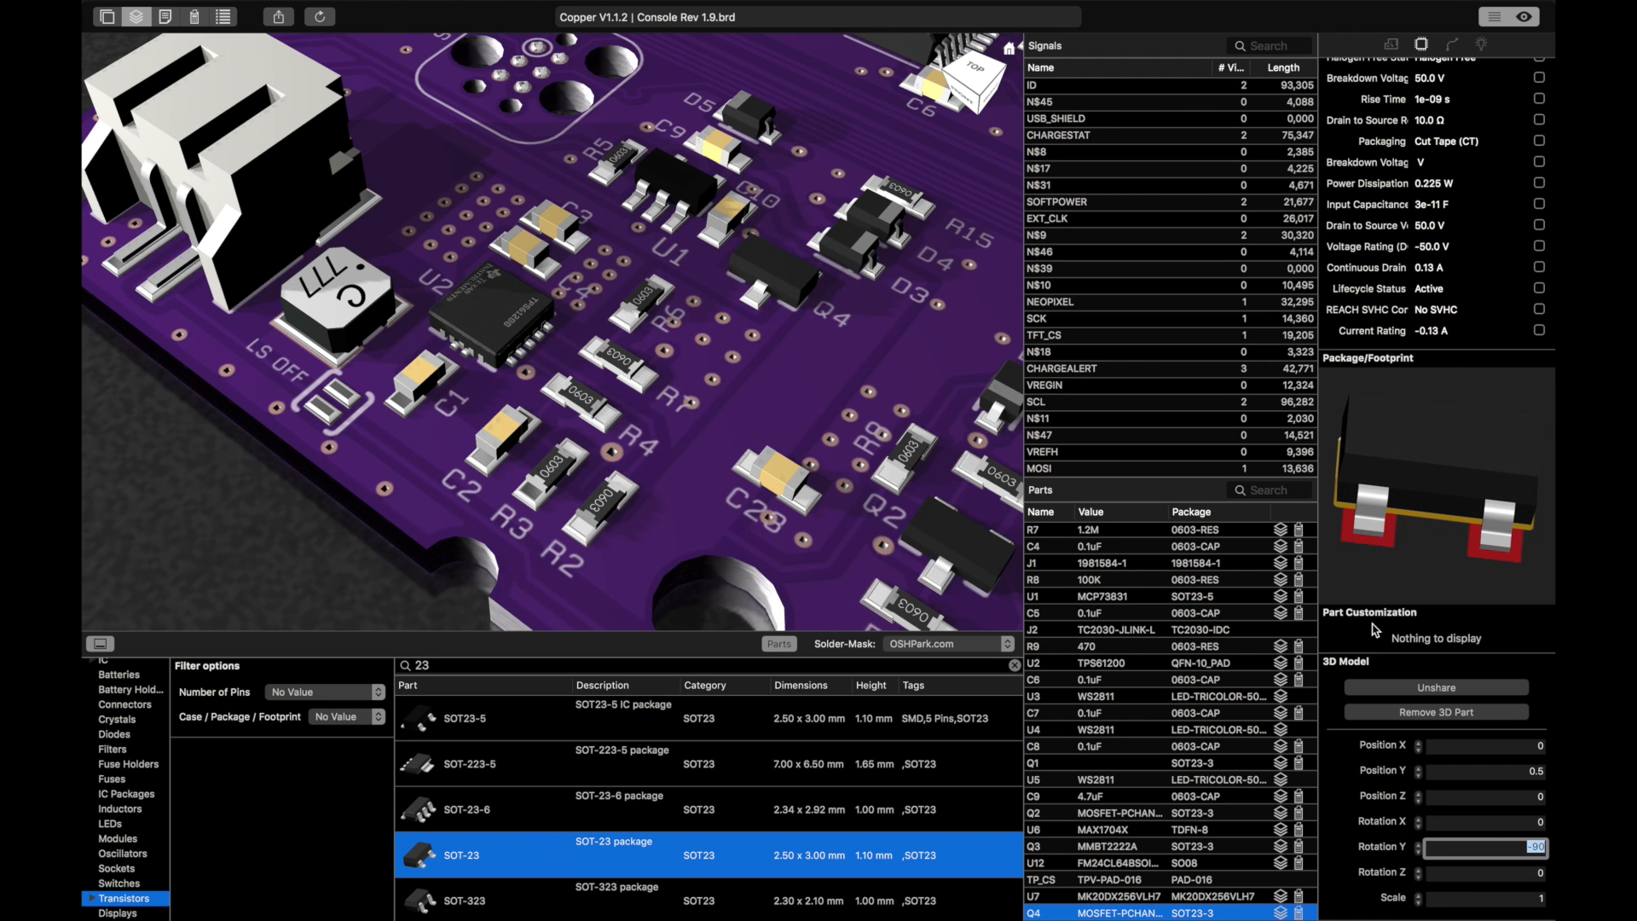
mouse_move(1404, 530)
left_mouse_down()
mouse_move(1412, 626)
mouse_move(1422, 523)
left_mouse_up()
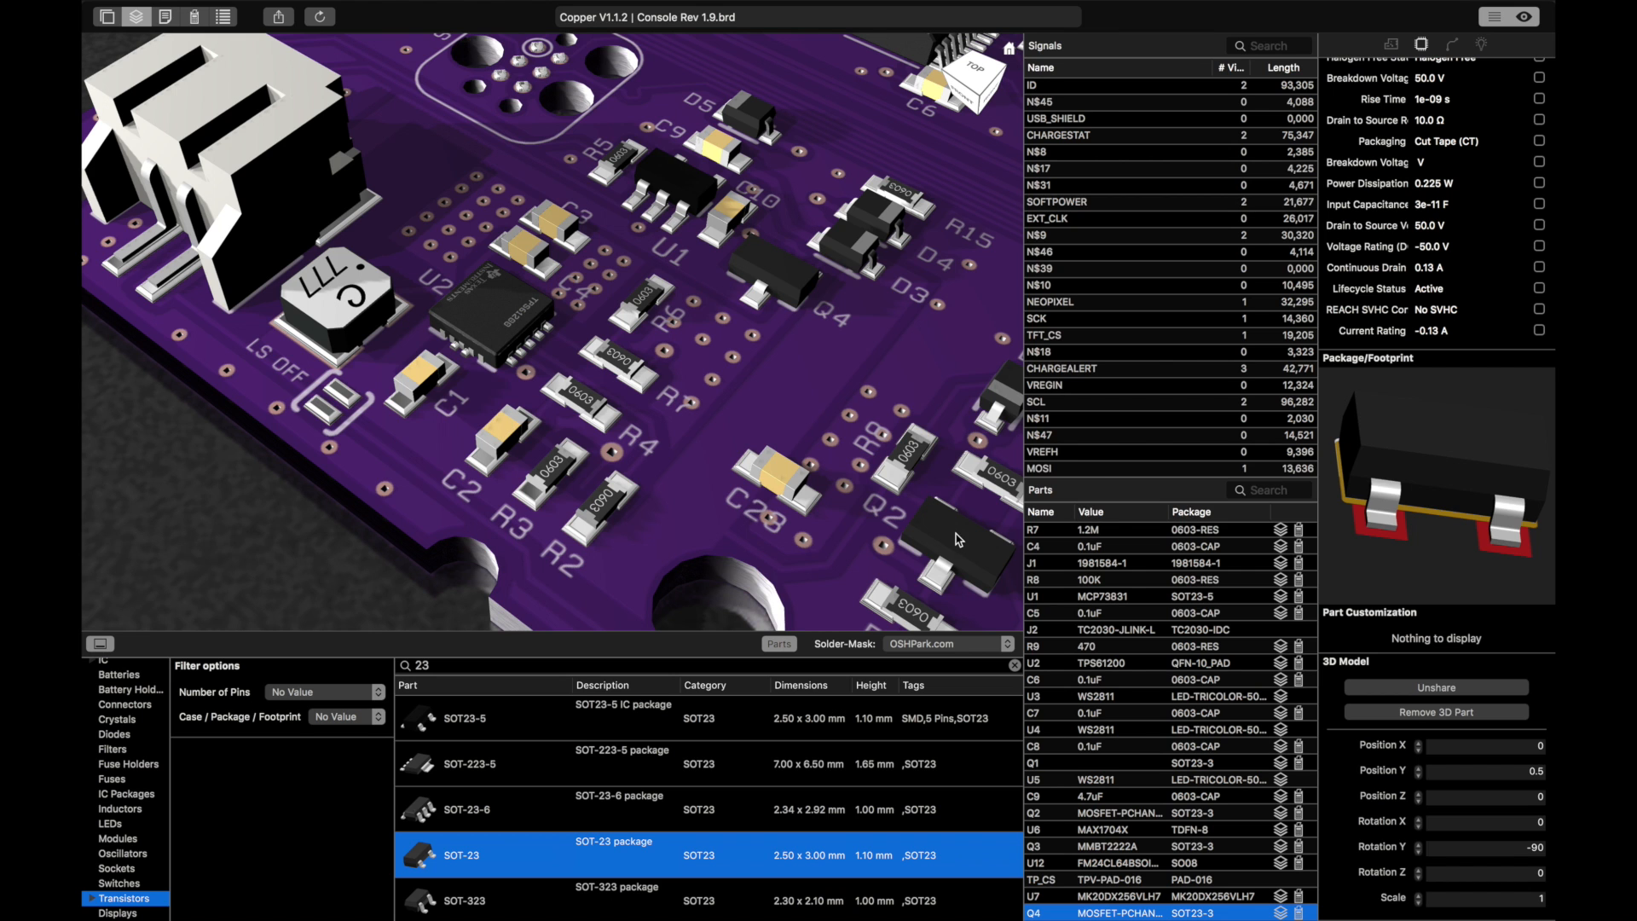
mouse_move(1420, 774)
left_mouse_down()
mouse_move(1423, 711)
mouse_move(1433, 772)
left_mouse_up()
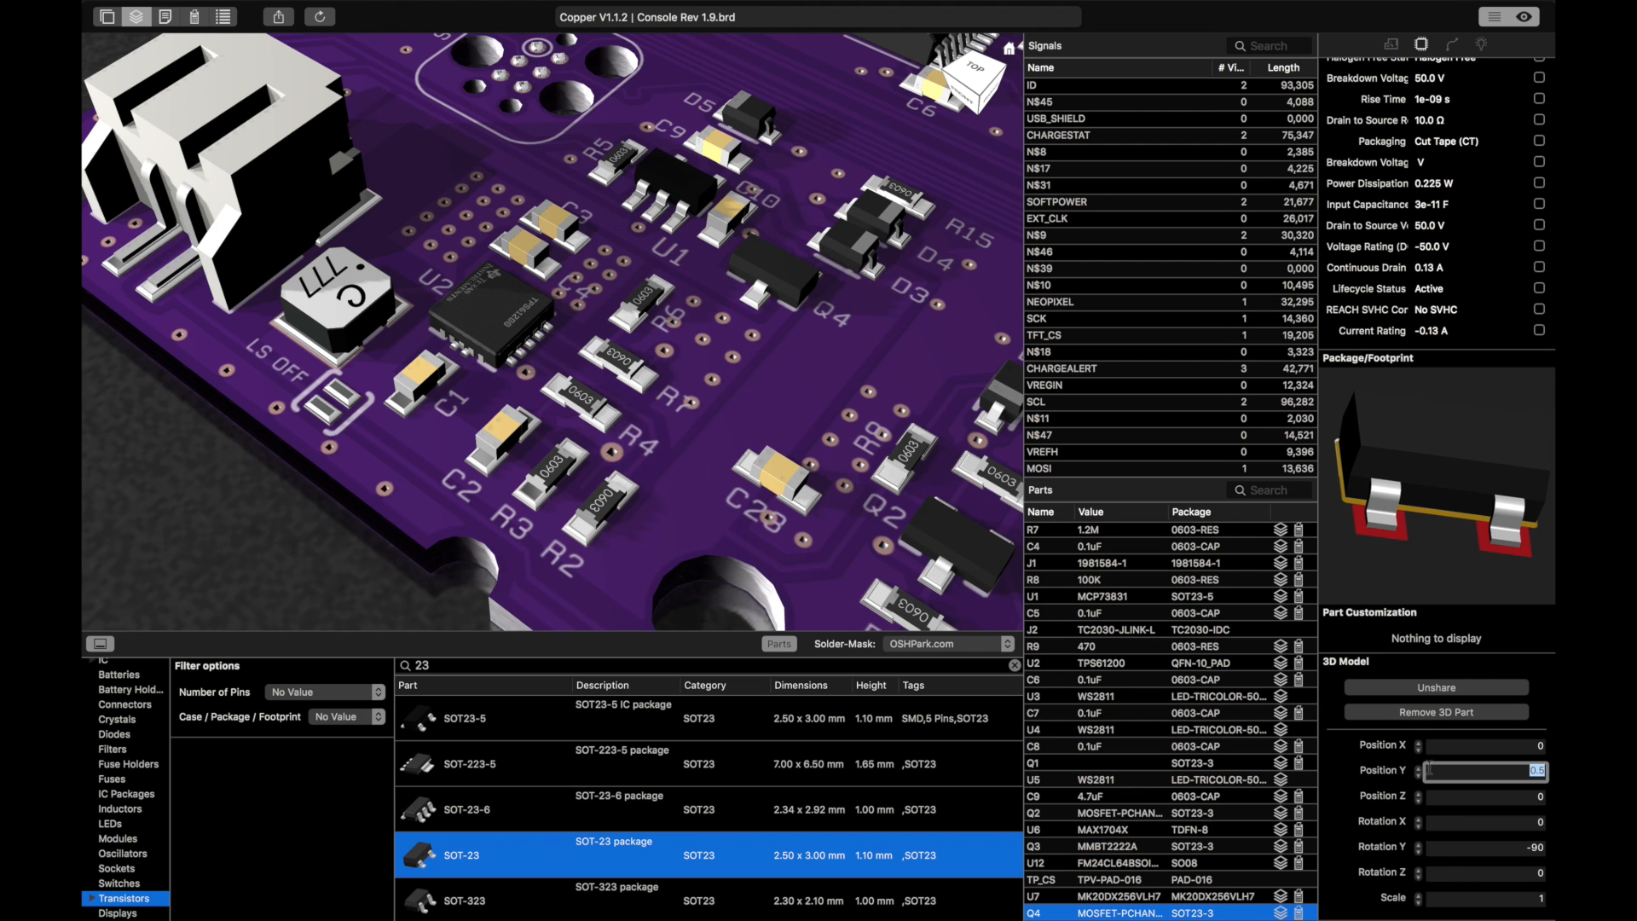
key("super+s")
Step: Select U2 on the 3D board to view its customization parameters, and highlight the SOFTPOWER signal
left_click(785, 275)
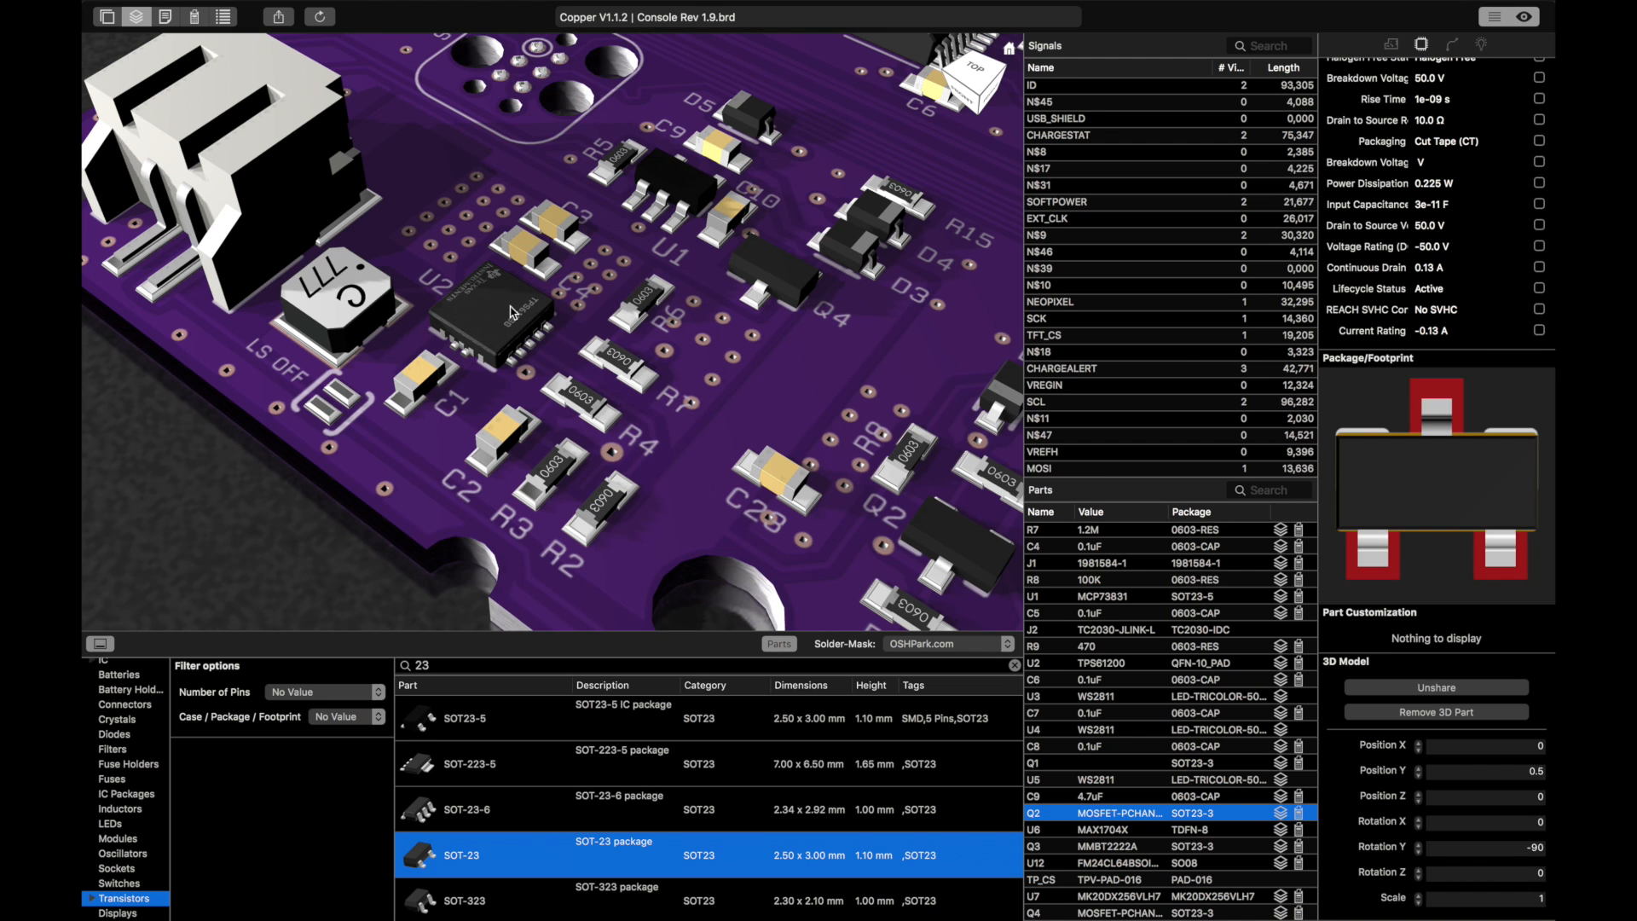
left_click(512, 313)
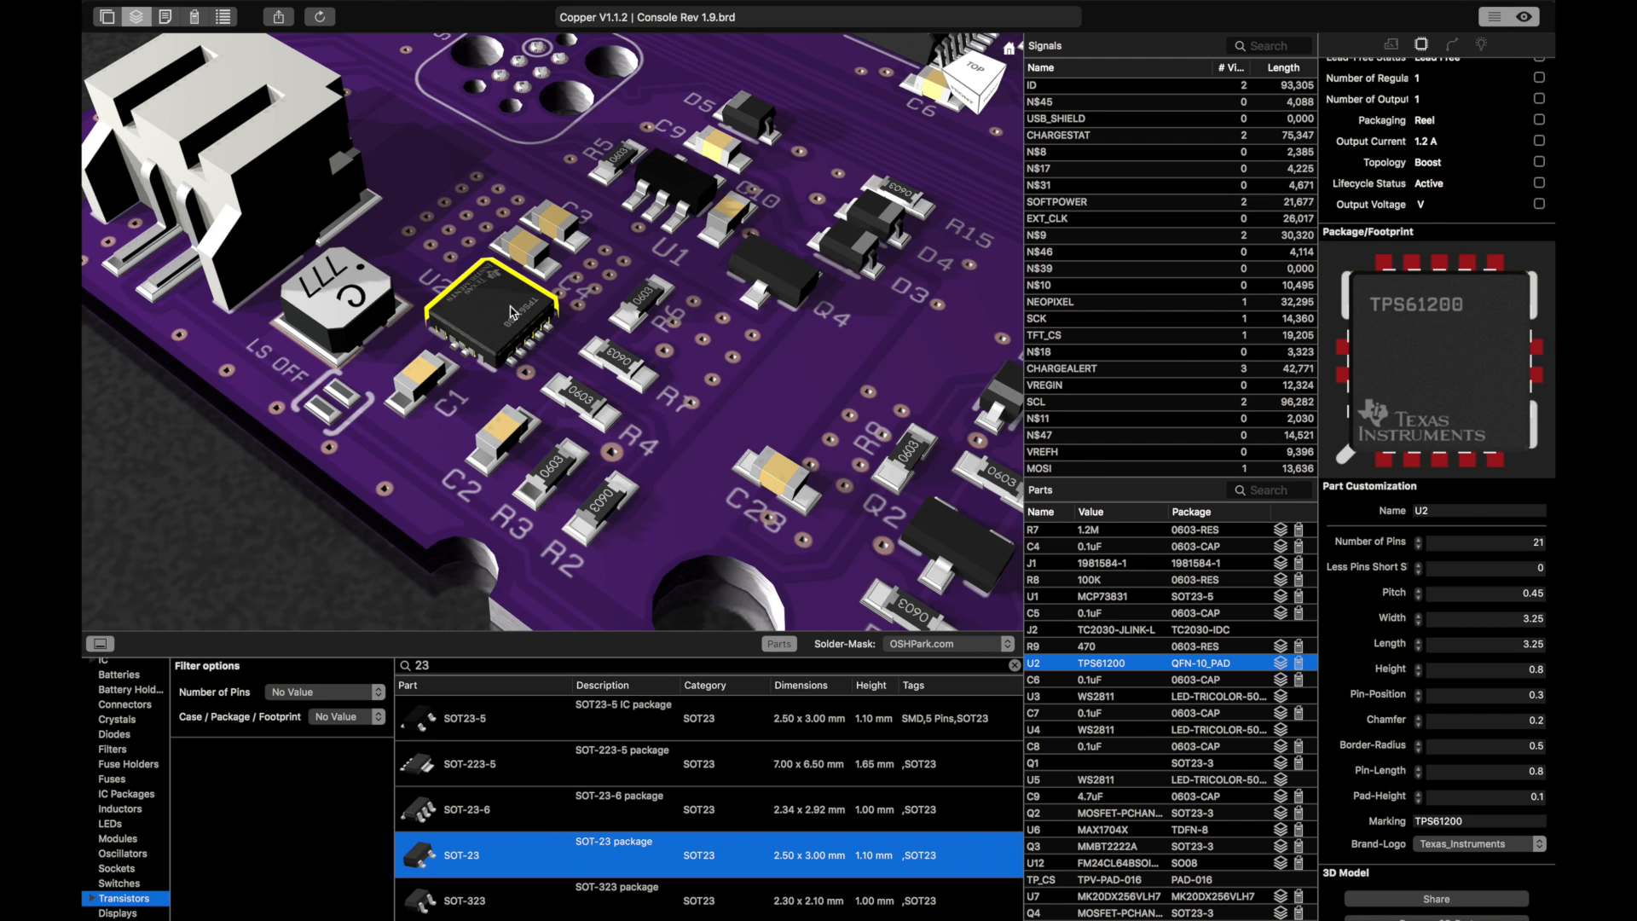
scroll(1086, 251, "down", 4)
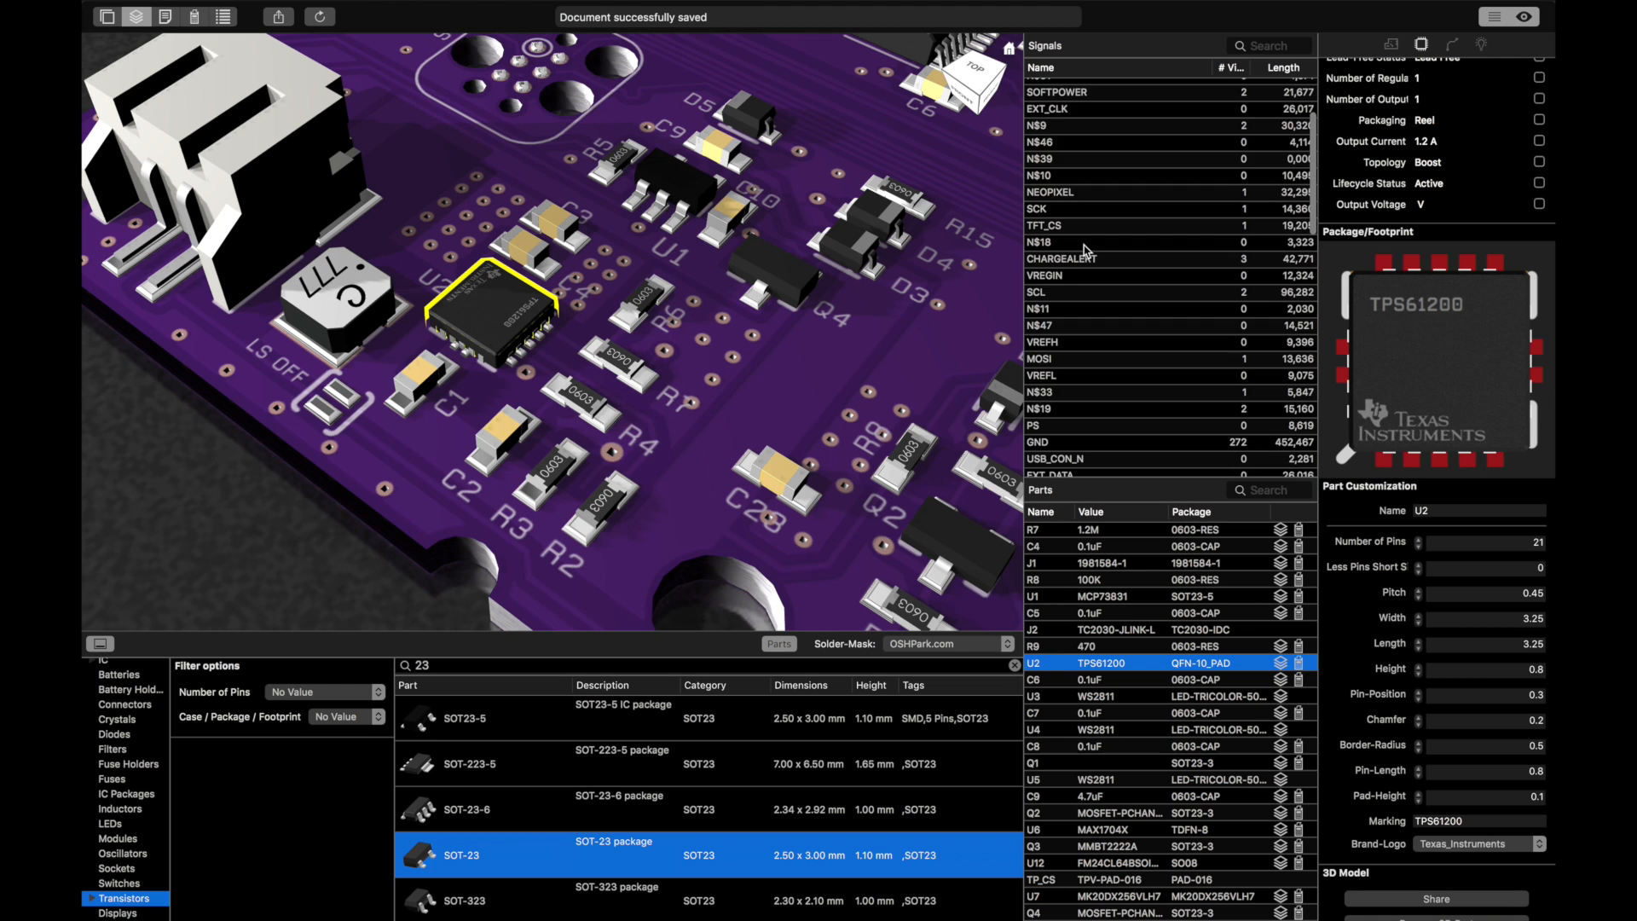
left_click(1091, 143)
key("super+s")
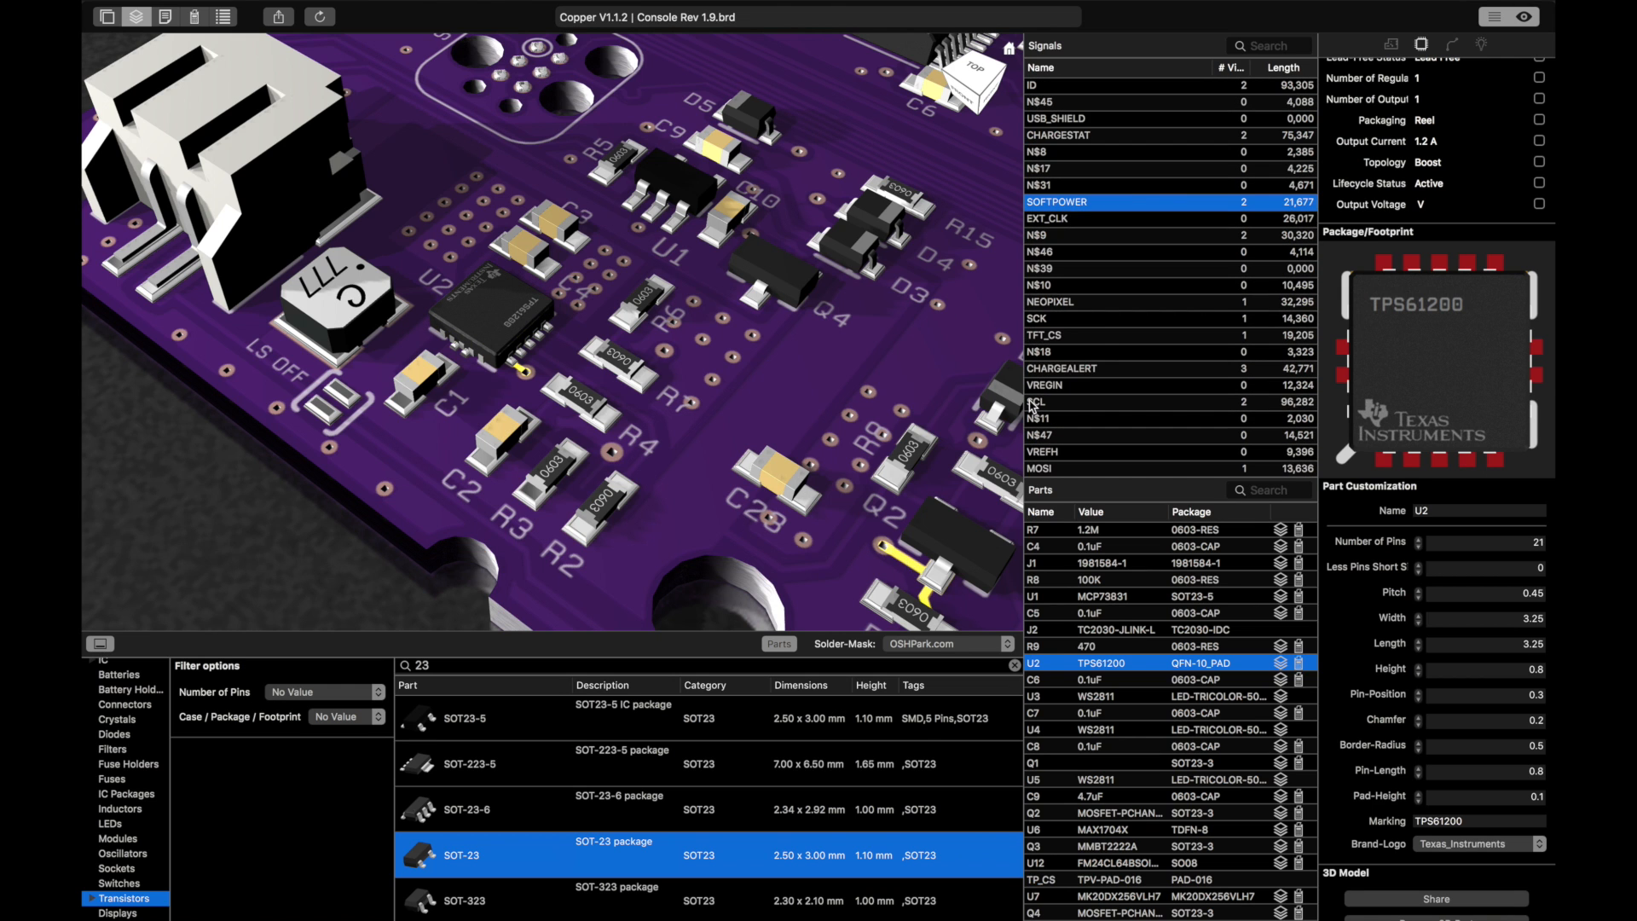
Step: Open the 3D scene settings, set the Top-Light Pitch to 939 and try tilting the board with Board Rotation Y
left_click(1481, 46)
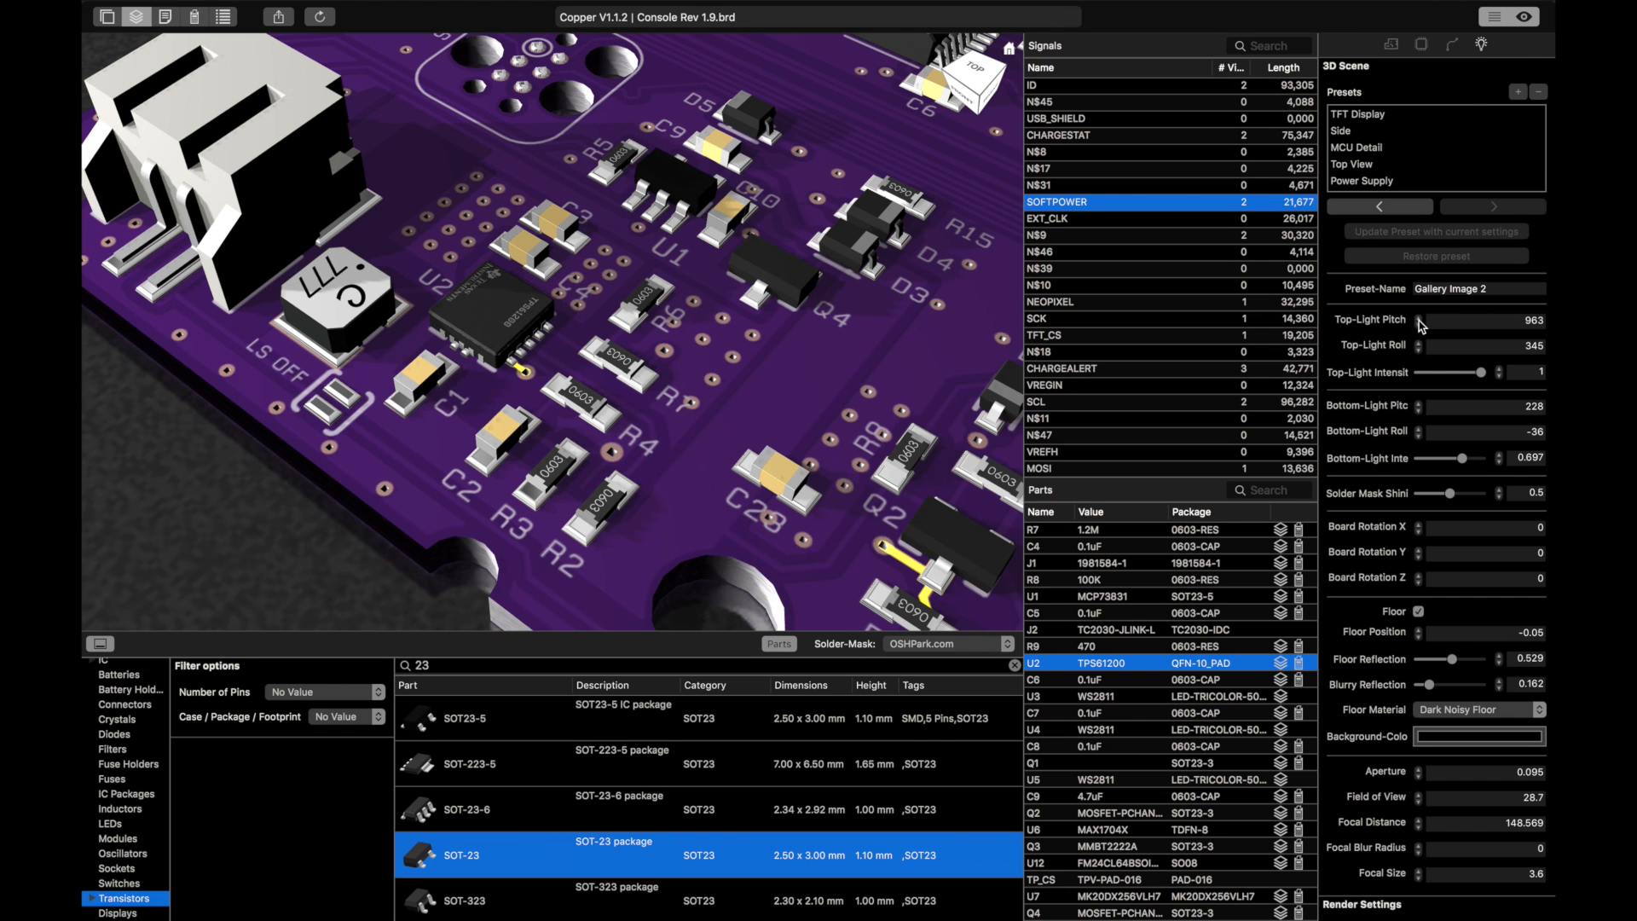
mouse_move(1419, 320)
left_mouse_down()
mouse_move(1416, 199)
mouse_move(1419, 316)
left_mouse_up()
key("super+s")
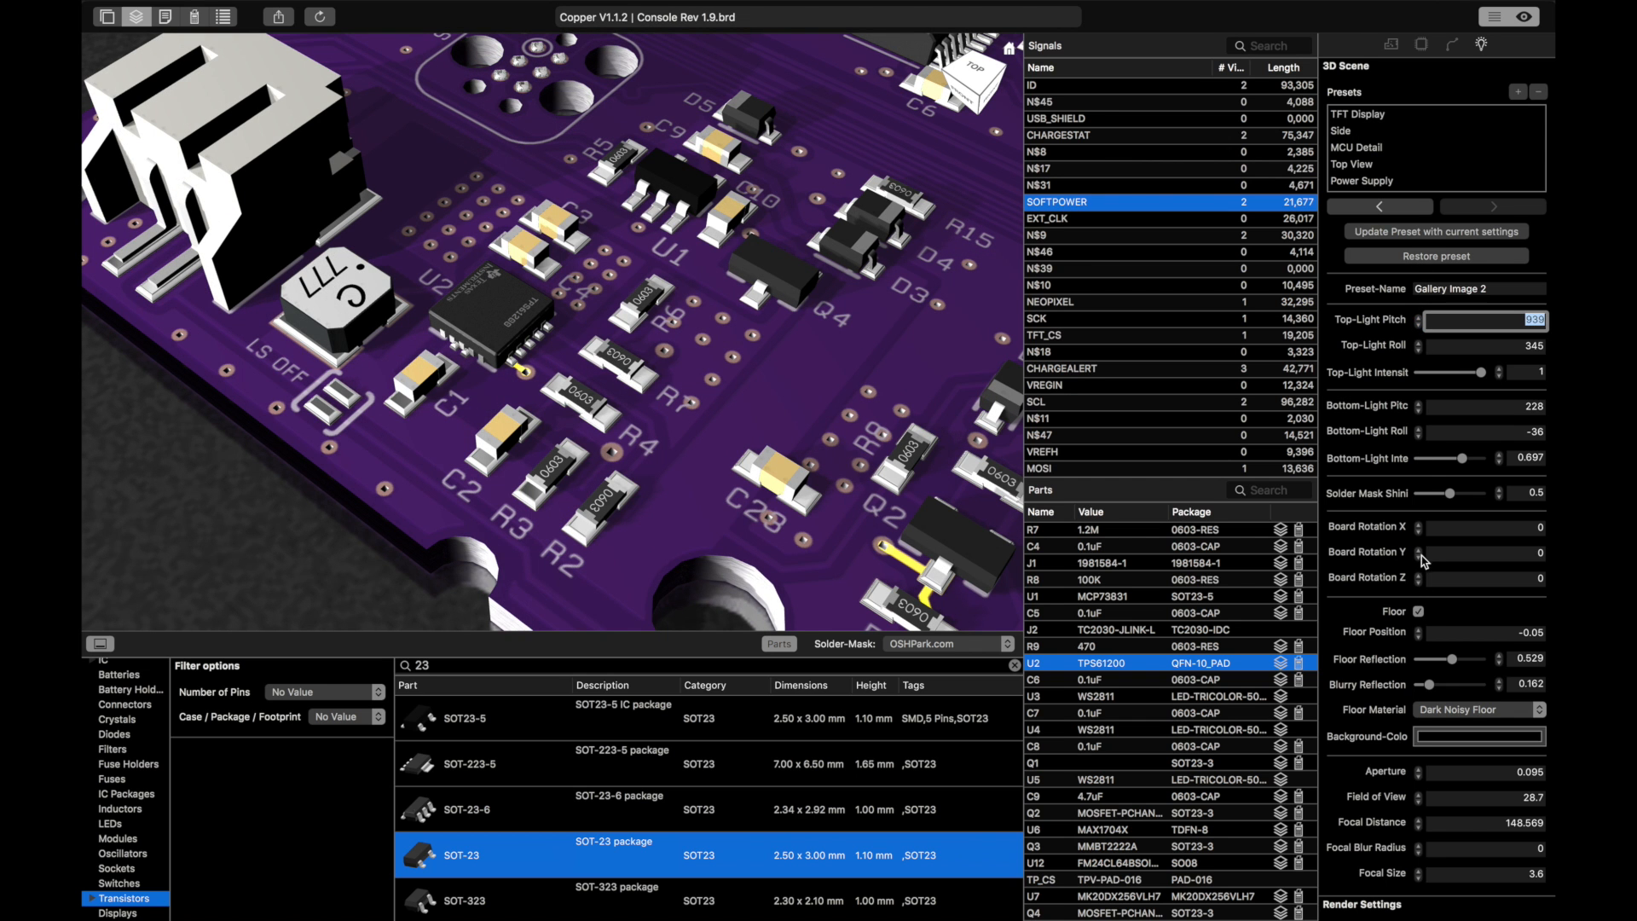
left_click_drag(1422, 556, 1421, 553)
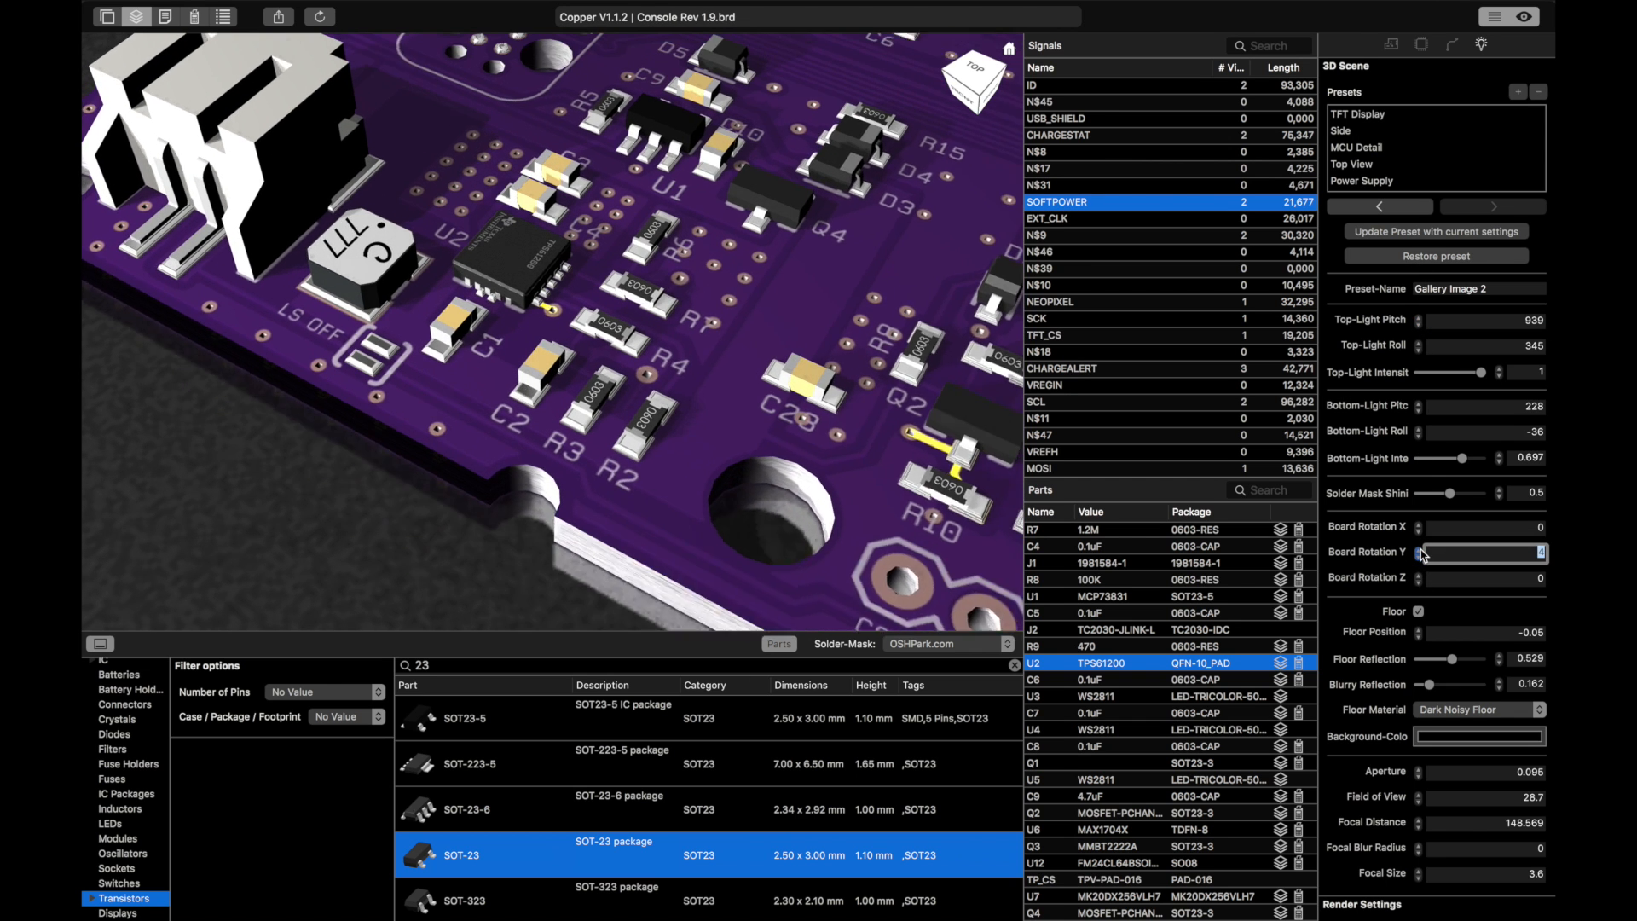
key("super+s")
left_click(1422, 554)
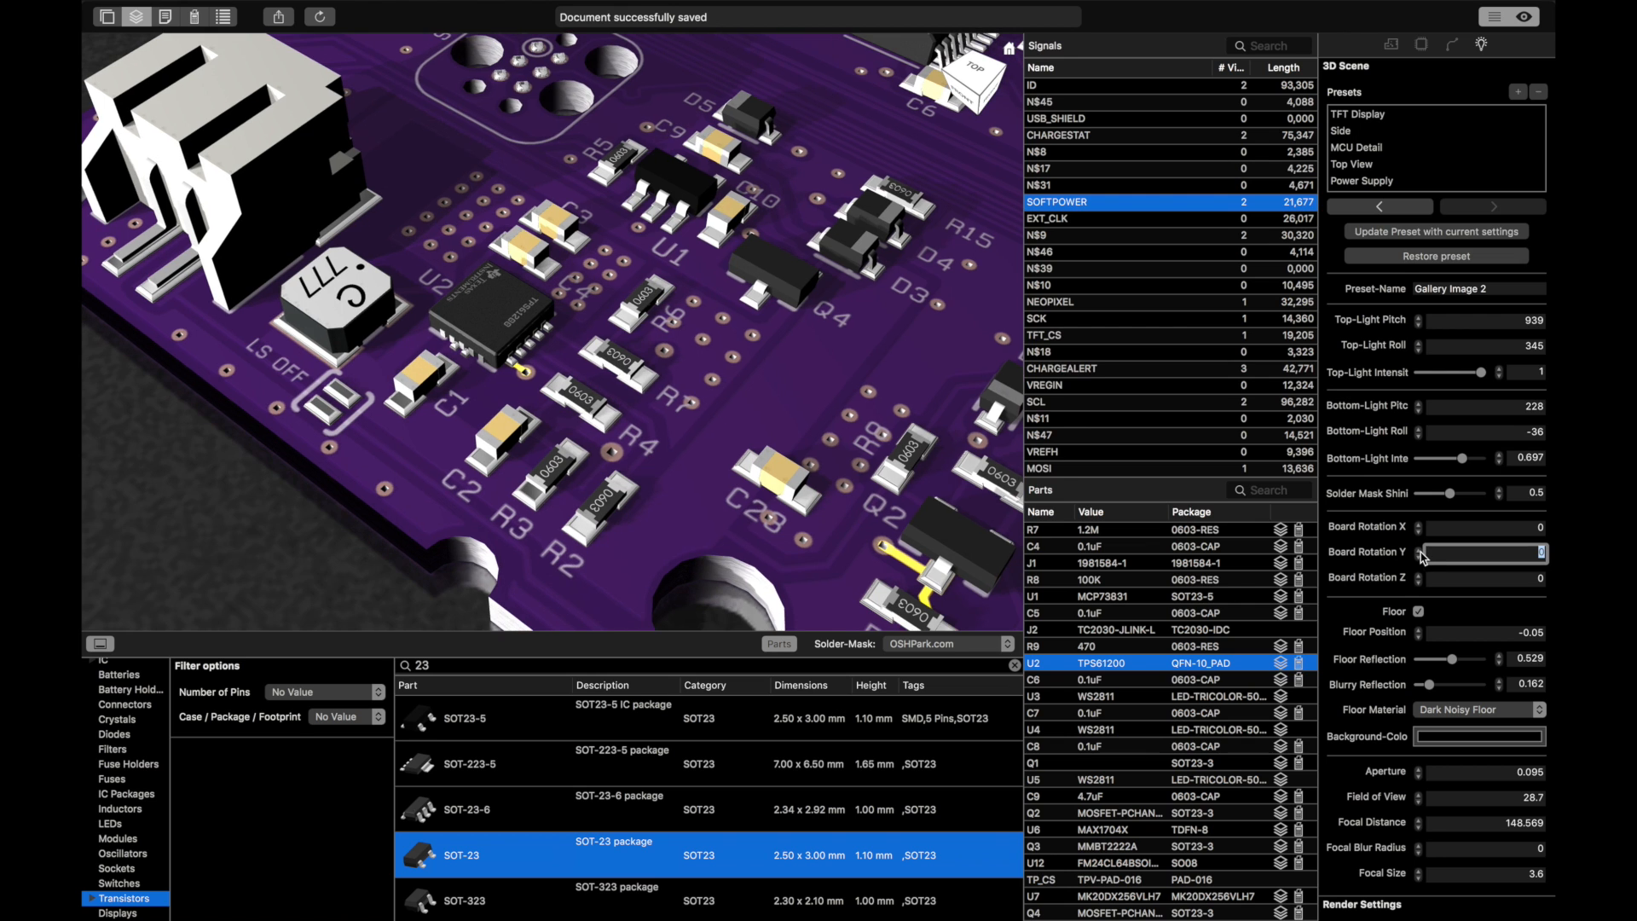
Step: Toggle the floor off and on, and try the White Floor and Wooden Table materials with the floor reflection
left_click(1419, 613)
left_click(1419, 612)
left_click(1464, 711)
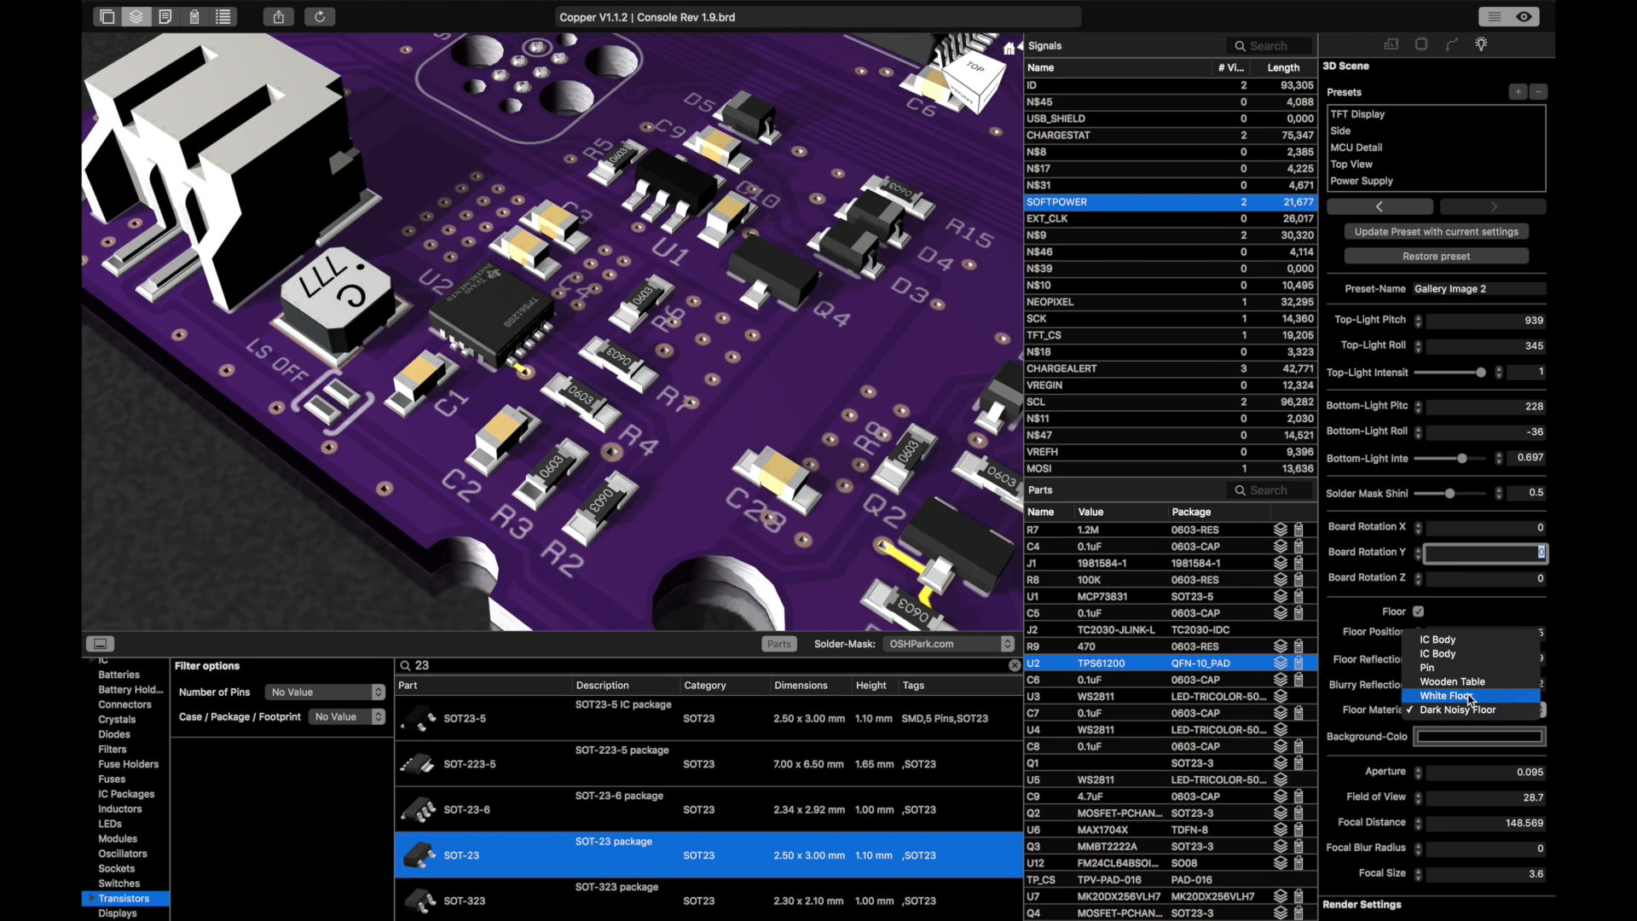
left_click(1468, 696)
key("super+s")
left_click(1461, 715)
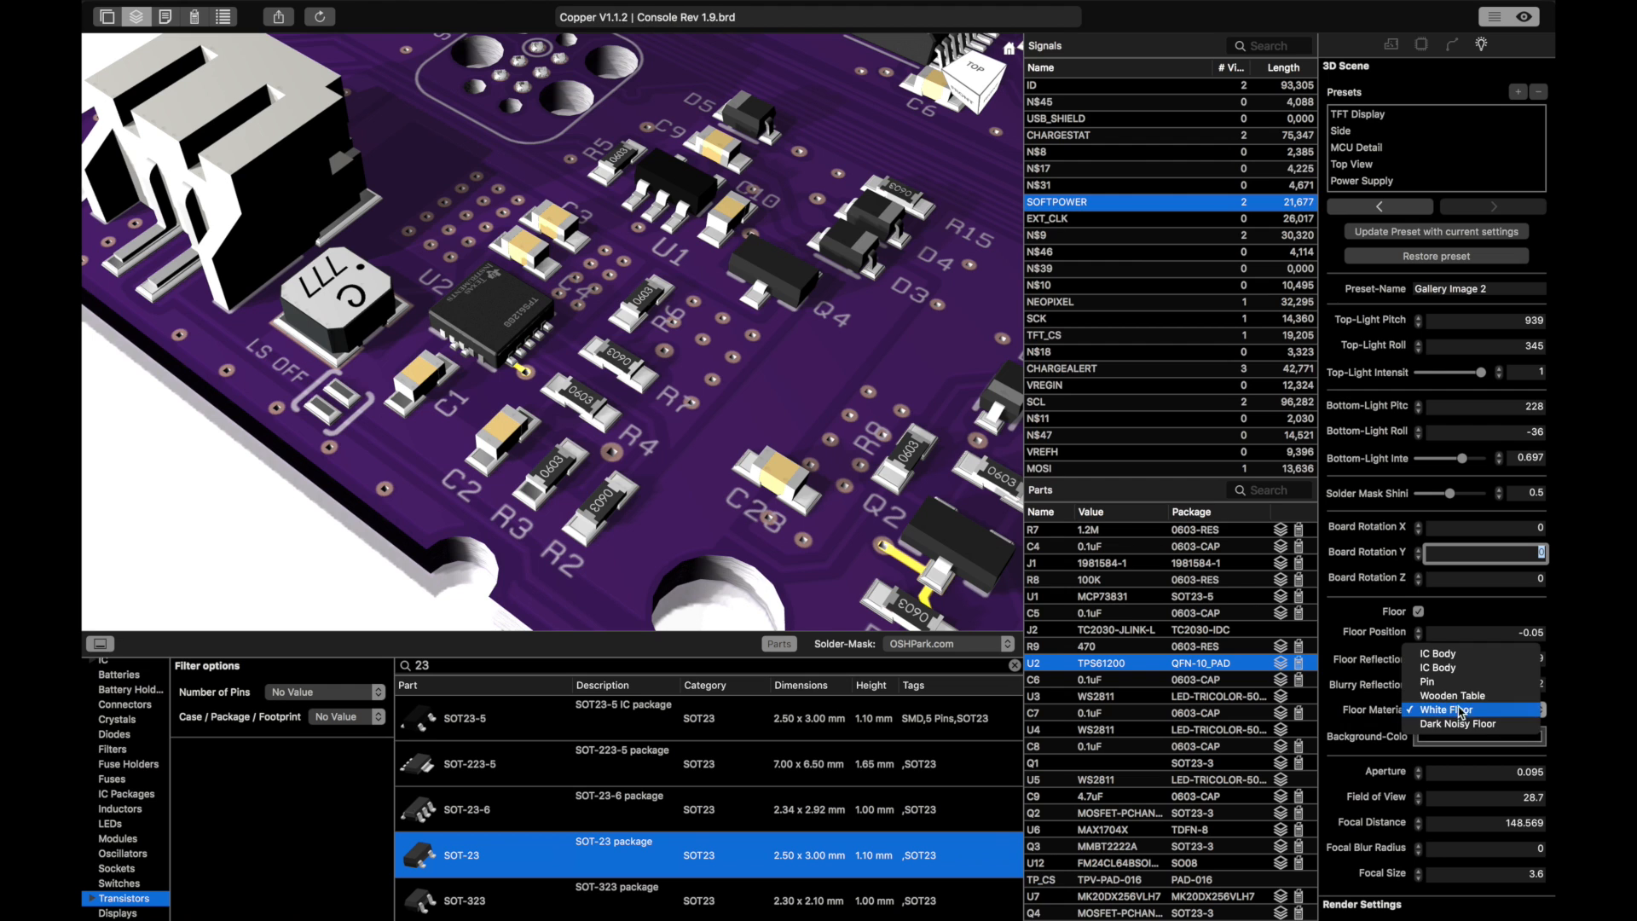
left_click(1464, 701)
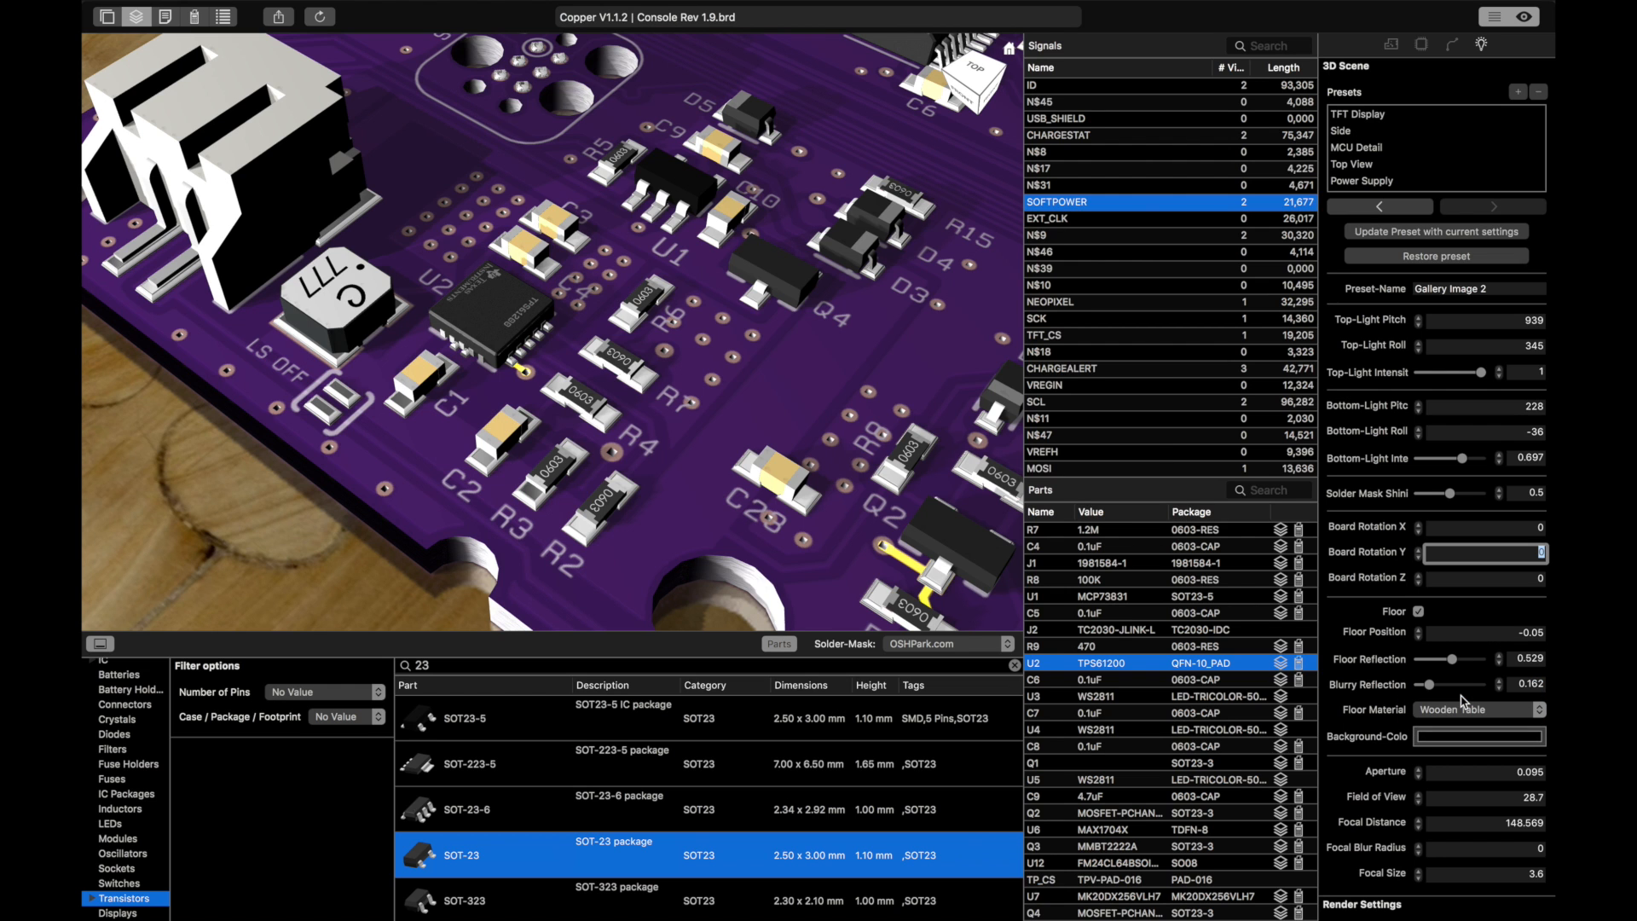
mouse_move(1457, 667)
left_mouse_down()
mouse_move(1494, 665)
mouse_move(1452, 661)
left_mouse_up()
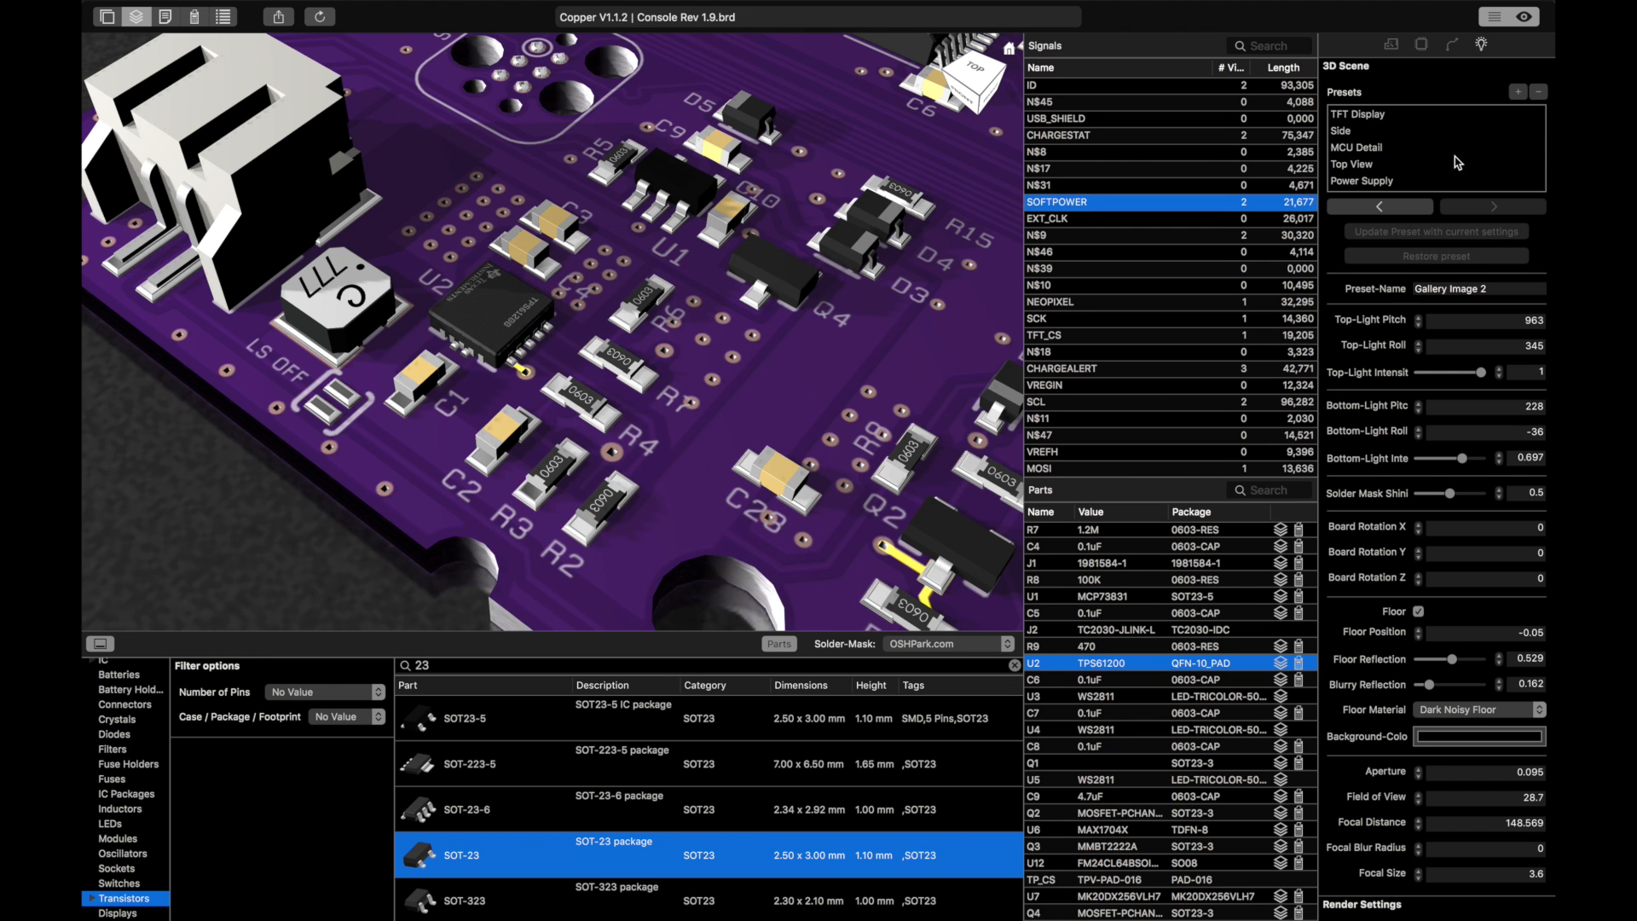
Step: View the saved scene presets Gallery Image 2, Gallery Image 1, Button, Neopixels, Display and Teensy
scroll(1458, 162, "down", 5)
left_click(1394, 184)
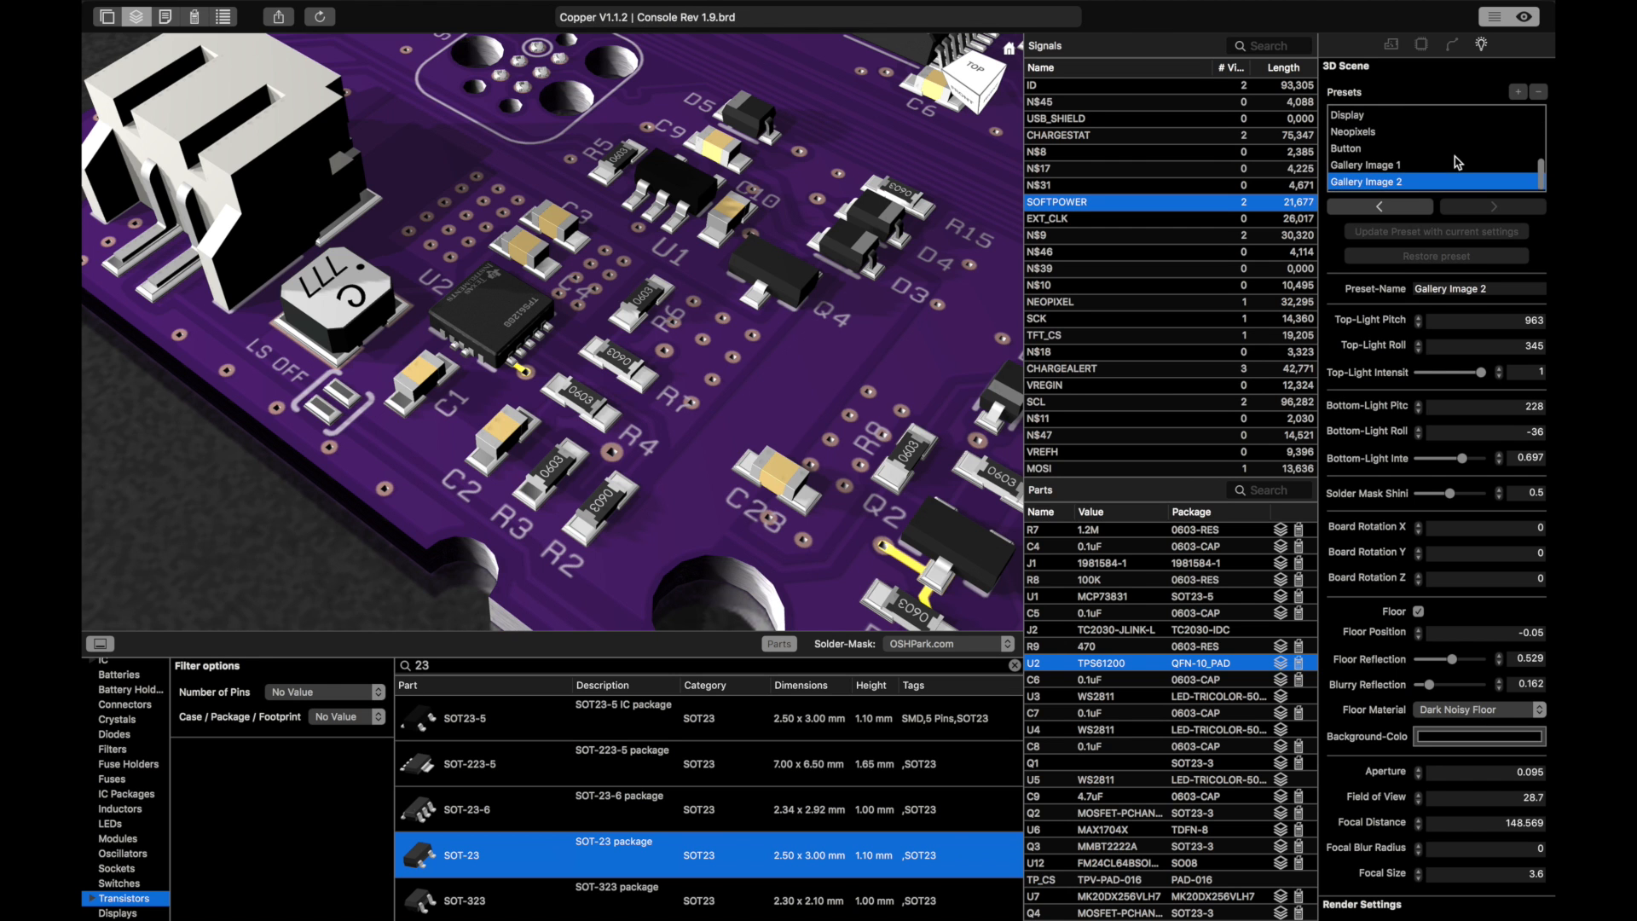
left_click(1414, 169)
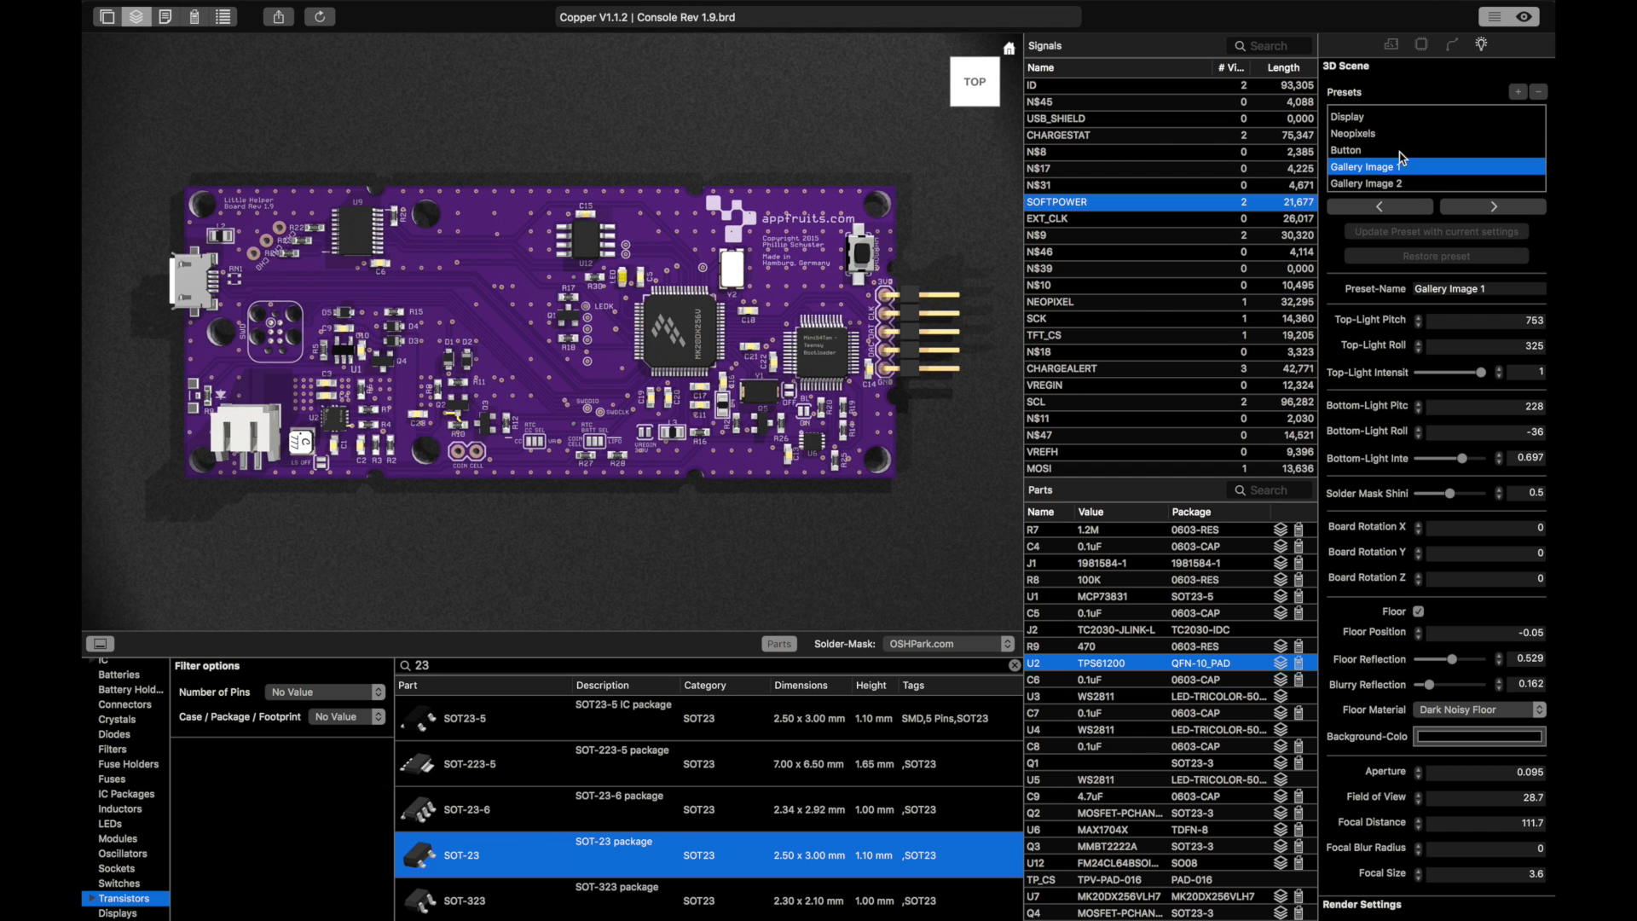
left_click(1403, 151)
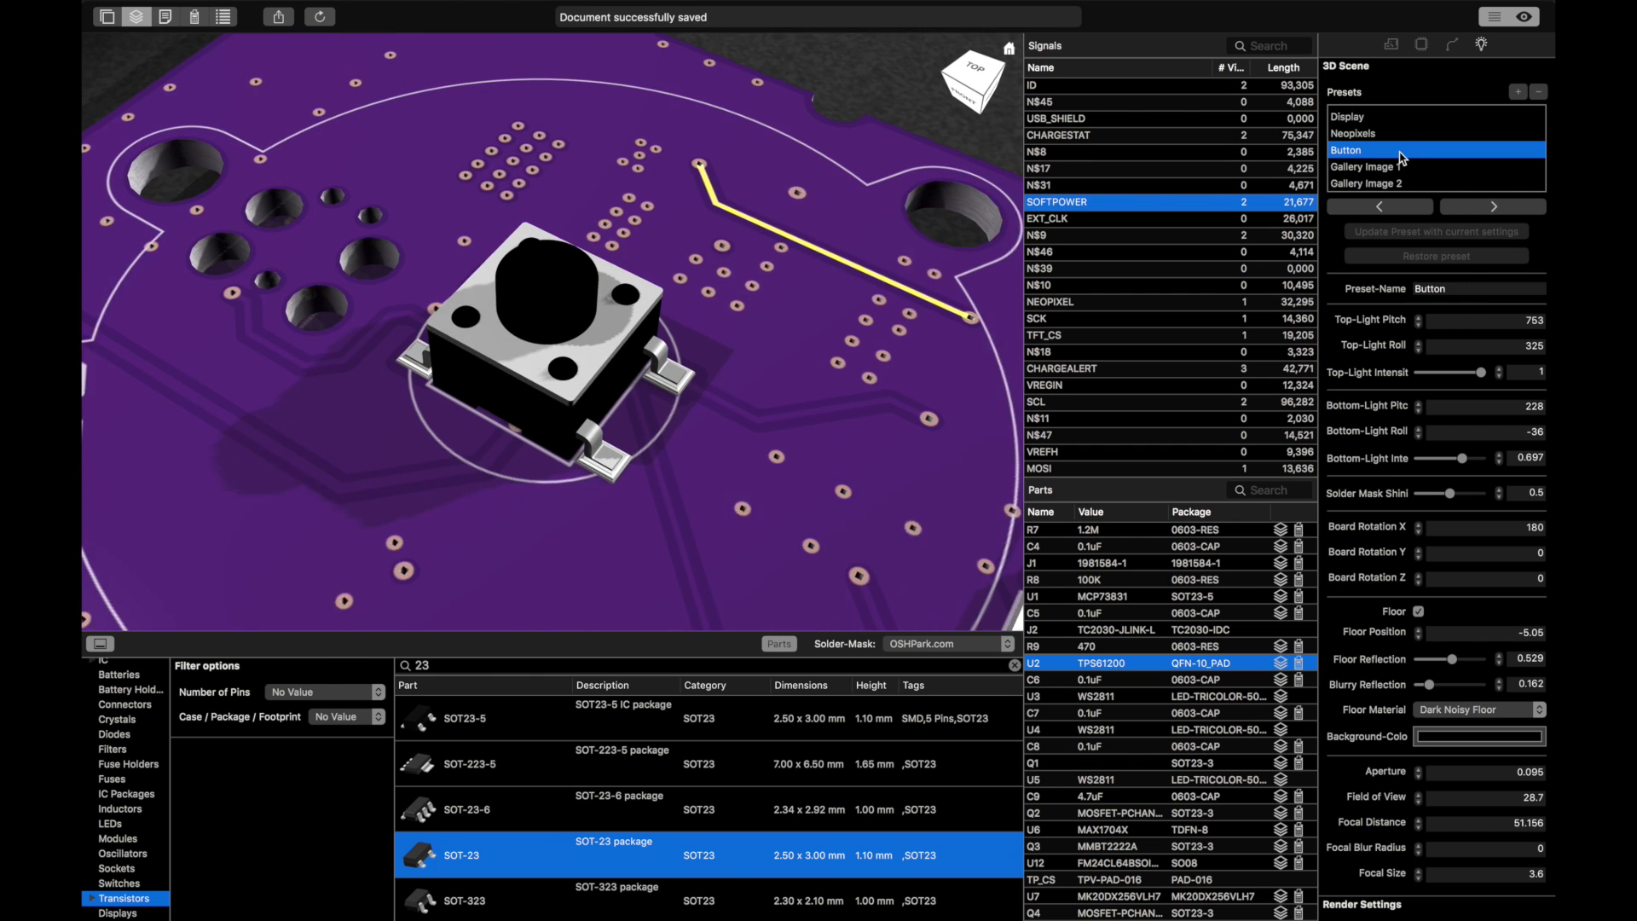
left_click(1402, 135)
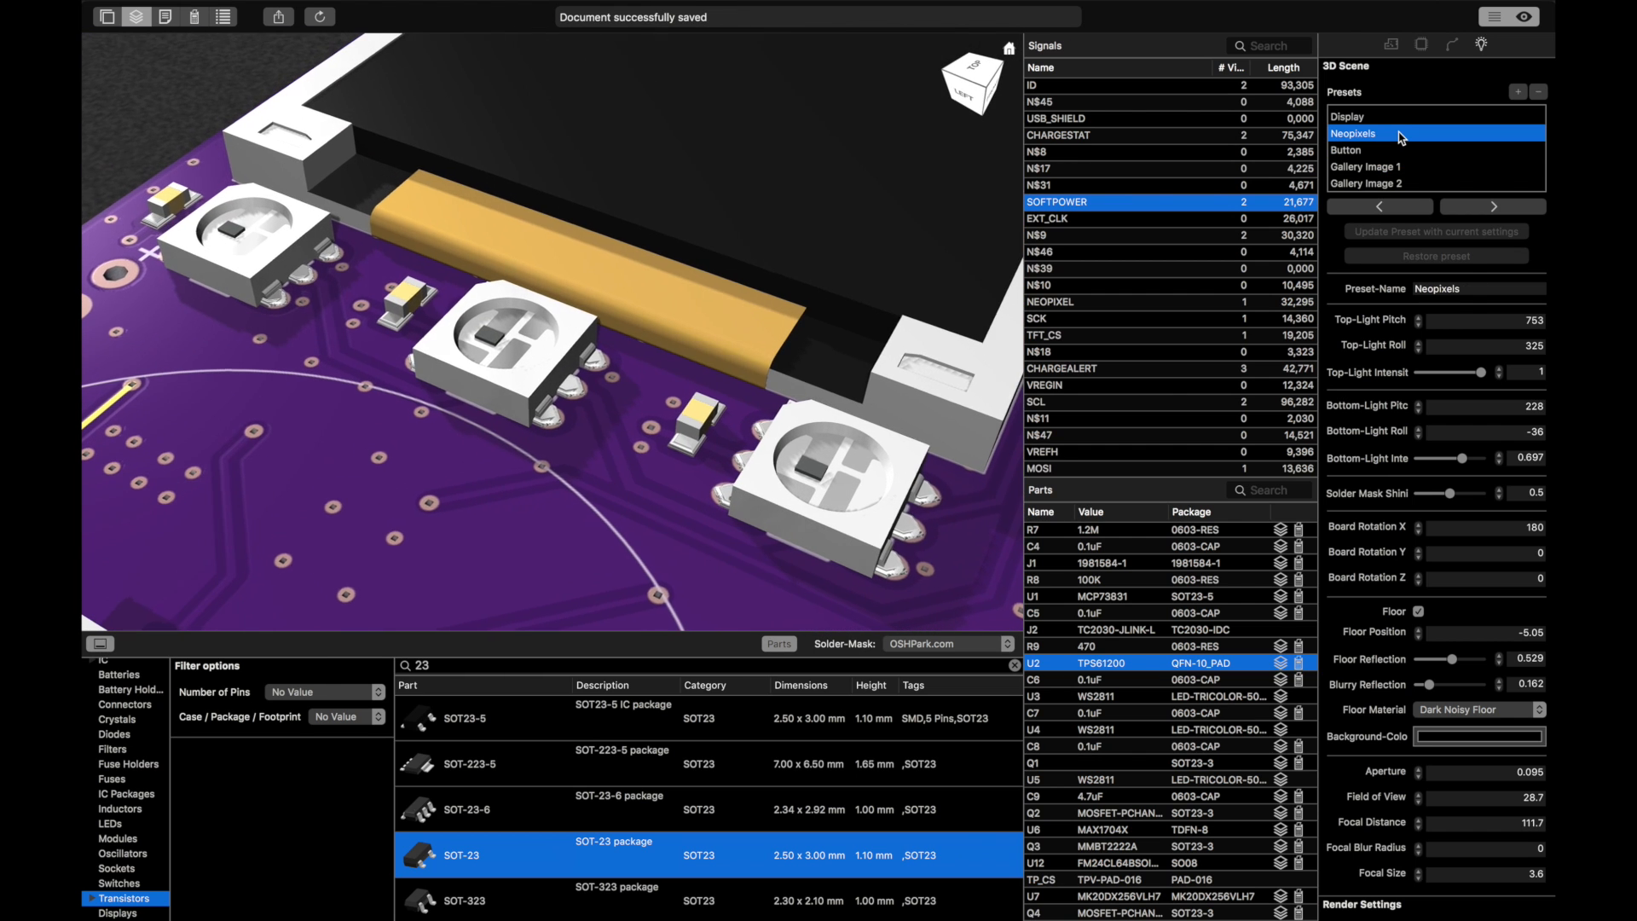
left_click(1406, 119)
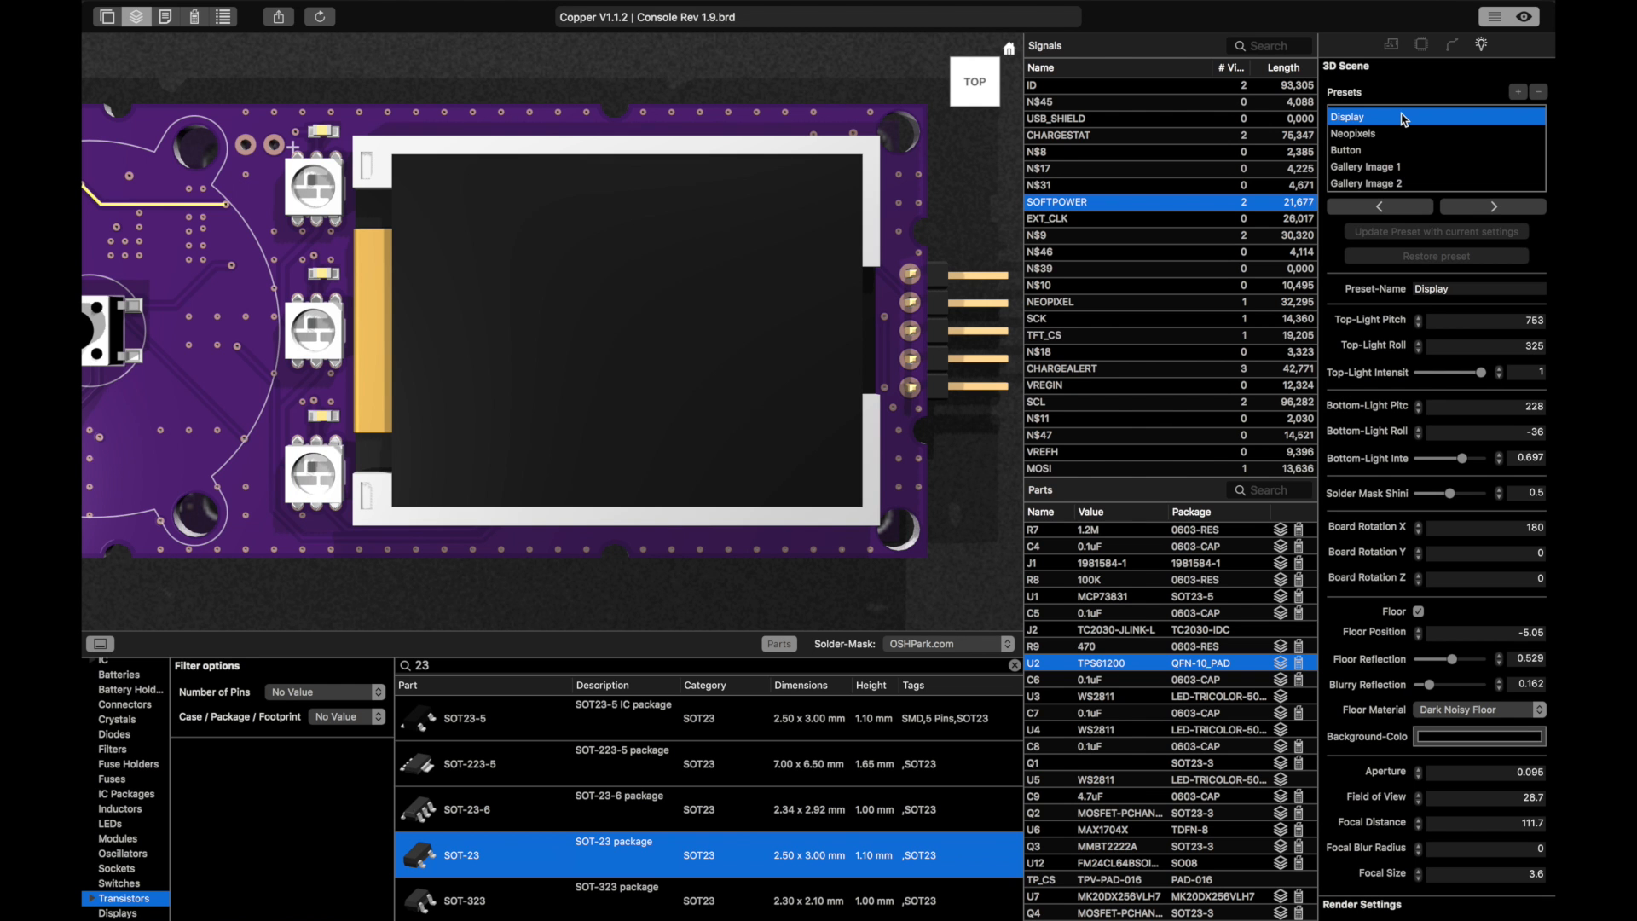
scroll(1402, 127, "up", 3)
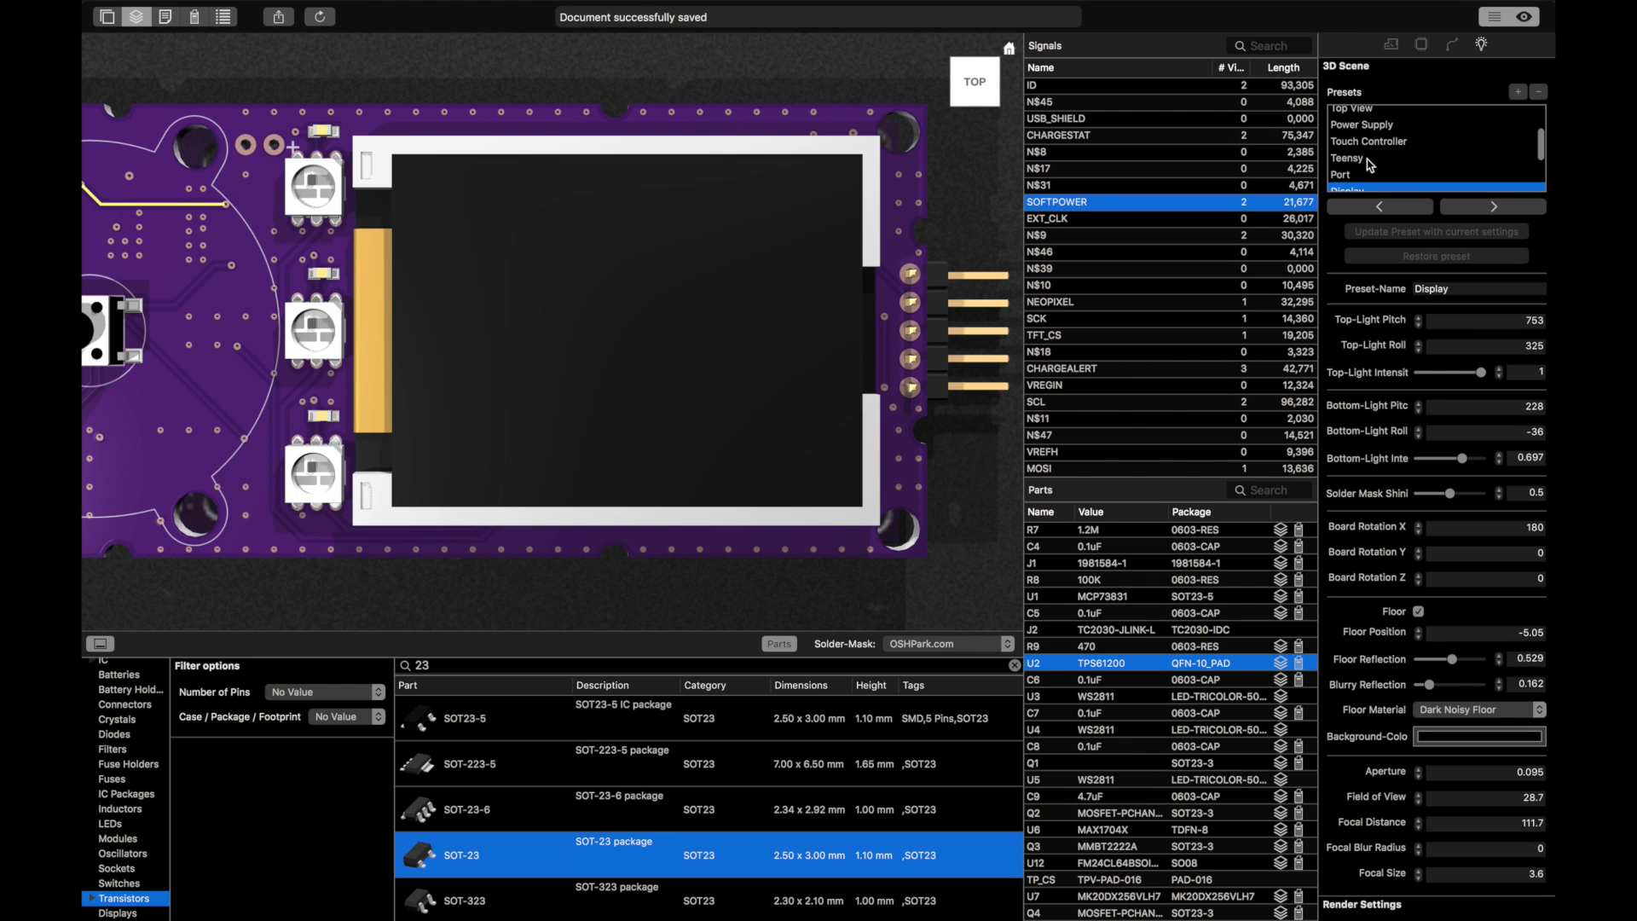
left_click(1368, 159)
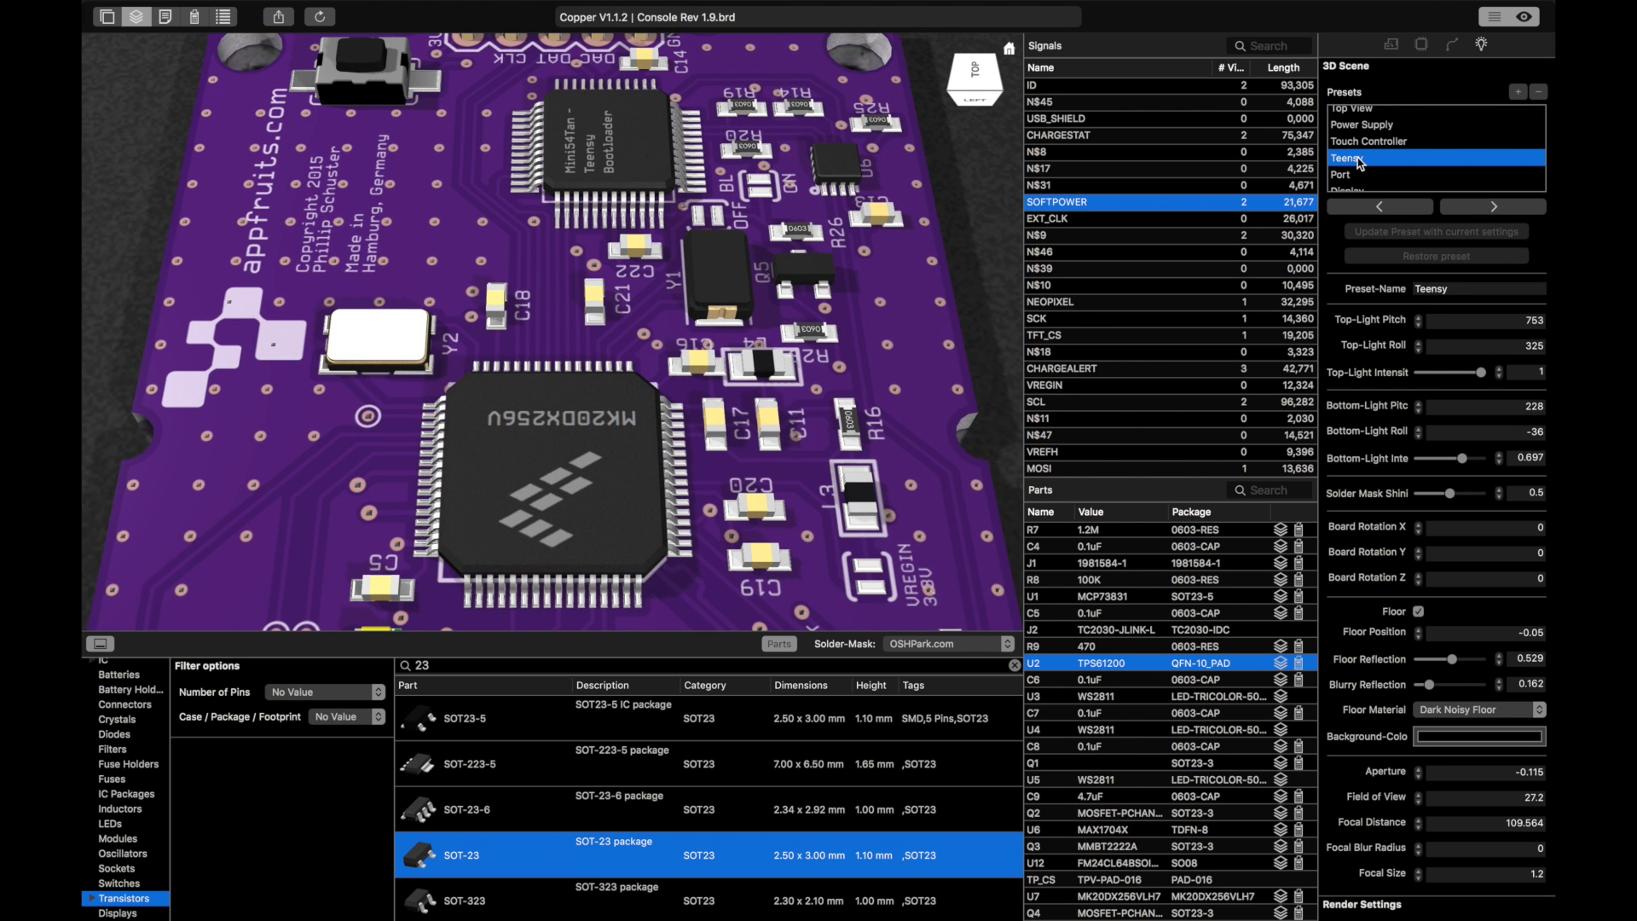
Step: Select U6 on the 3D board and open its datasheet at the I2C interface electrical characteristics page
left_click(834, 173)
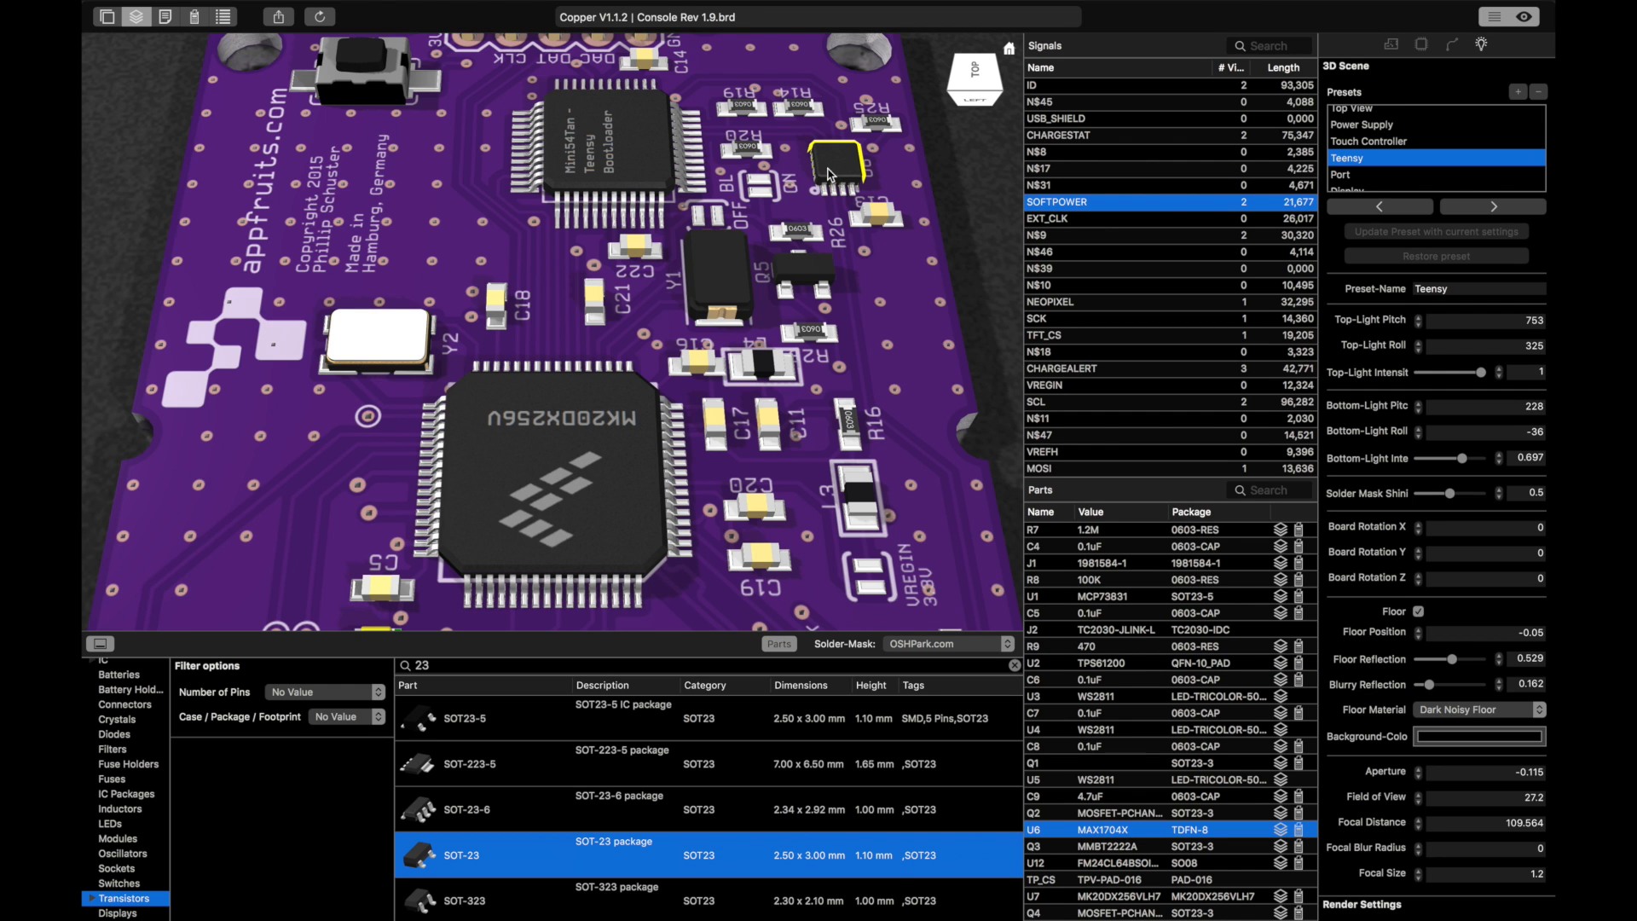
left_click(168, 17)
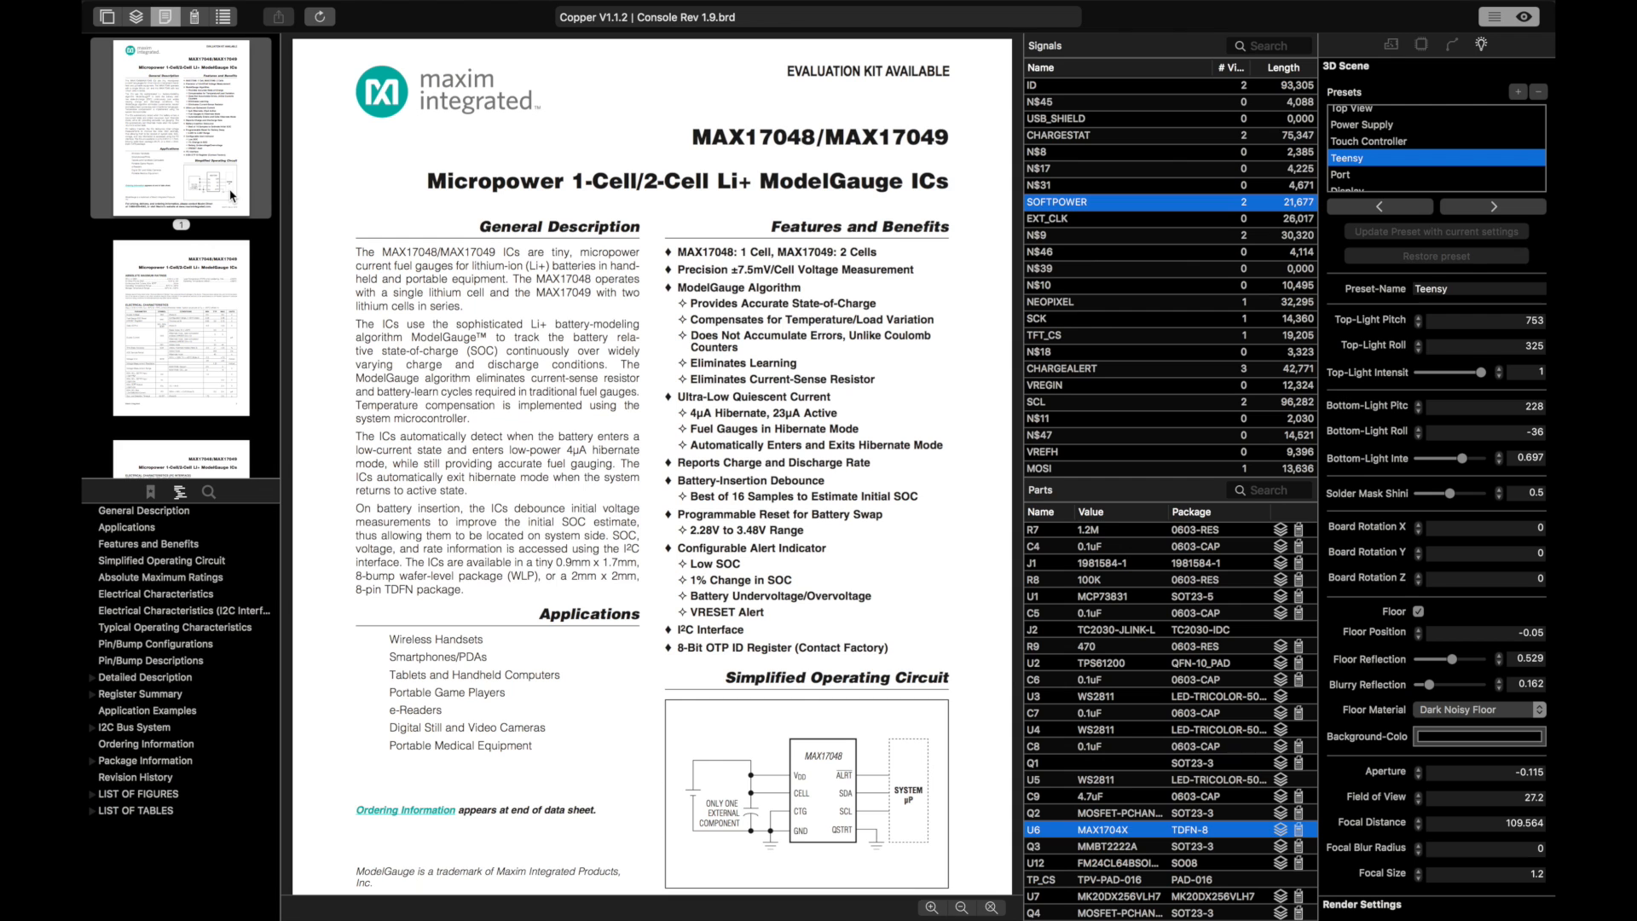
scroll(230, 195, "down", 5)
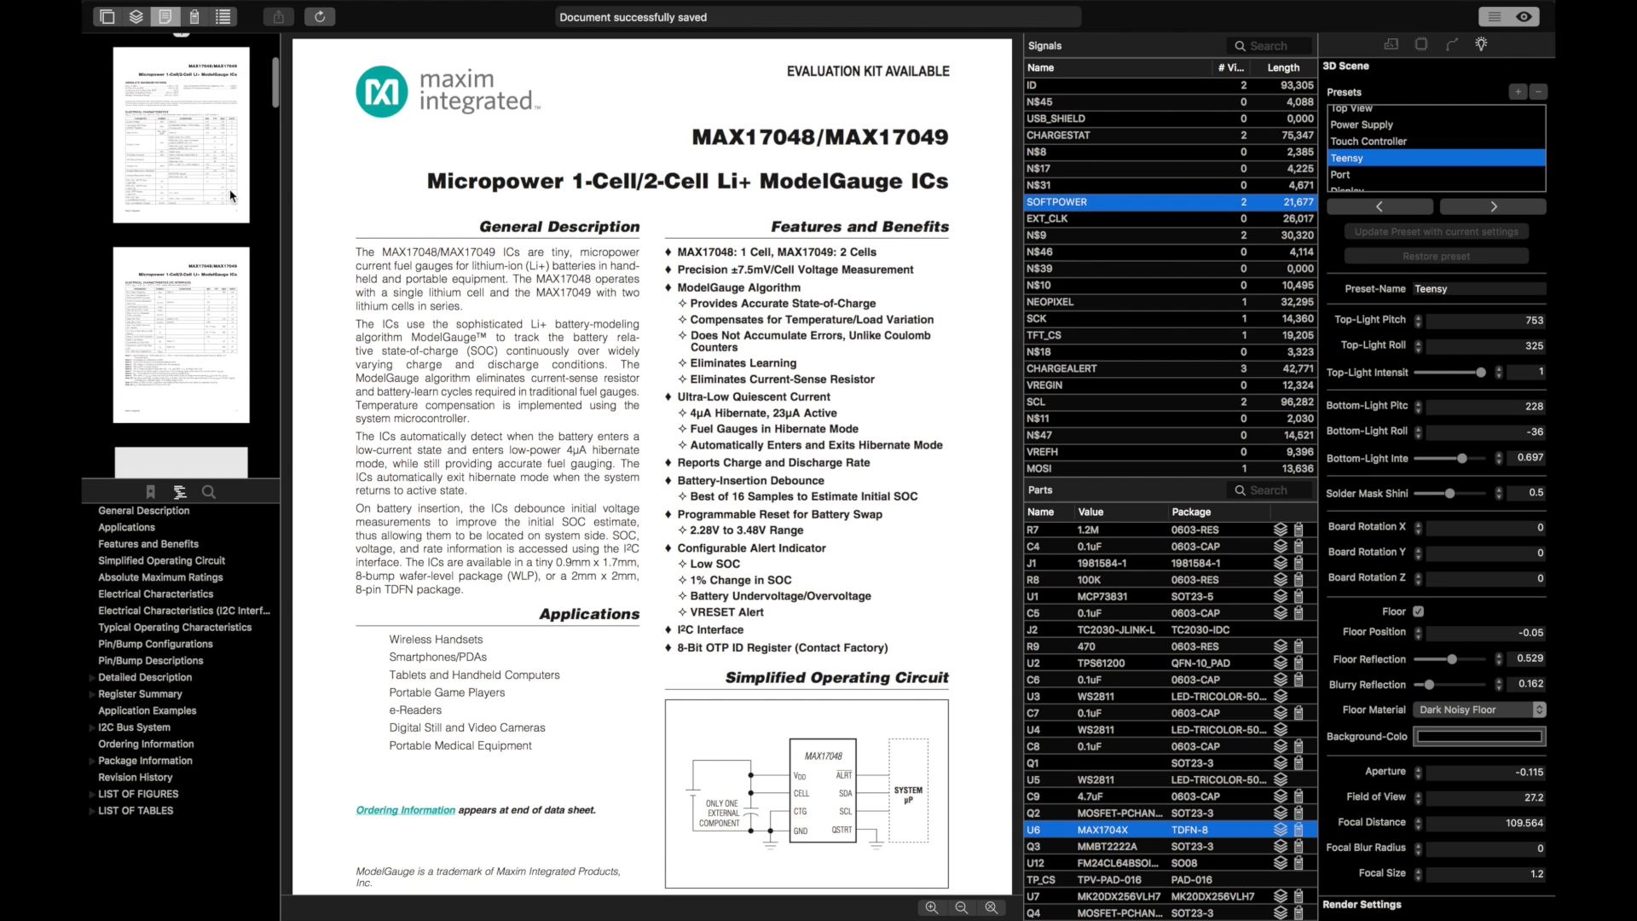
scroll(223, 175, "up", 2)
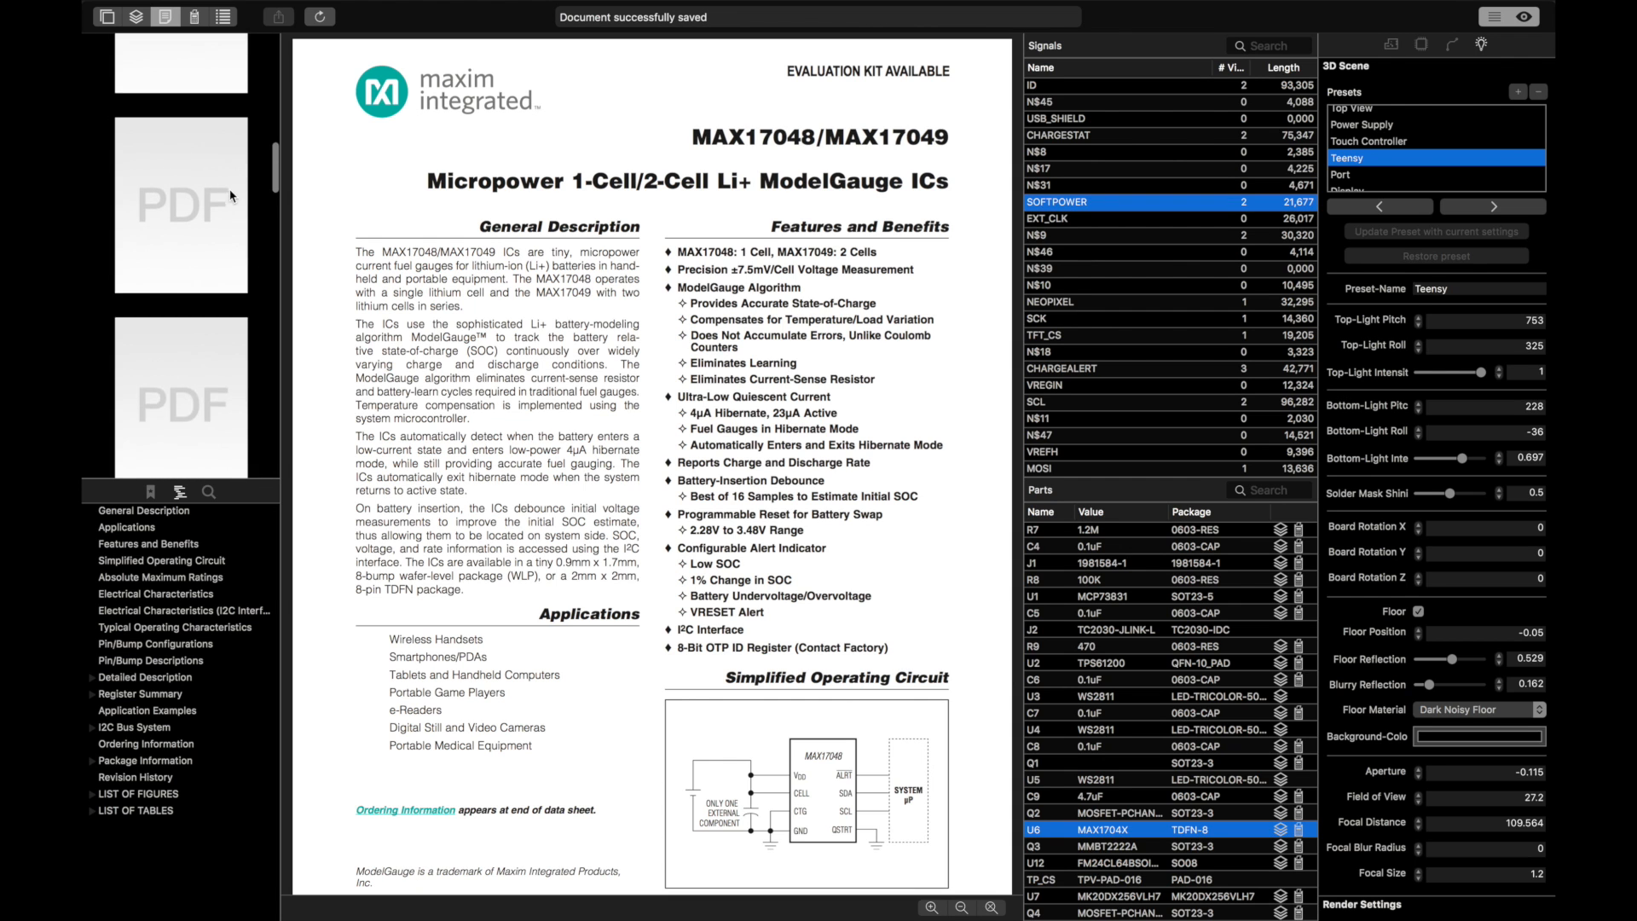
left_click(210, 137)
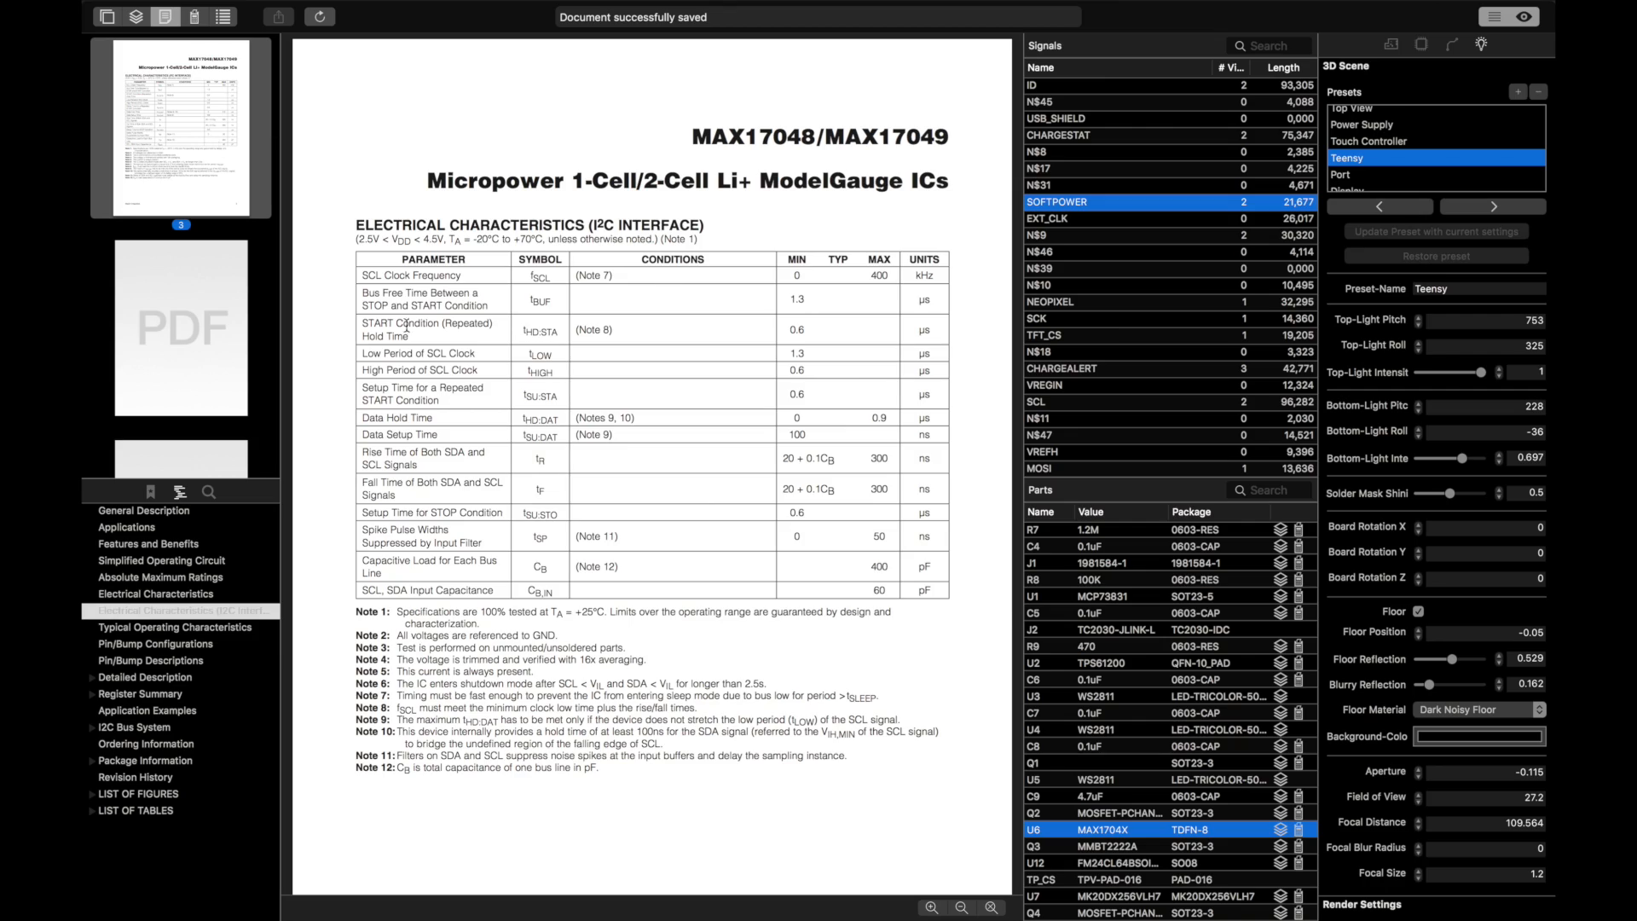
Step: Skim U6's datasheet and go to its Typical Operating Characteristics section
scroll(670, 518, "down", 10)
scroll(670, 518, "down", 20)
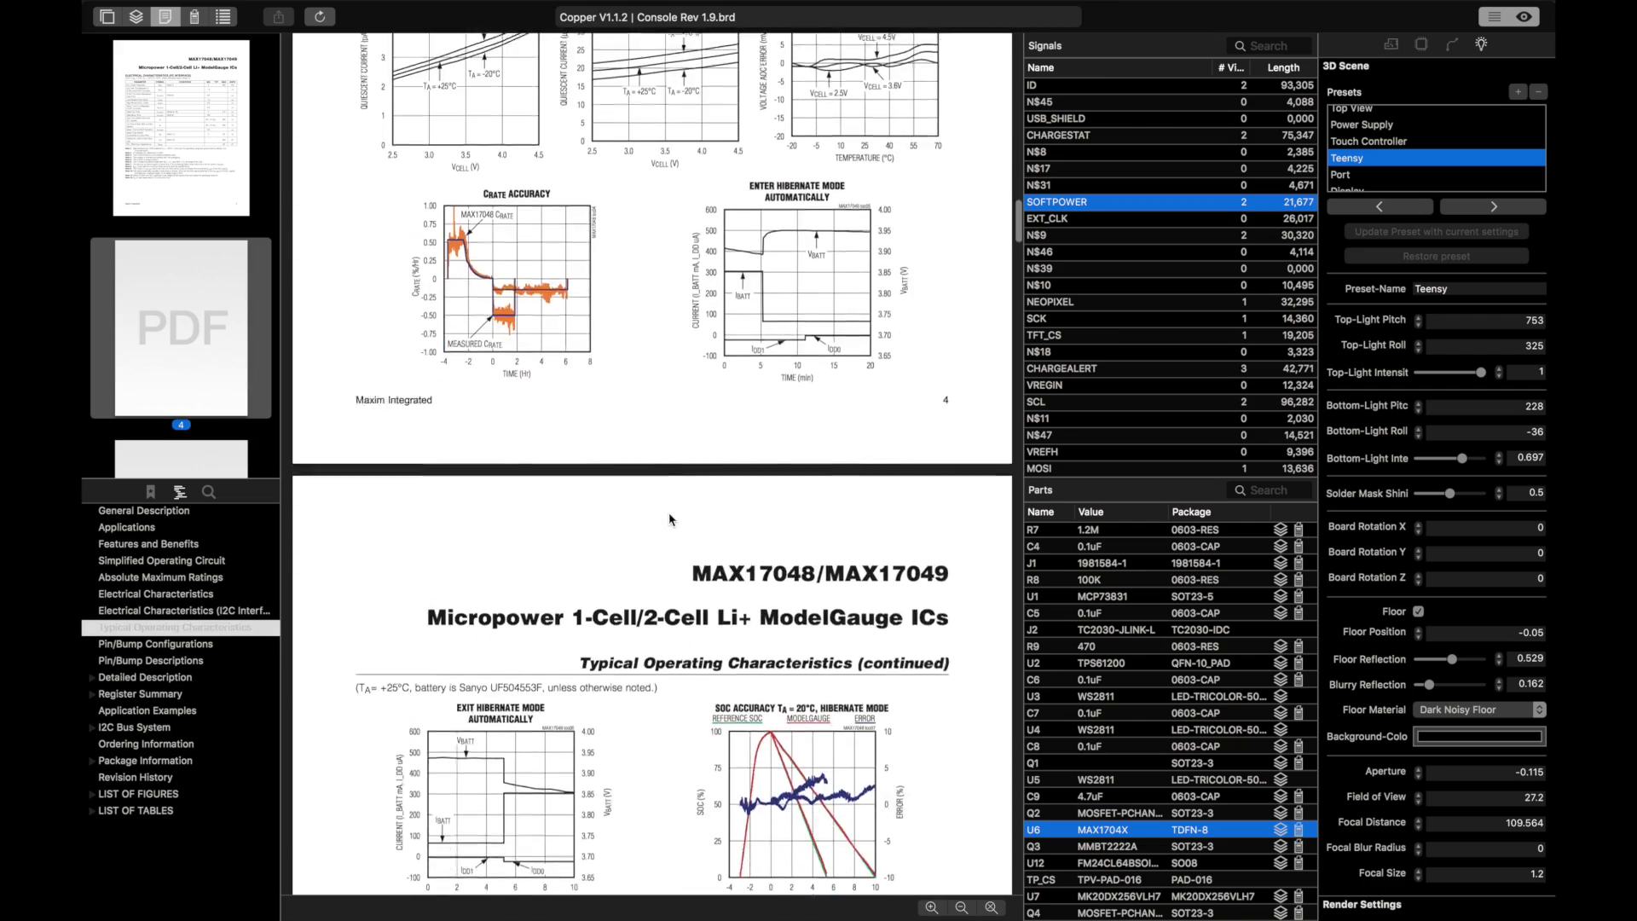
scroll(671, 518, "down", 20)
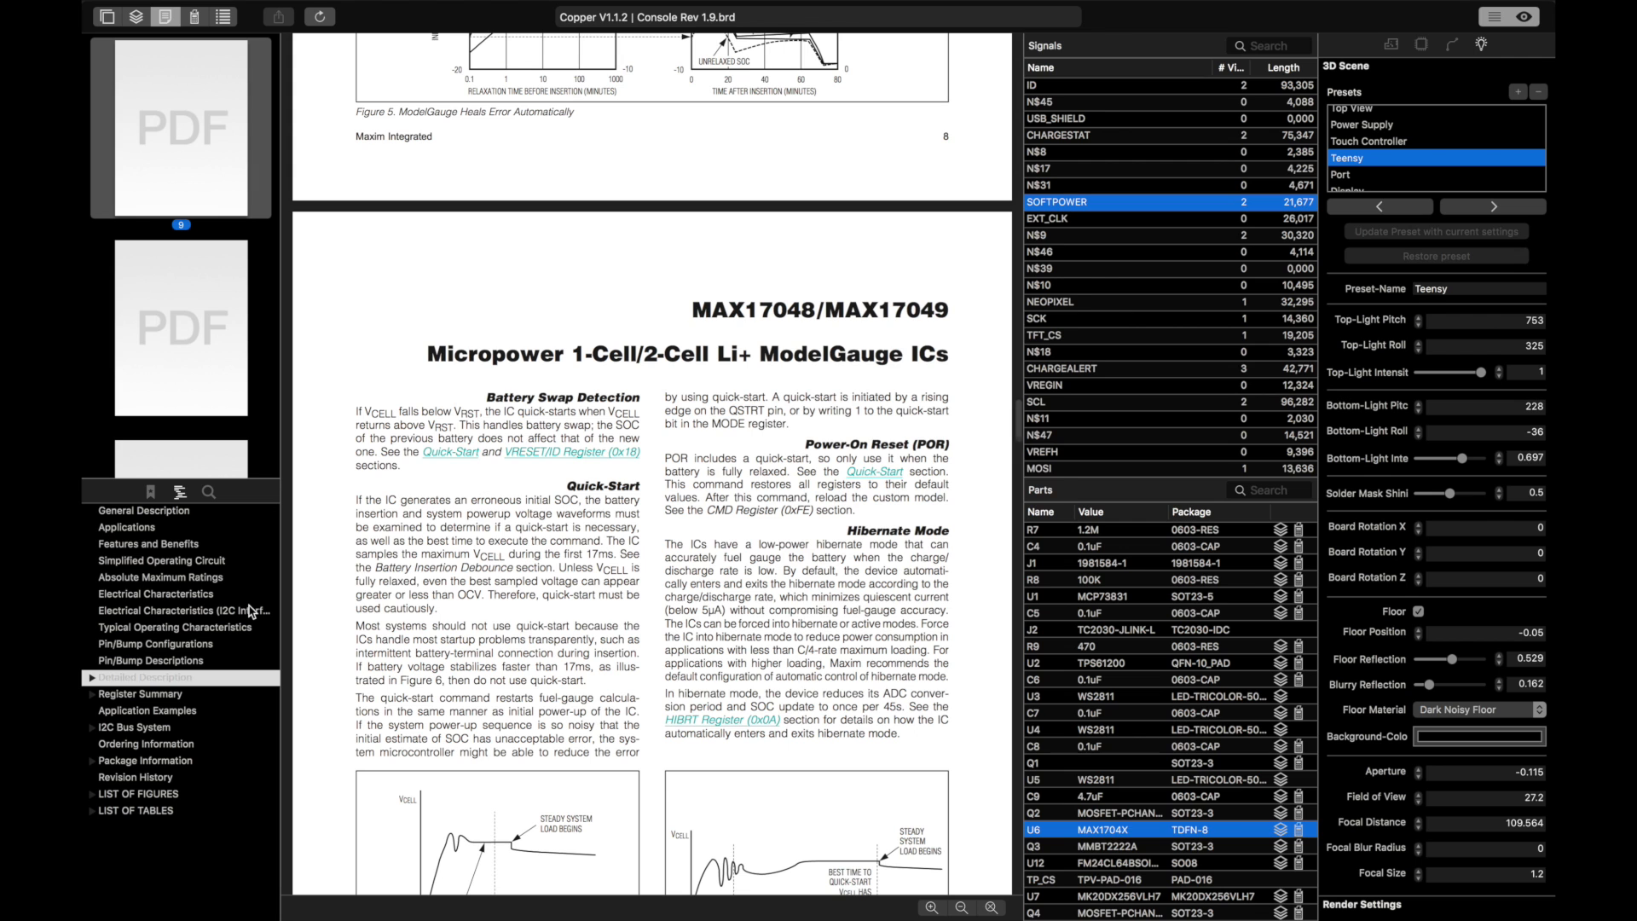
left_click(198, 578)
left_click(180, 630)
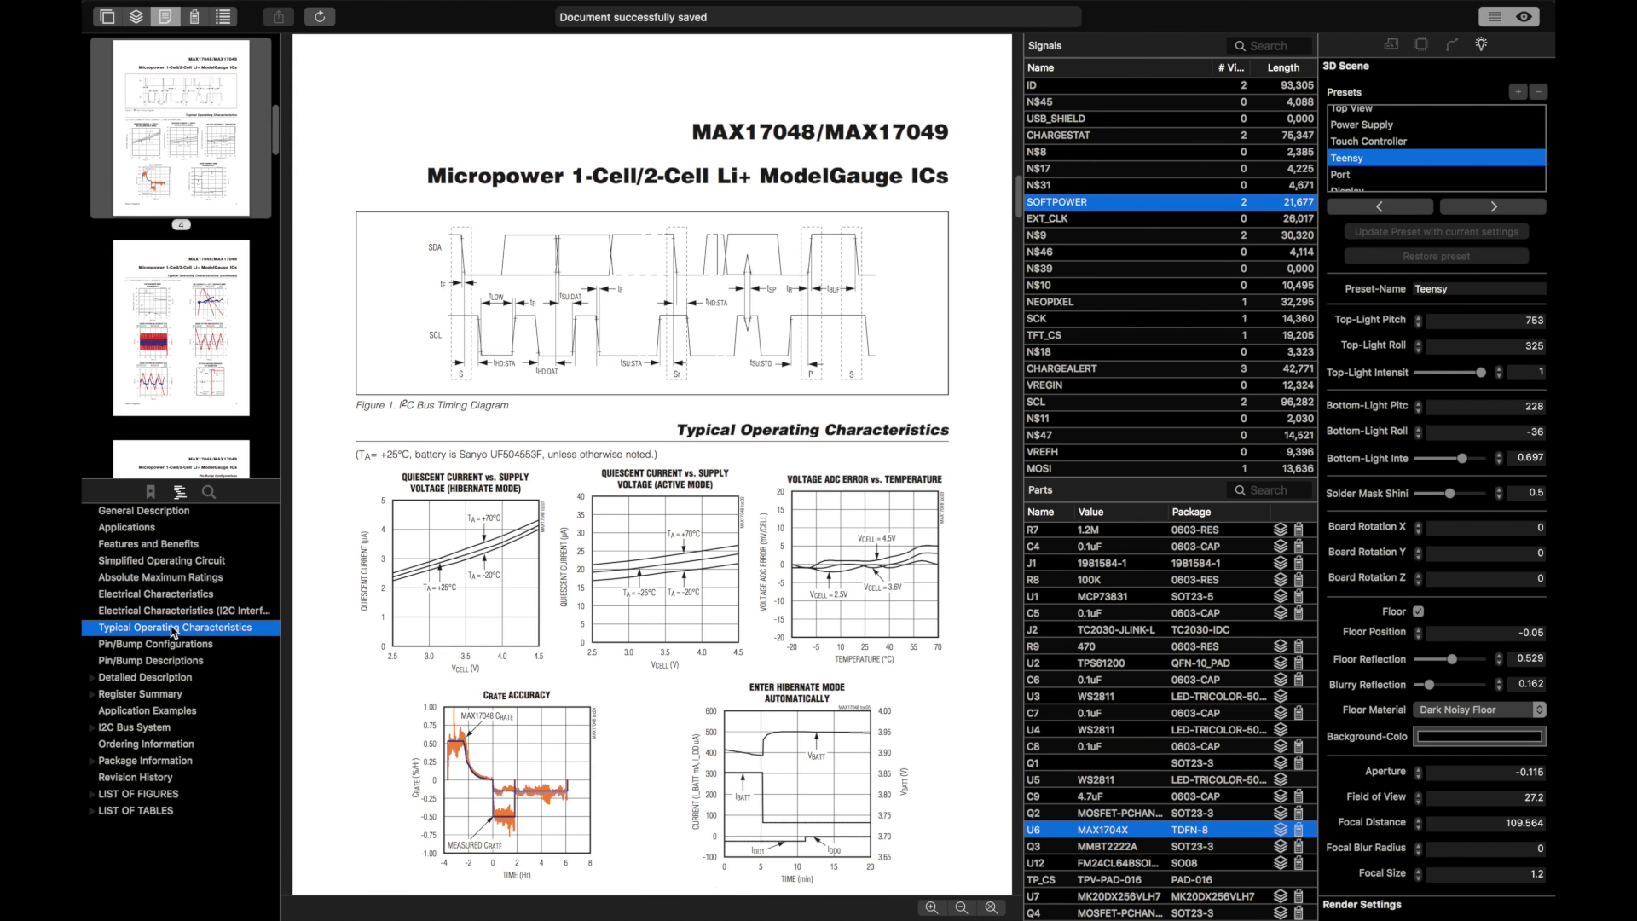
Step: Bookmark the Typical Operating Characteristics page of the datasheet as "Micropower" and select the bookmark
left_click(149, 493)
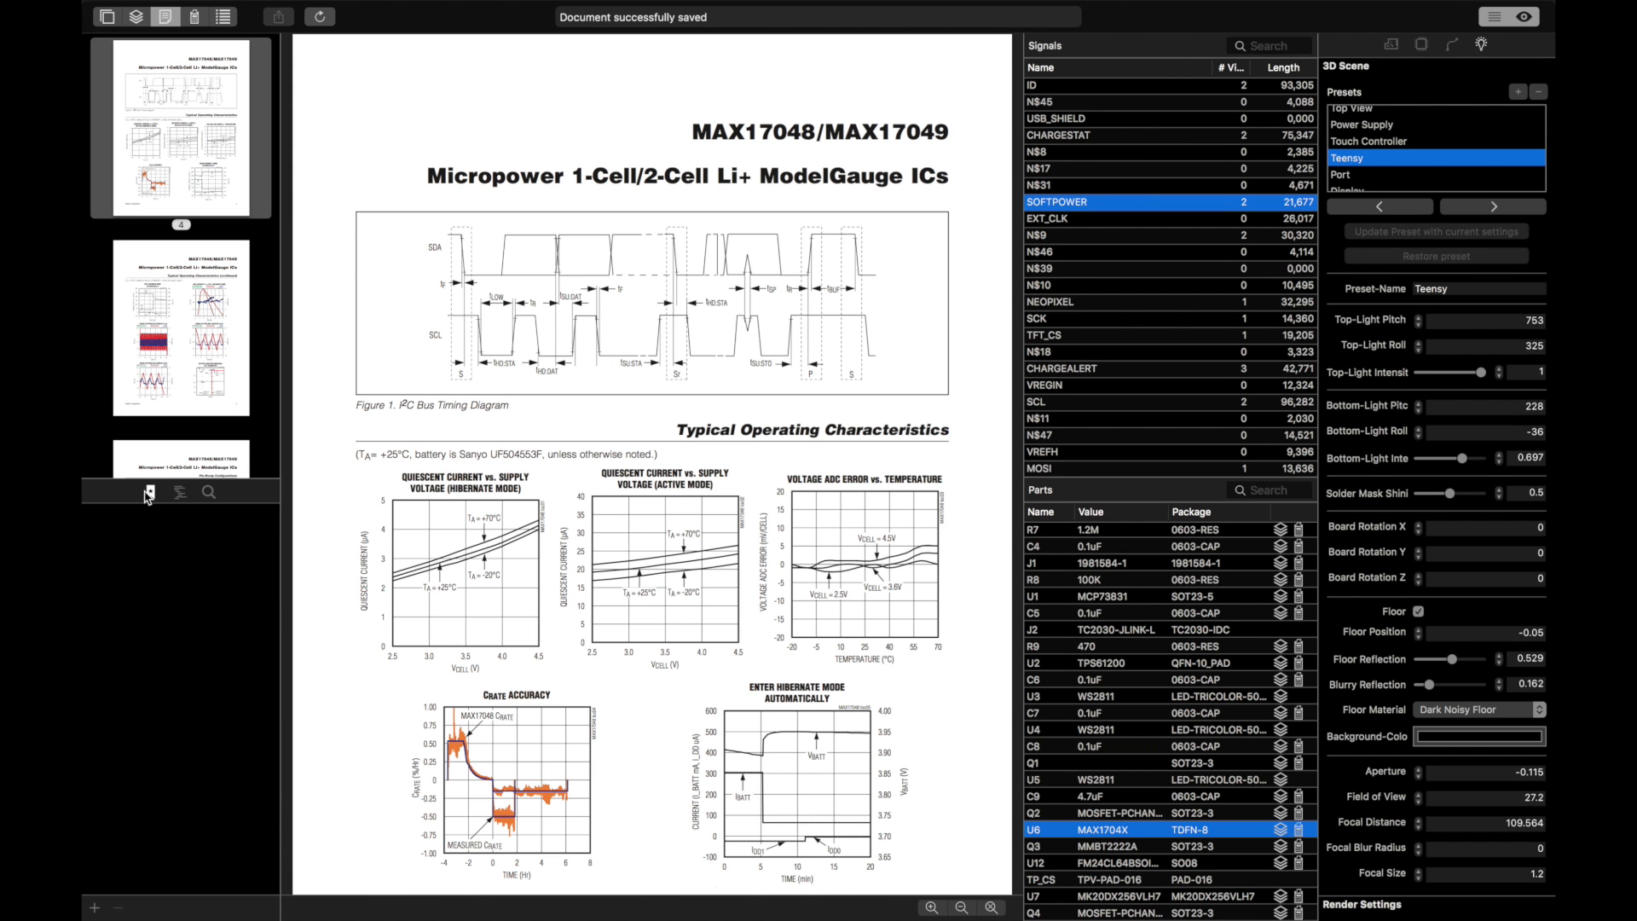
left_click(102, 907)
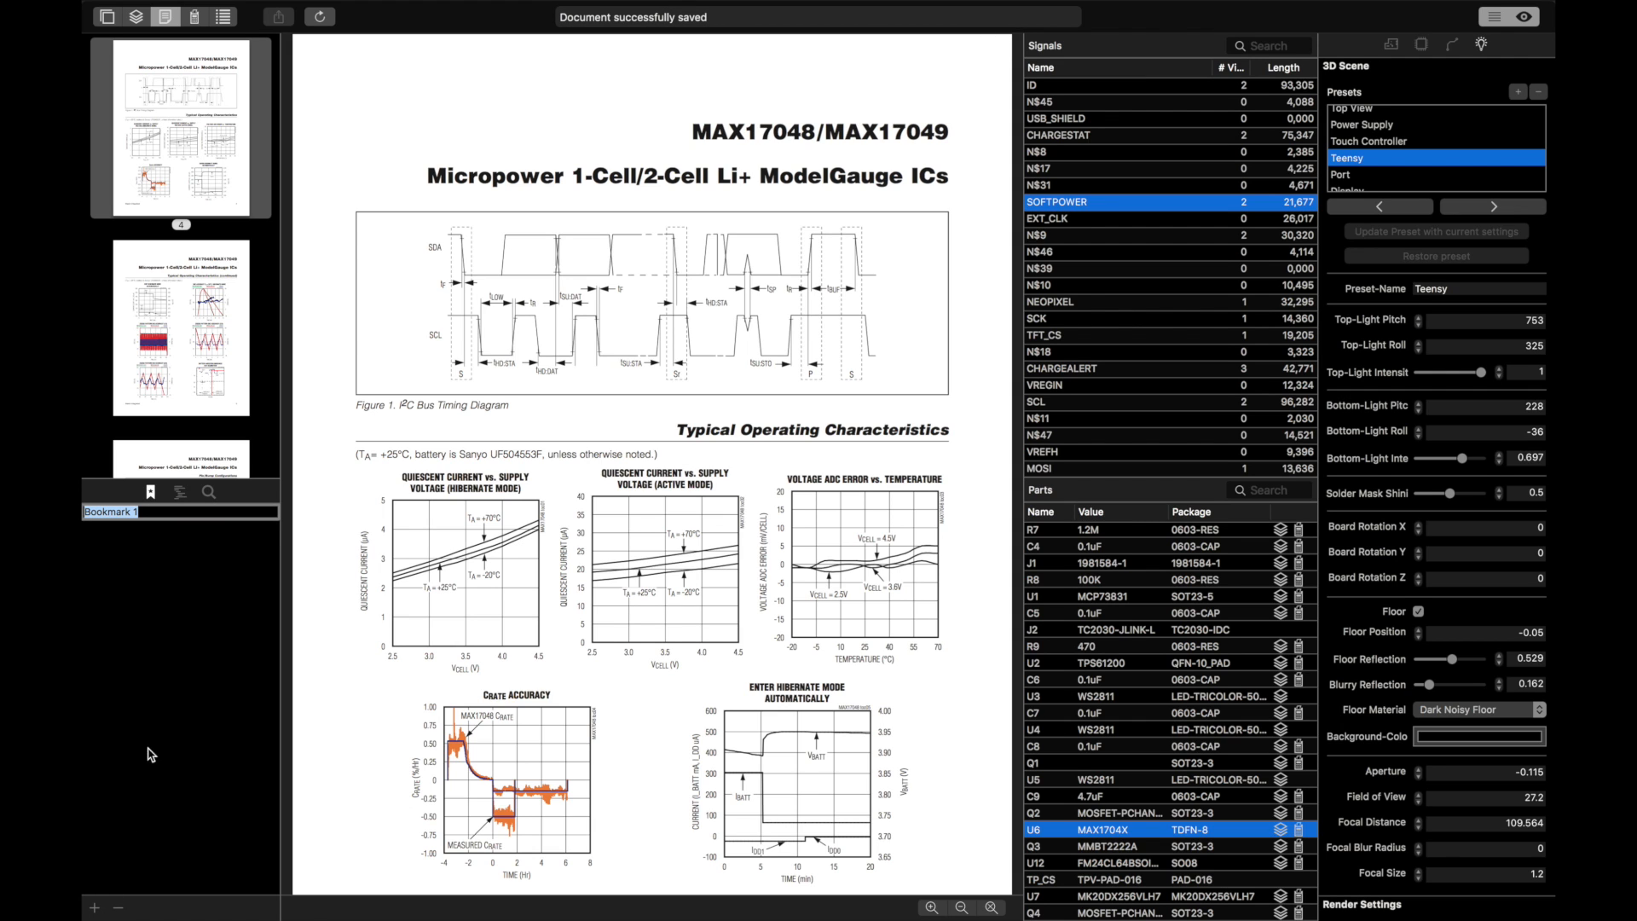
type("Micropower")
key("Return")
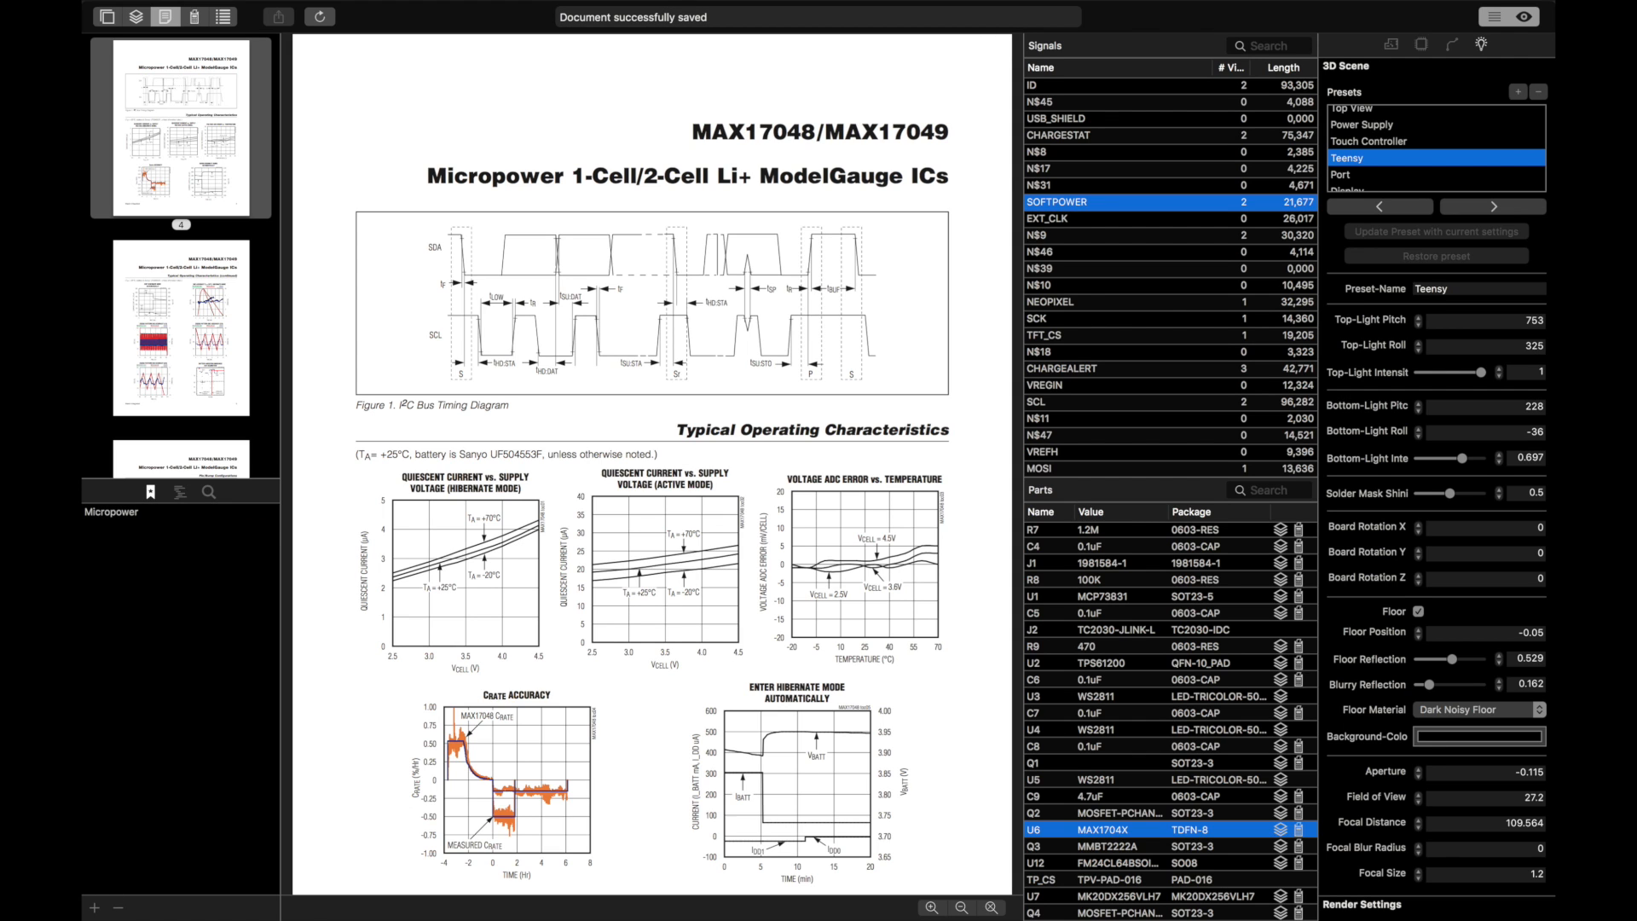
left_click(134, 514)
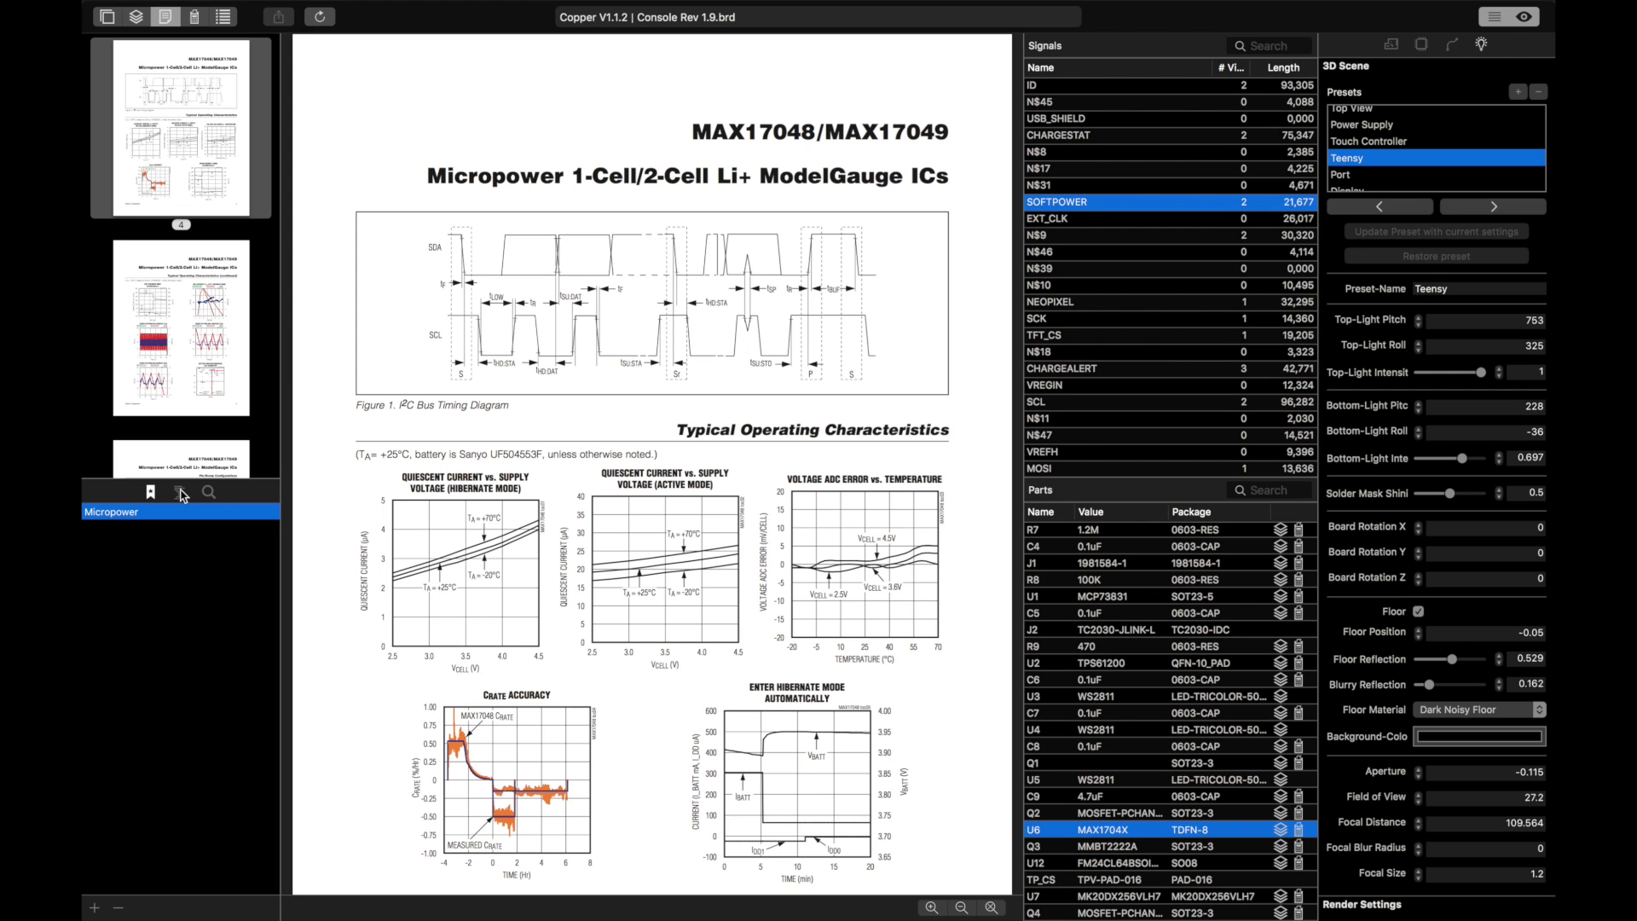
Step: Search the datasheet for SDA, view the Pin/Bump Descriptions and SOC Register (0x04) matches, and return to the bookmarks
left_click(209, 493)
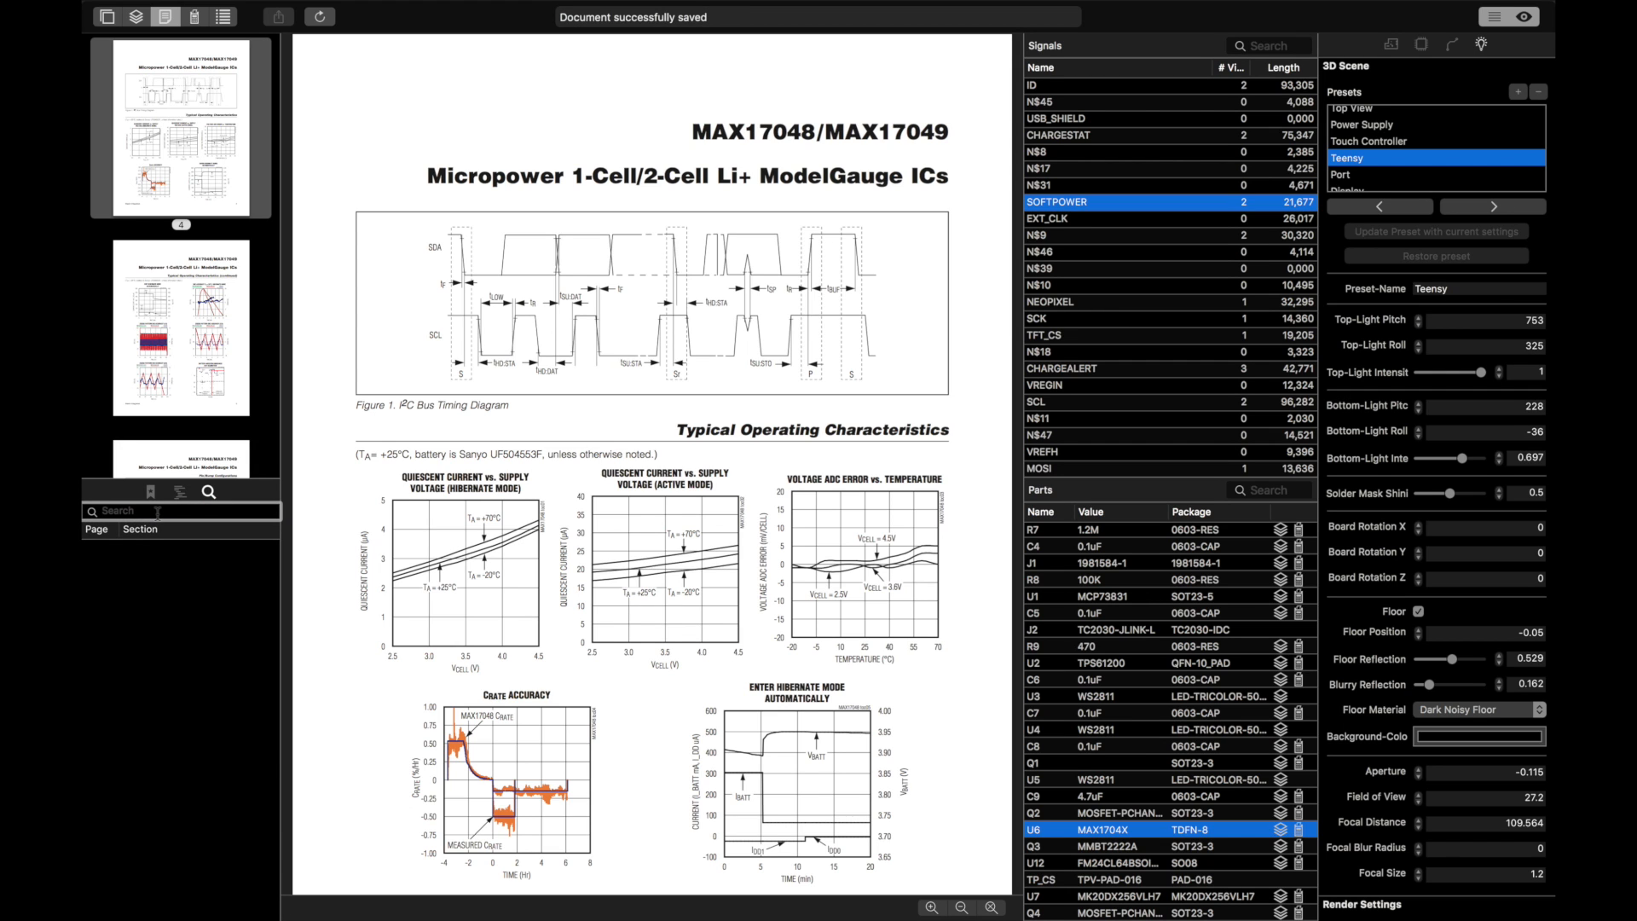
type("SDA")
key("Return")
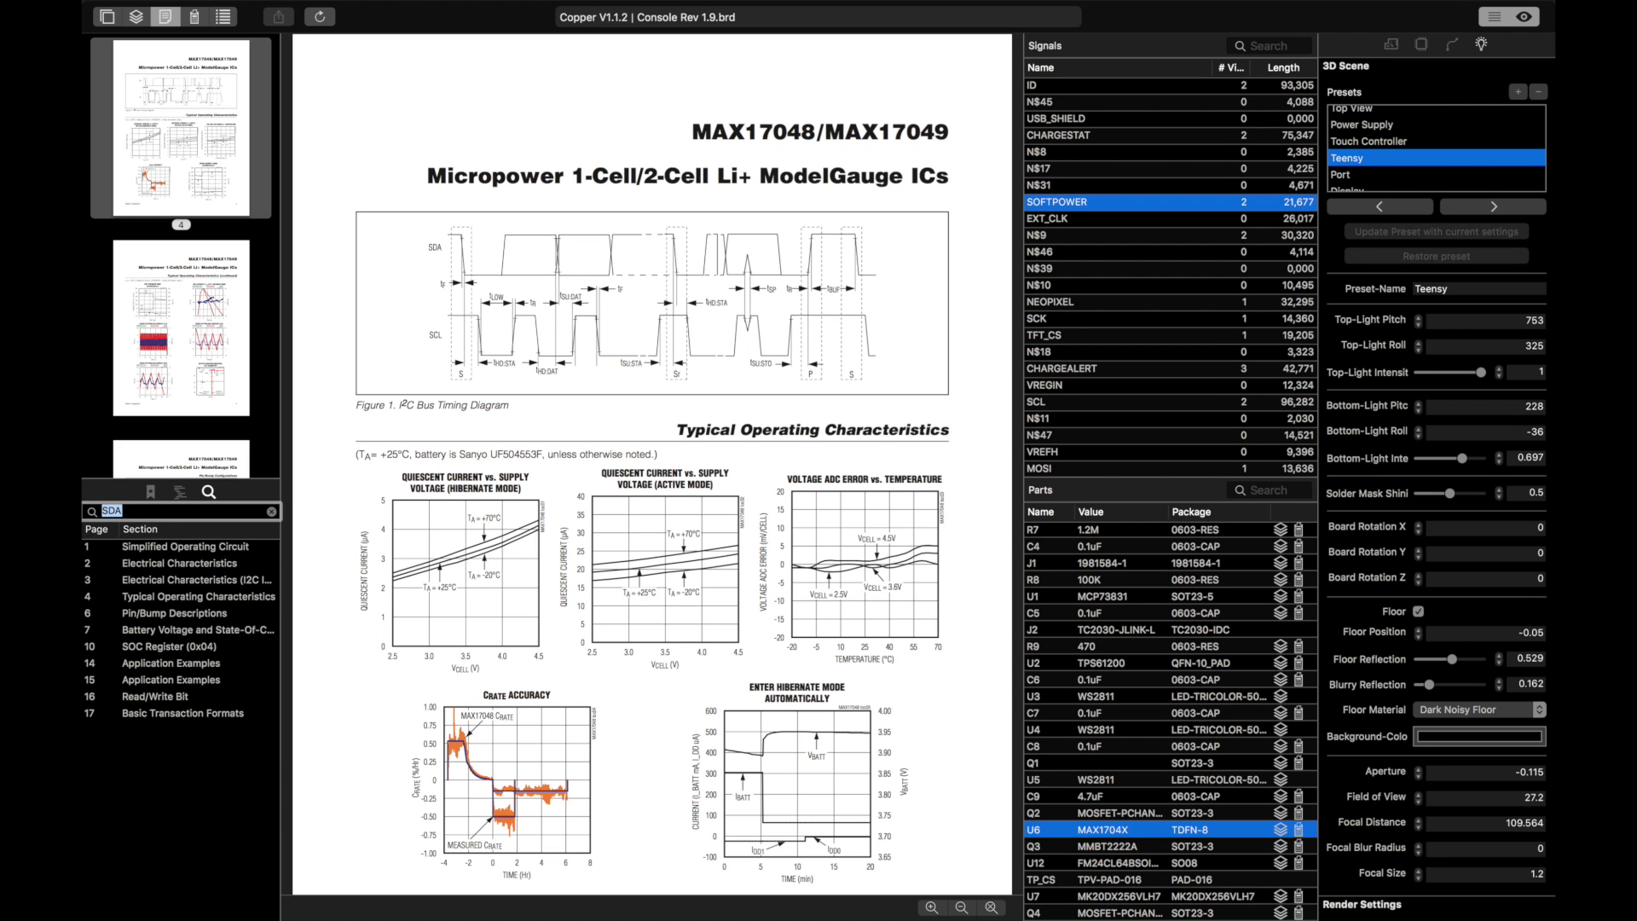
left_click(166, 615)
left_click(213, 648)
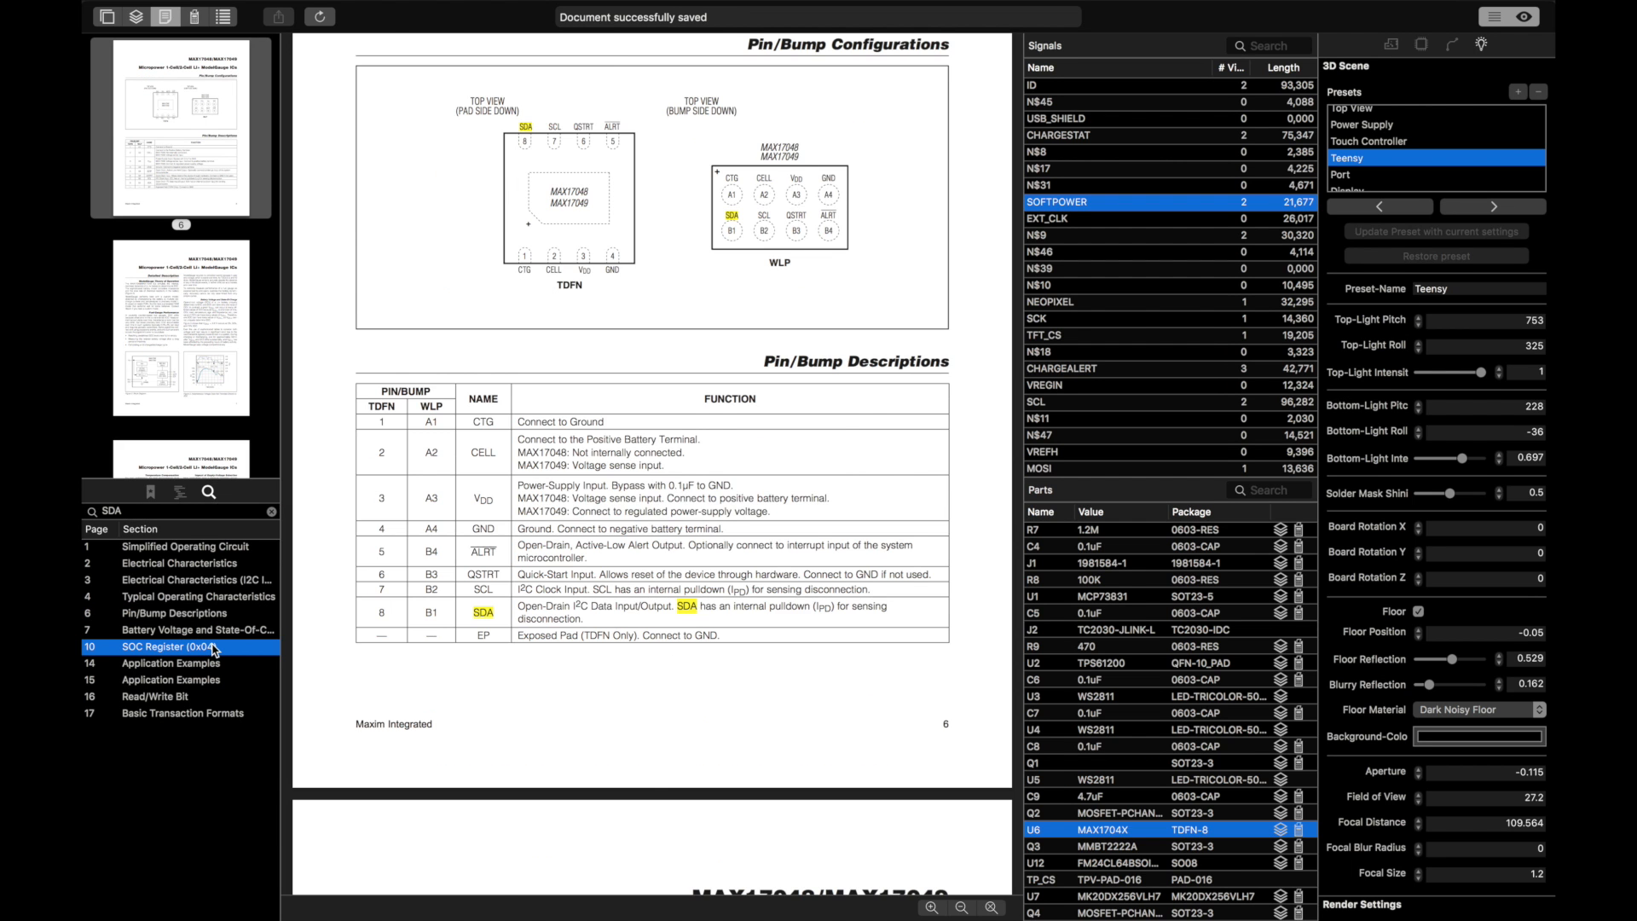
left_click(148, 492)
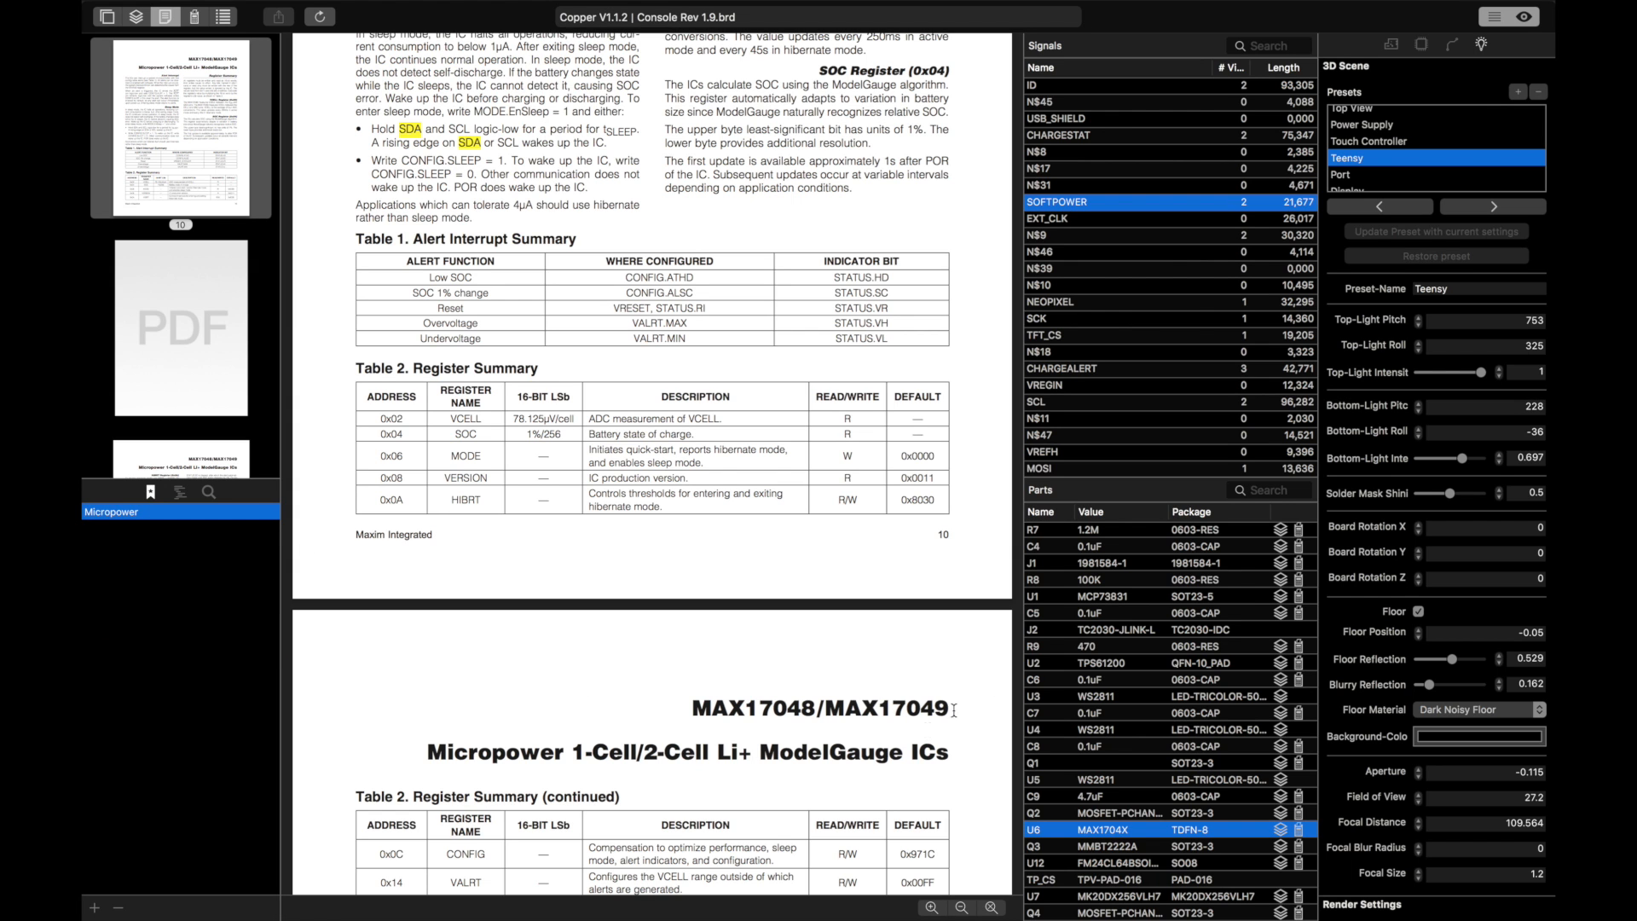
Step: View the datasheets of U1 and C5, and examine C5's part information and technical specs
left_click(1138, 600)
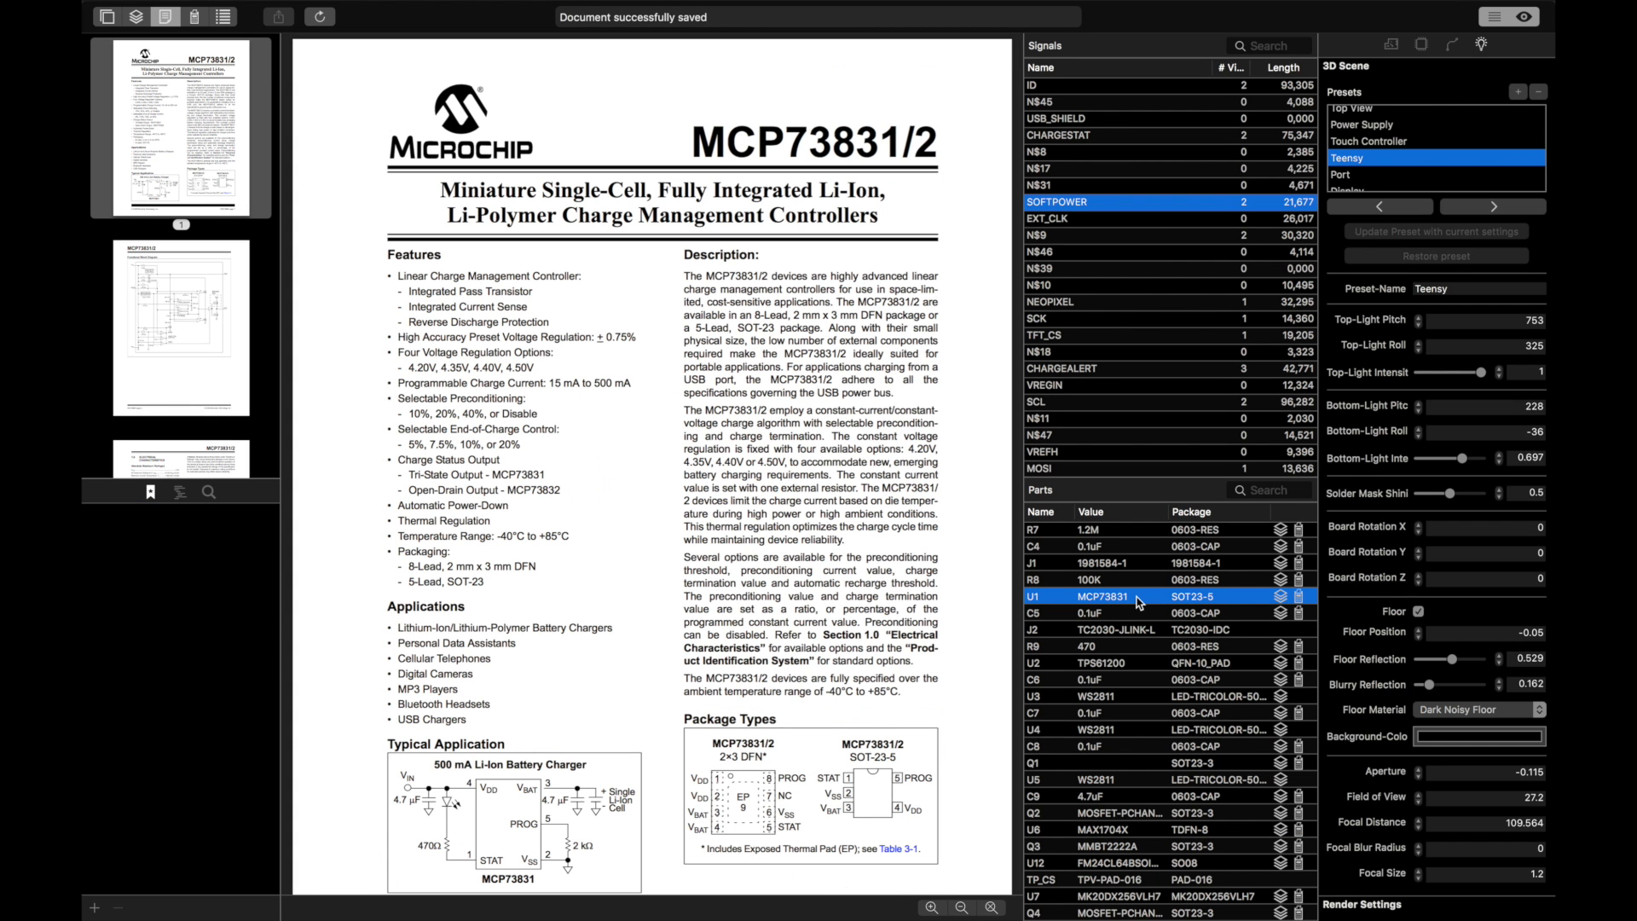
left_click(1155, 614)
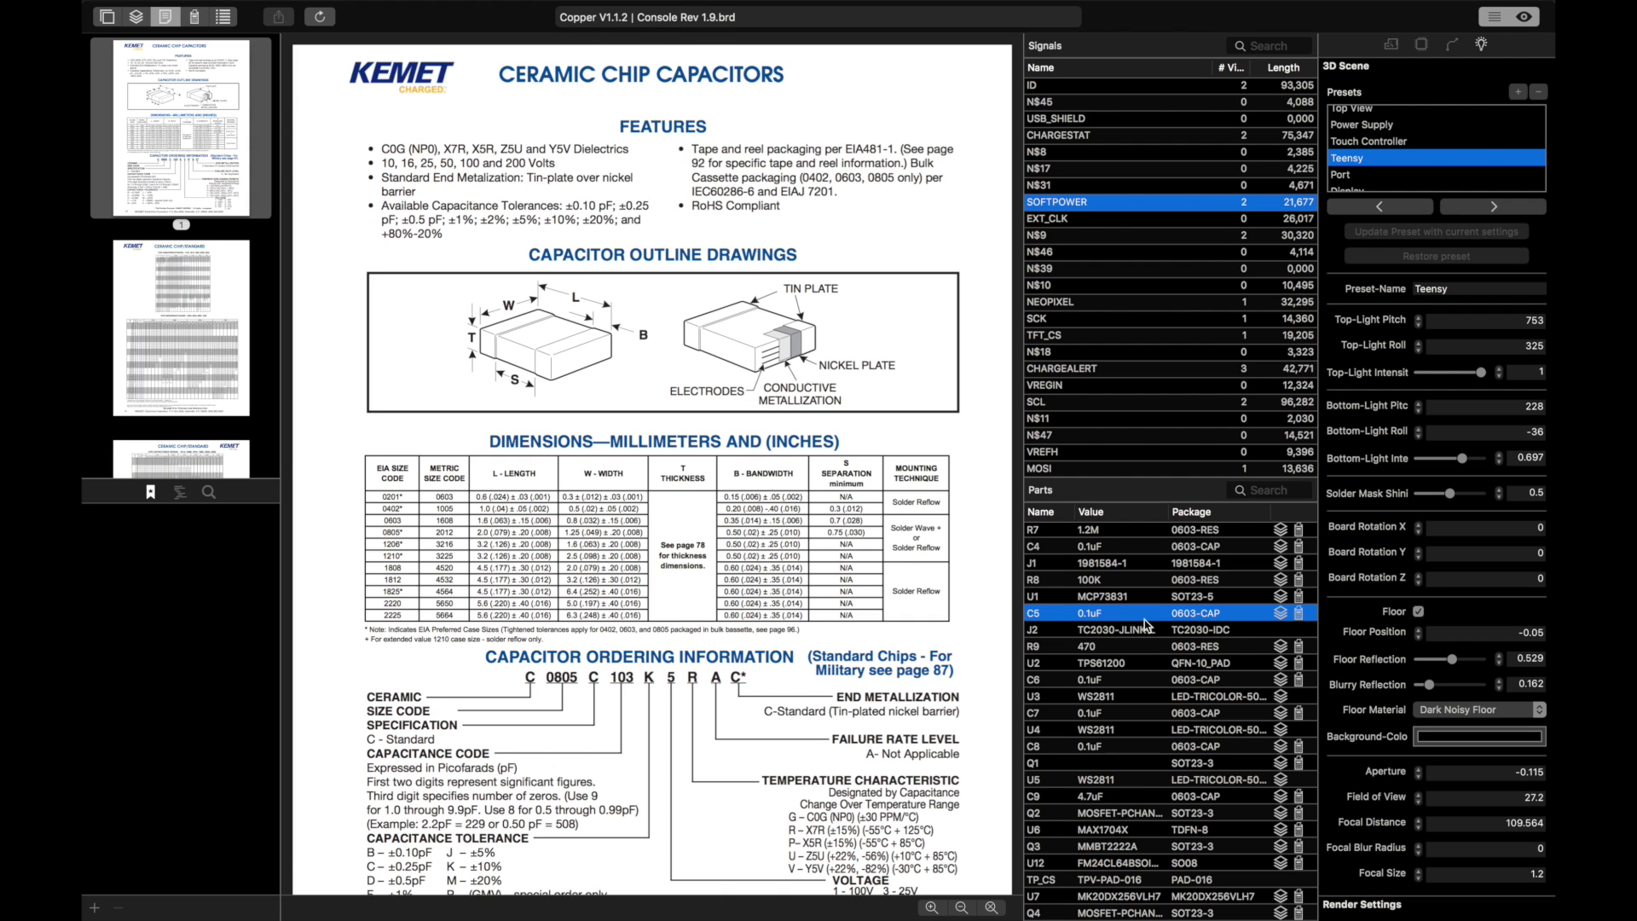
key("super+s")
left_click(1422, 47)
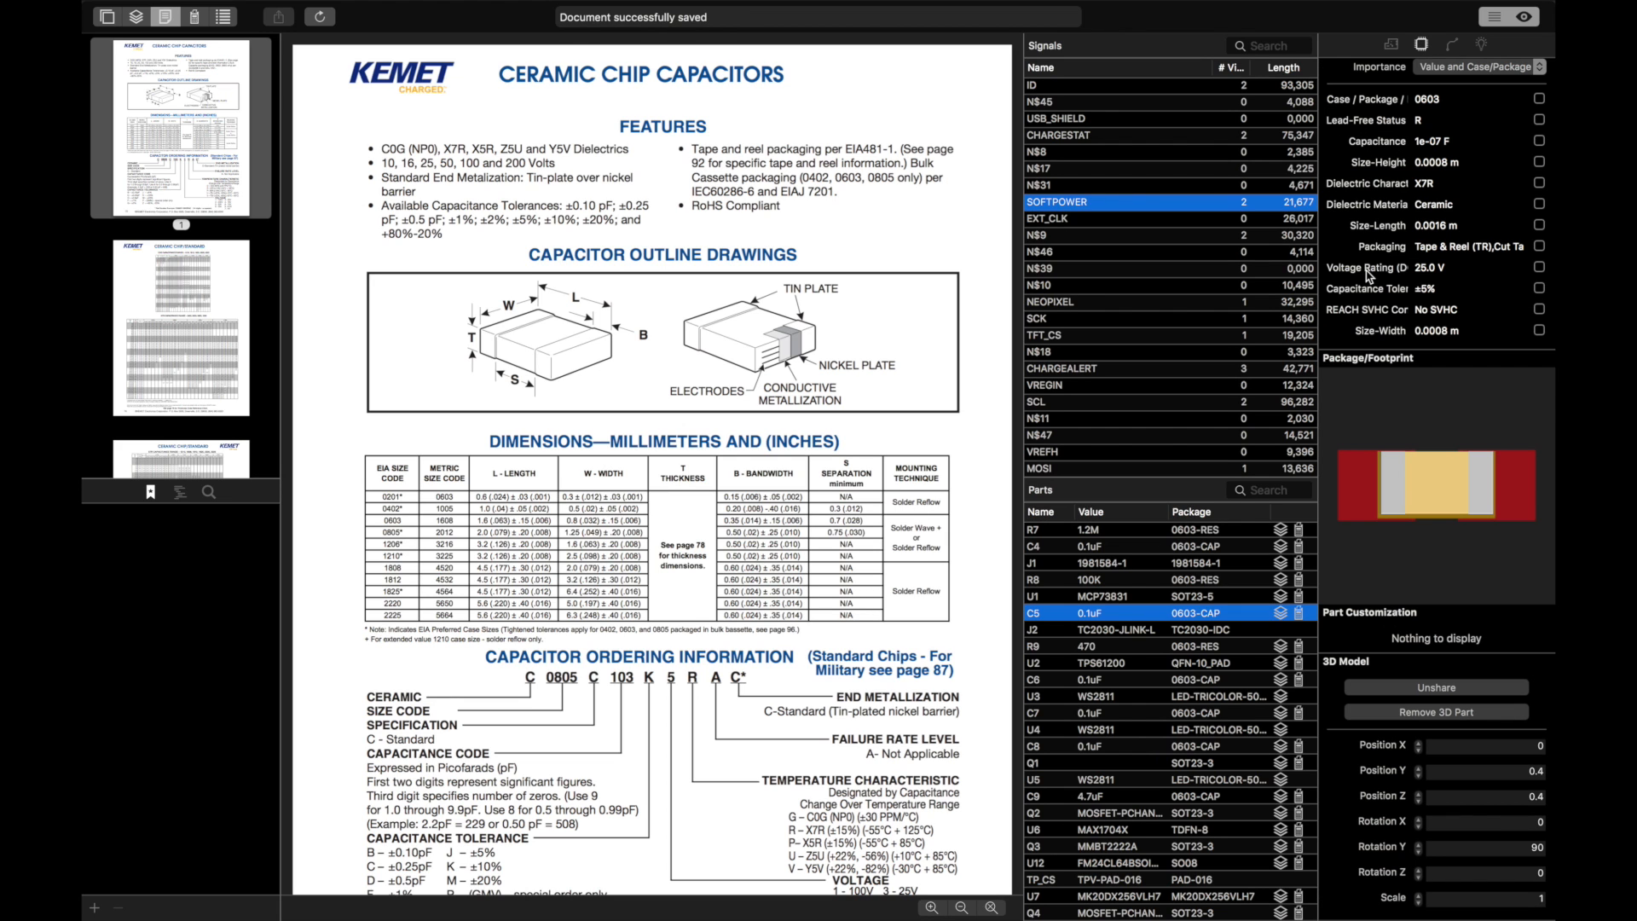
scroll(1361, 318, "up", 5)
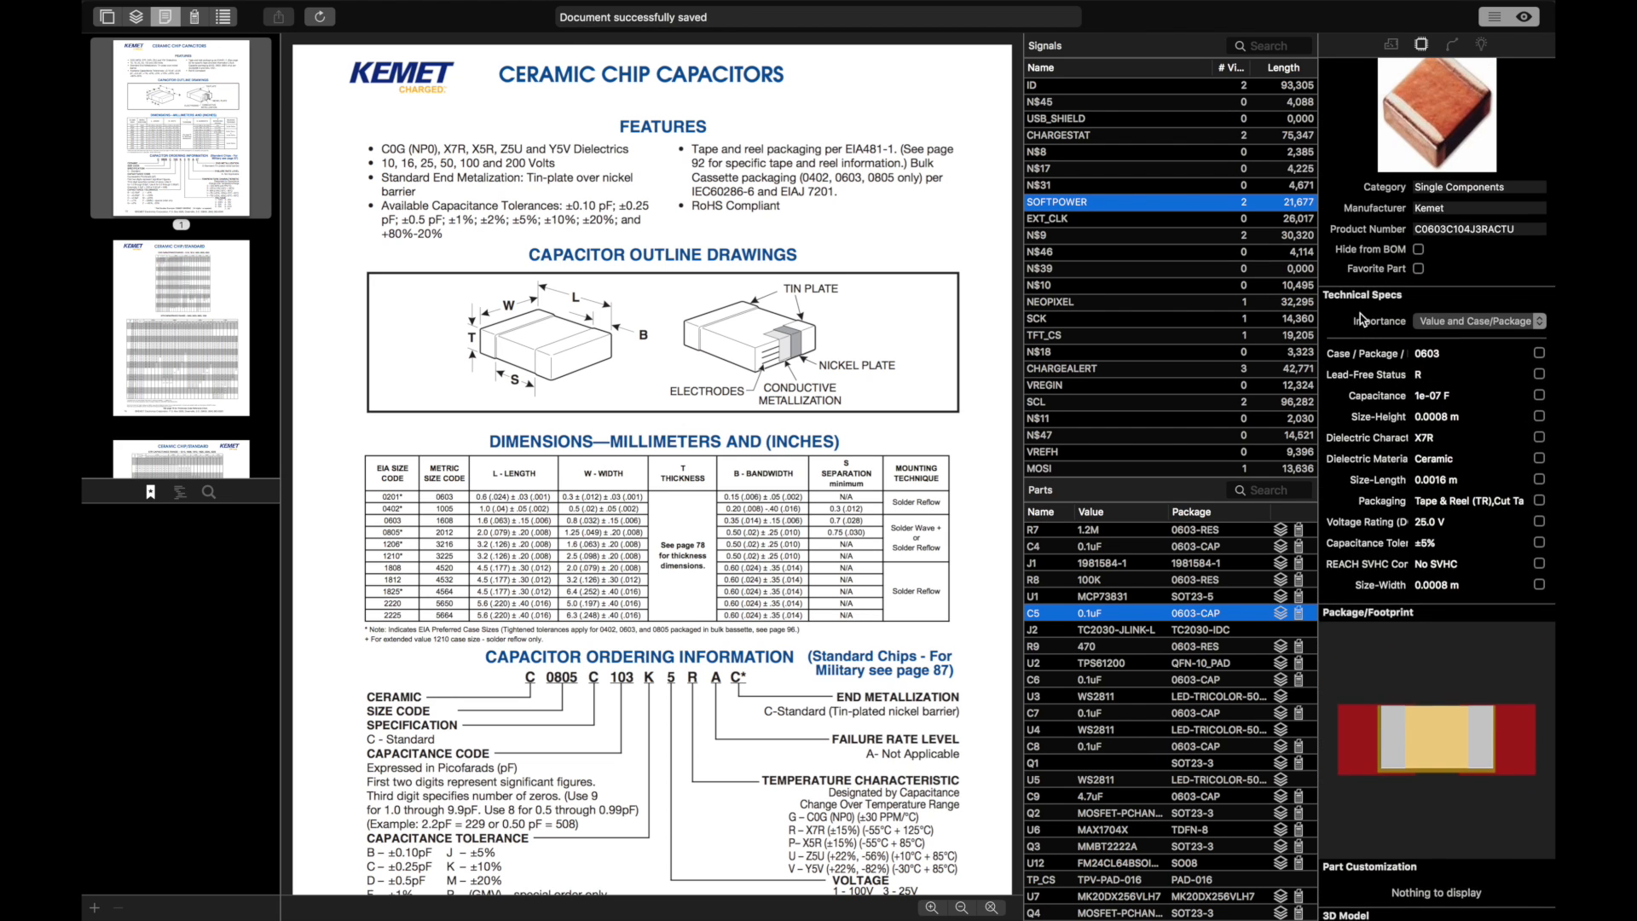
scroll(1361, 318, "down", 2)
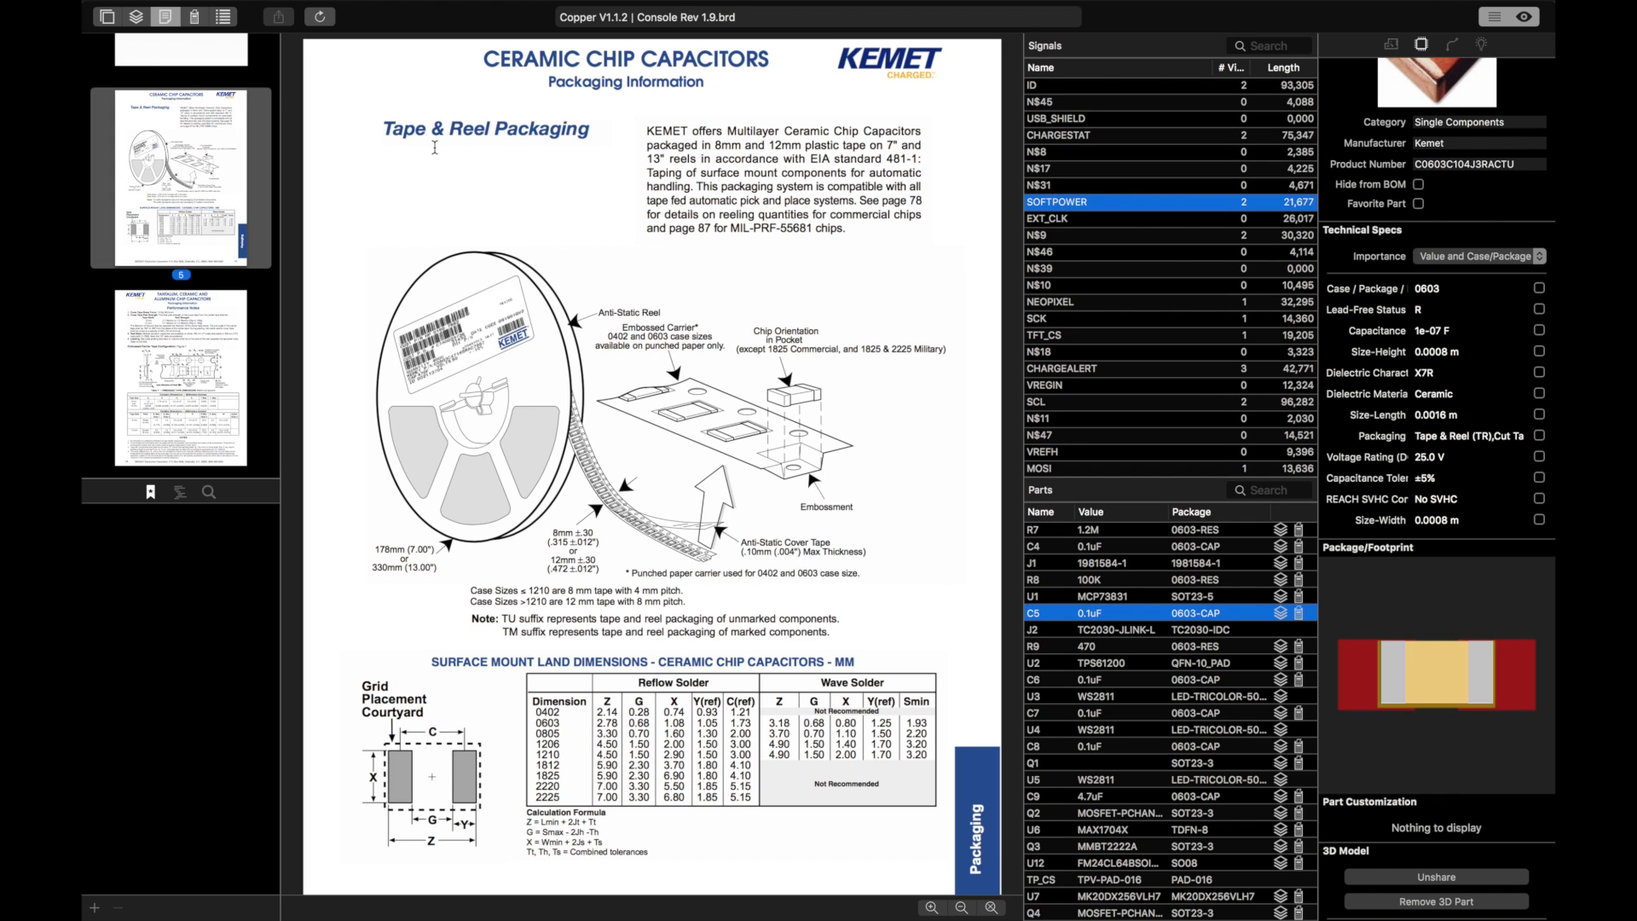
Step: Open the parts shop view and search the Digi-Key catalog for 0.1uf
left_click(197, 18)
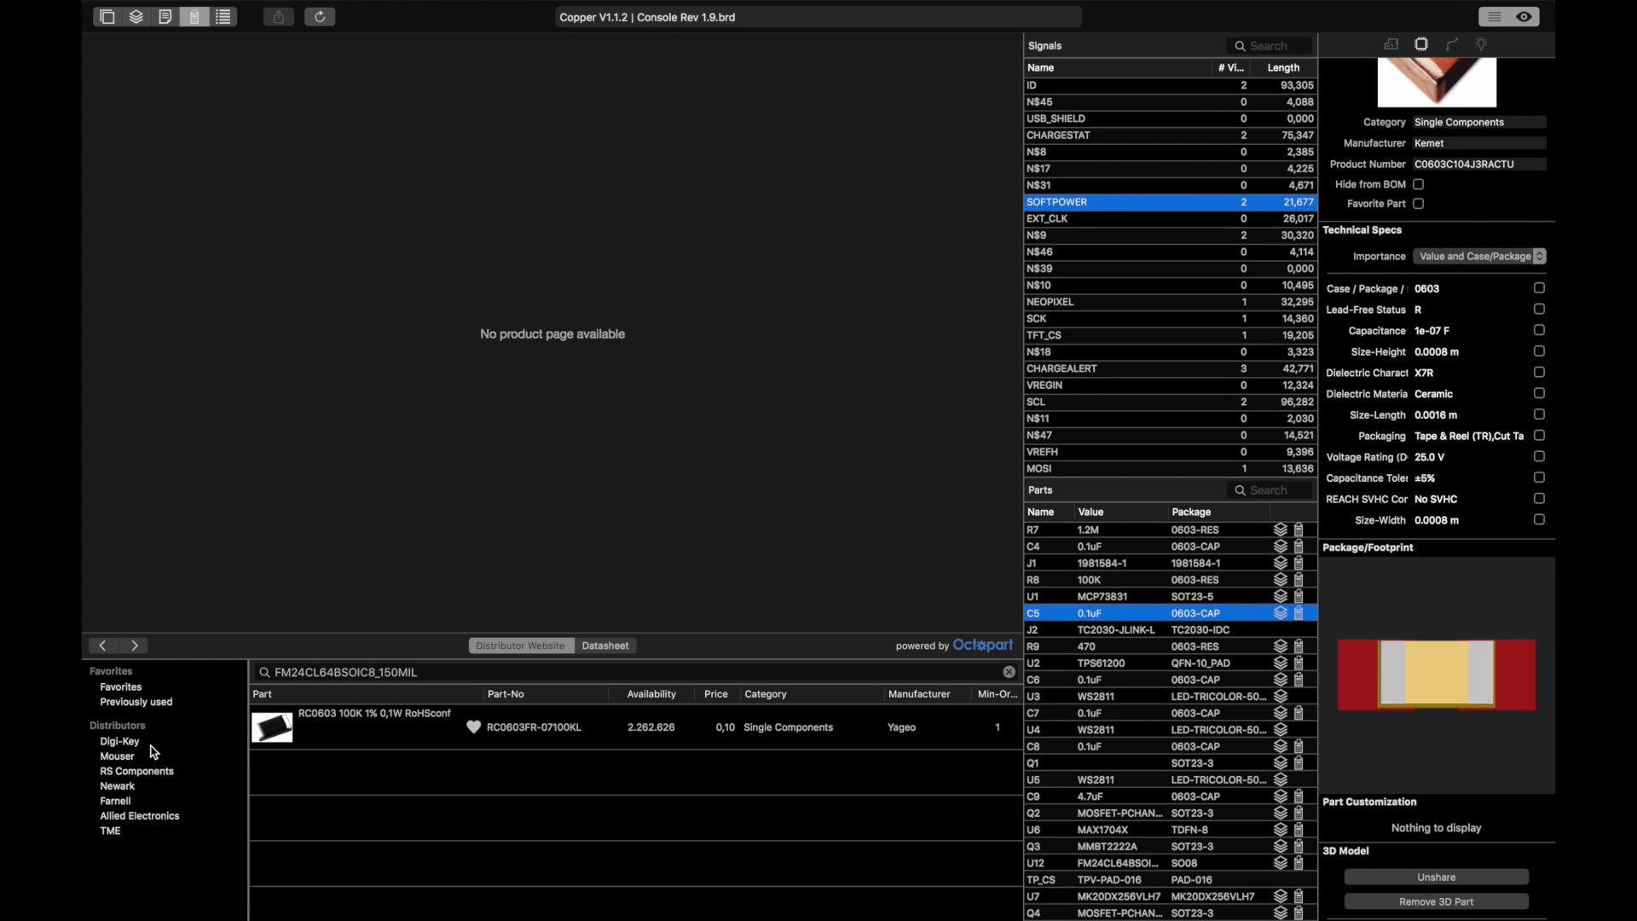
left_click(152, 747)
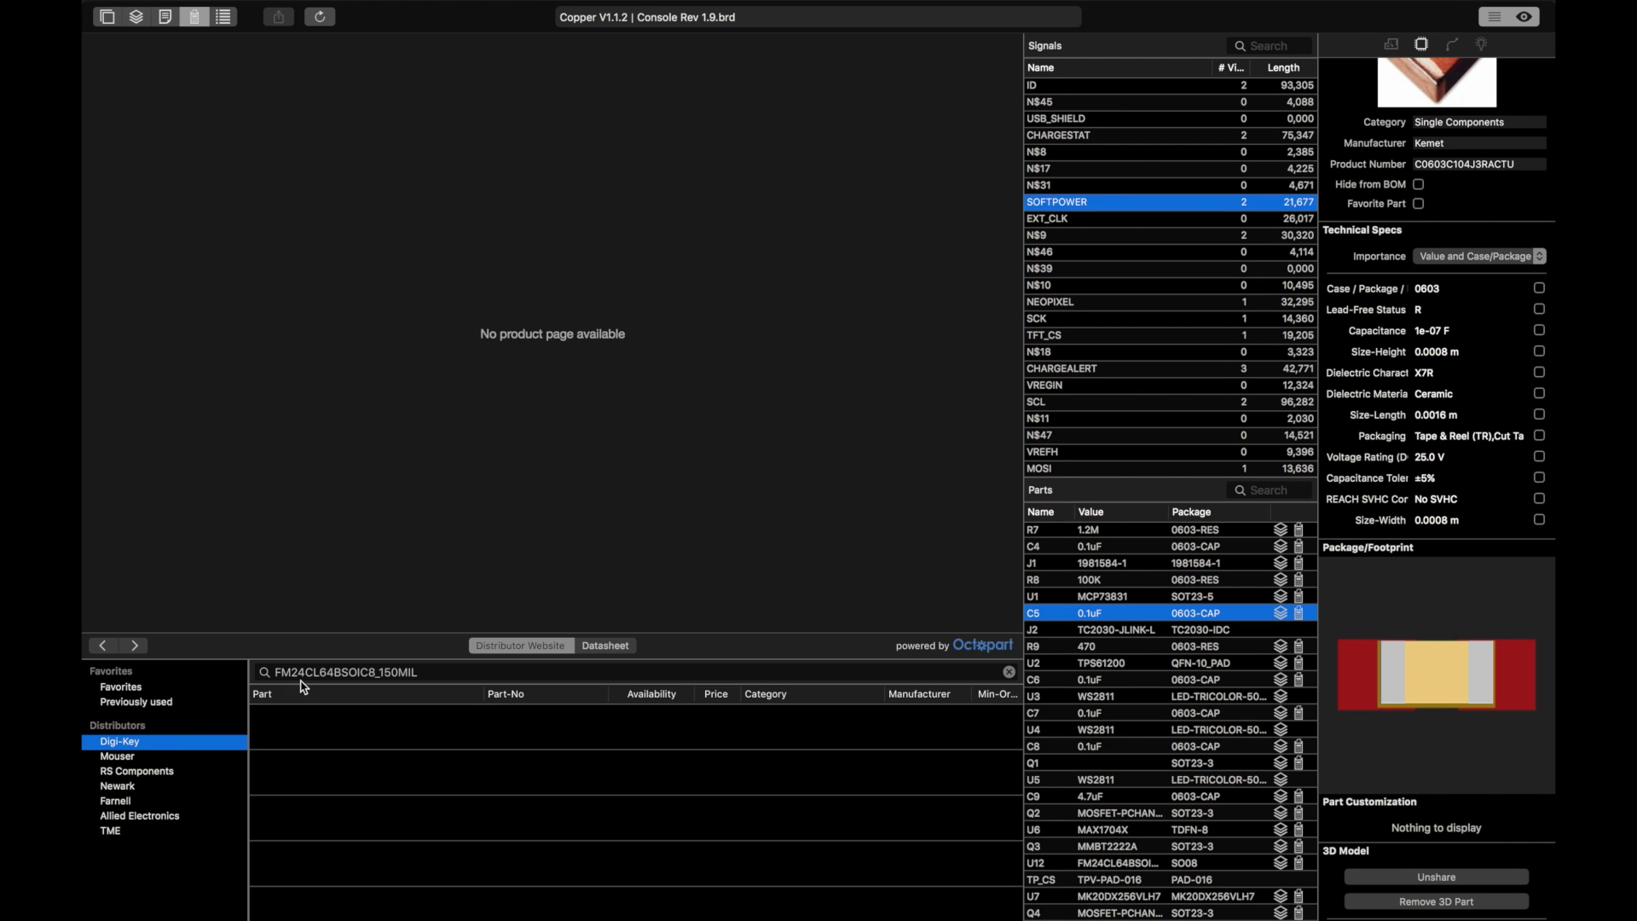
double_click(362, 672)
type("0.1uf")
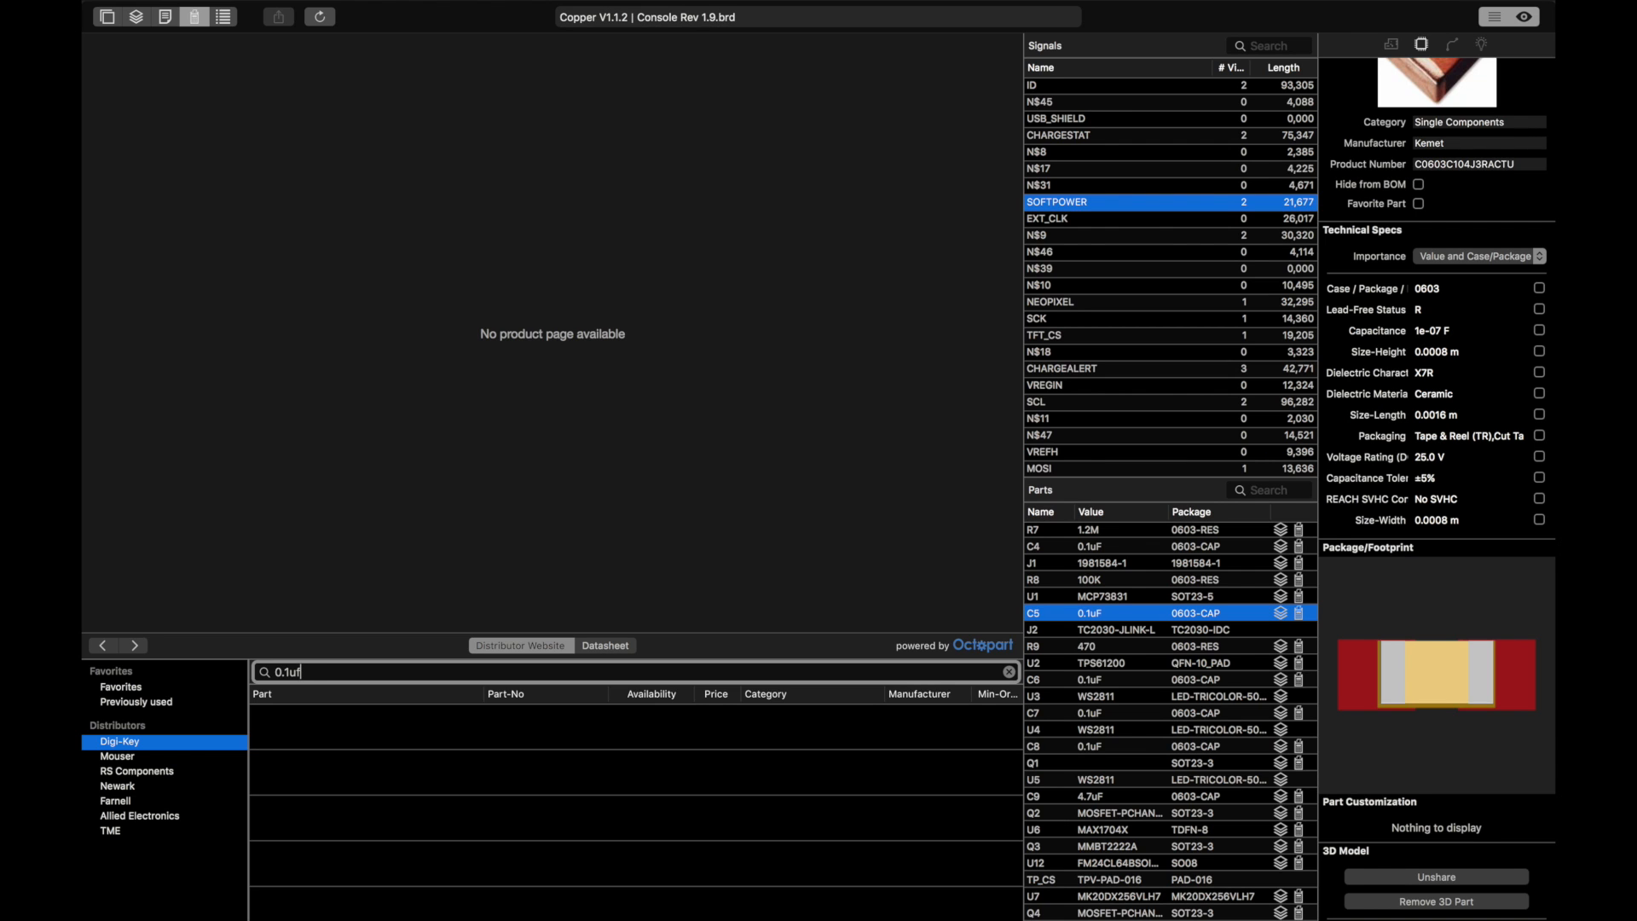
key("Return")
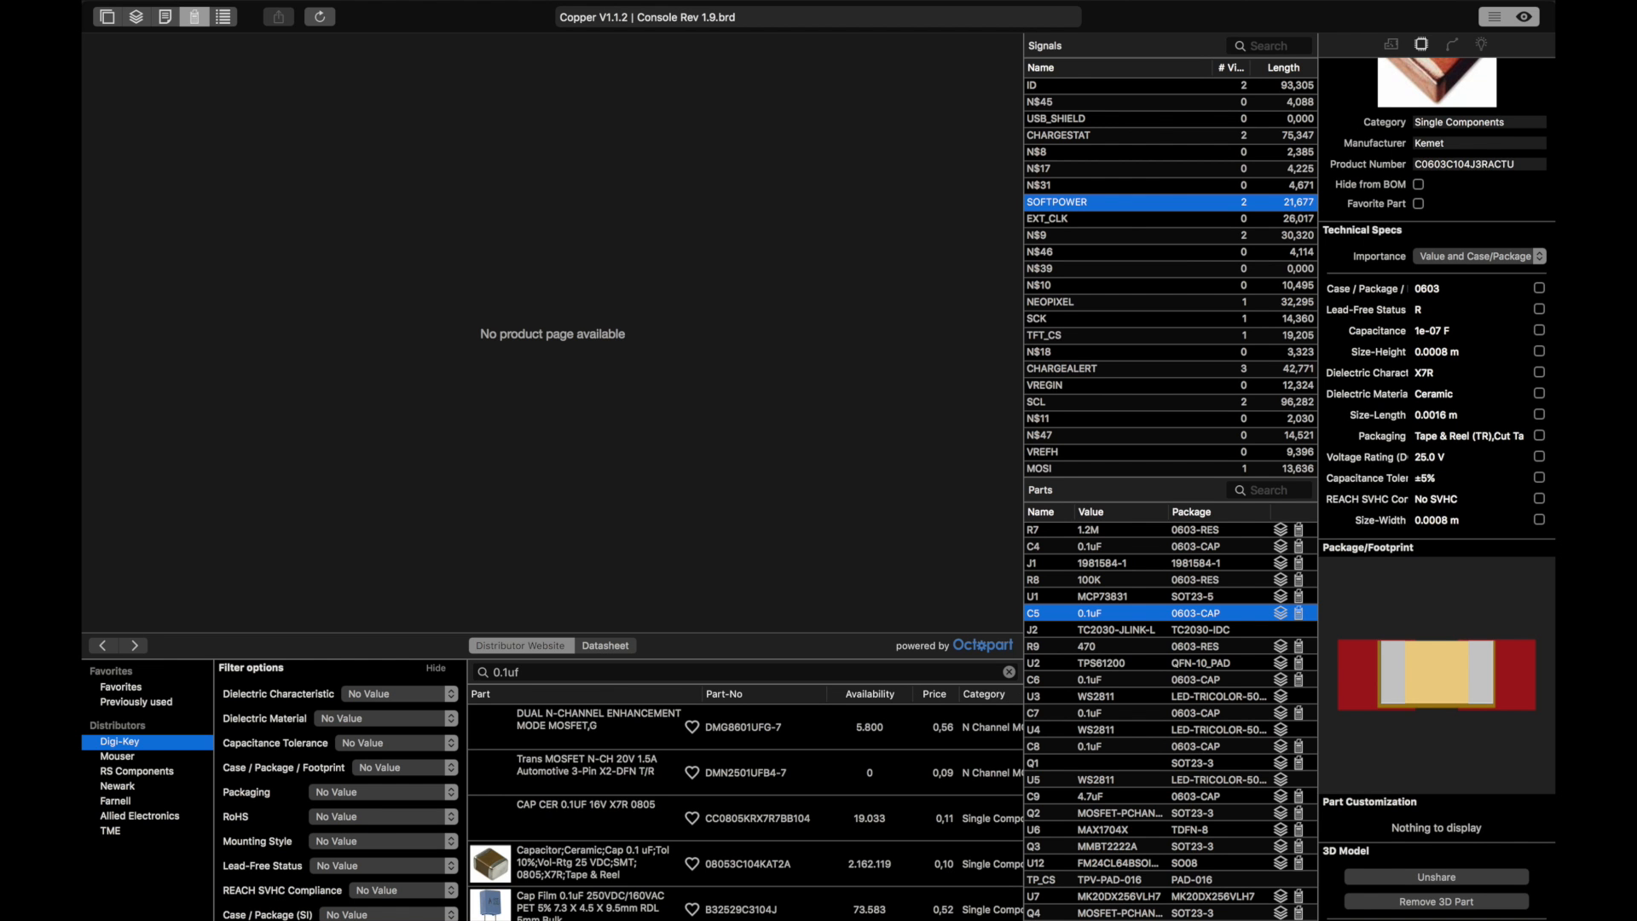
key("super+s")
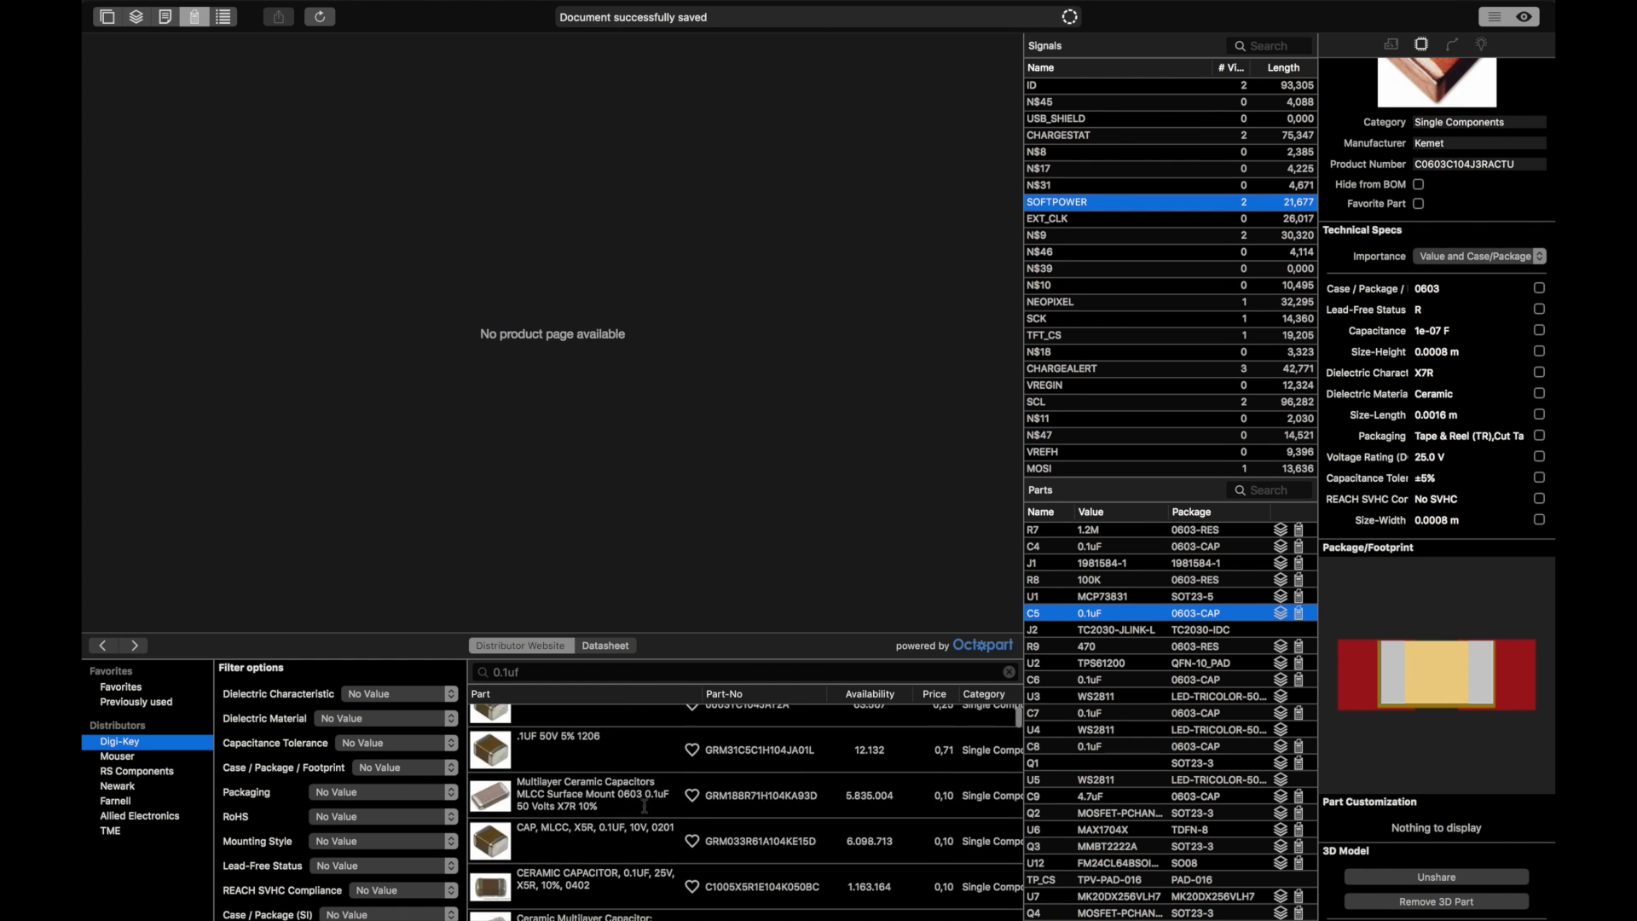
Step: Filter the Digi-Key results to the 0603 case/package and the X5R dielectric characteristic
scroll(644, 805, "up", 2)
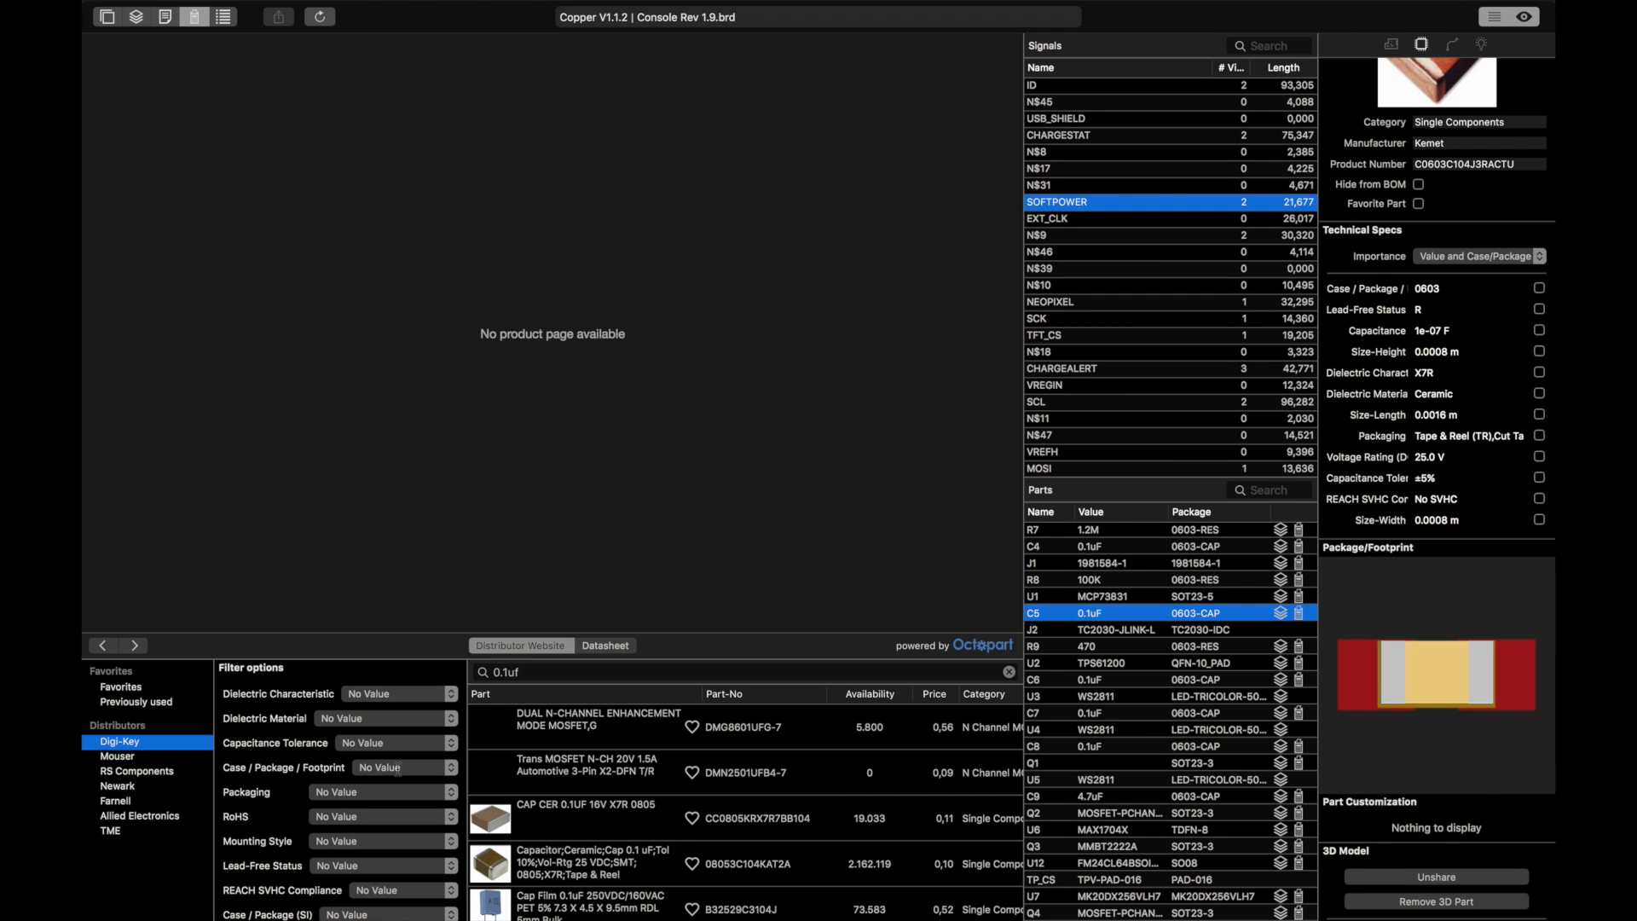
scroll(1397, 175, "up", 5)
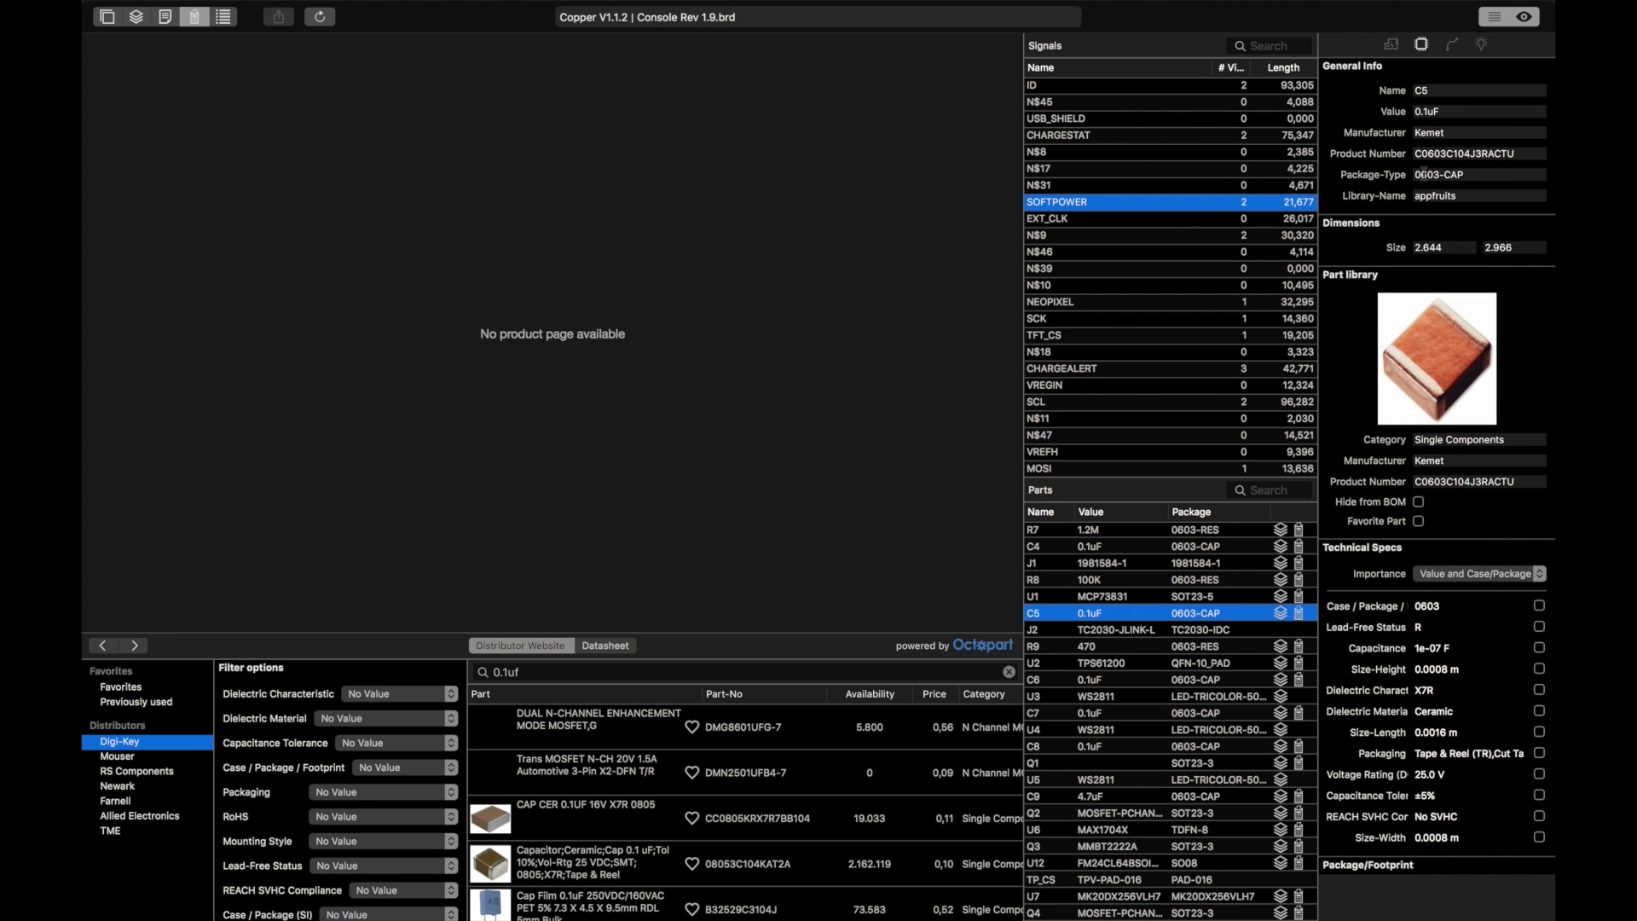
left_click(409, 770)
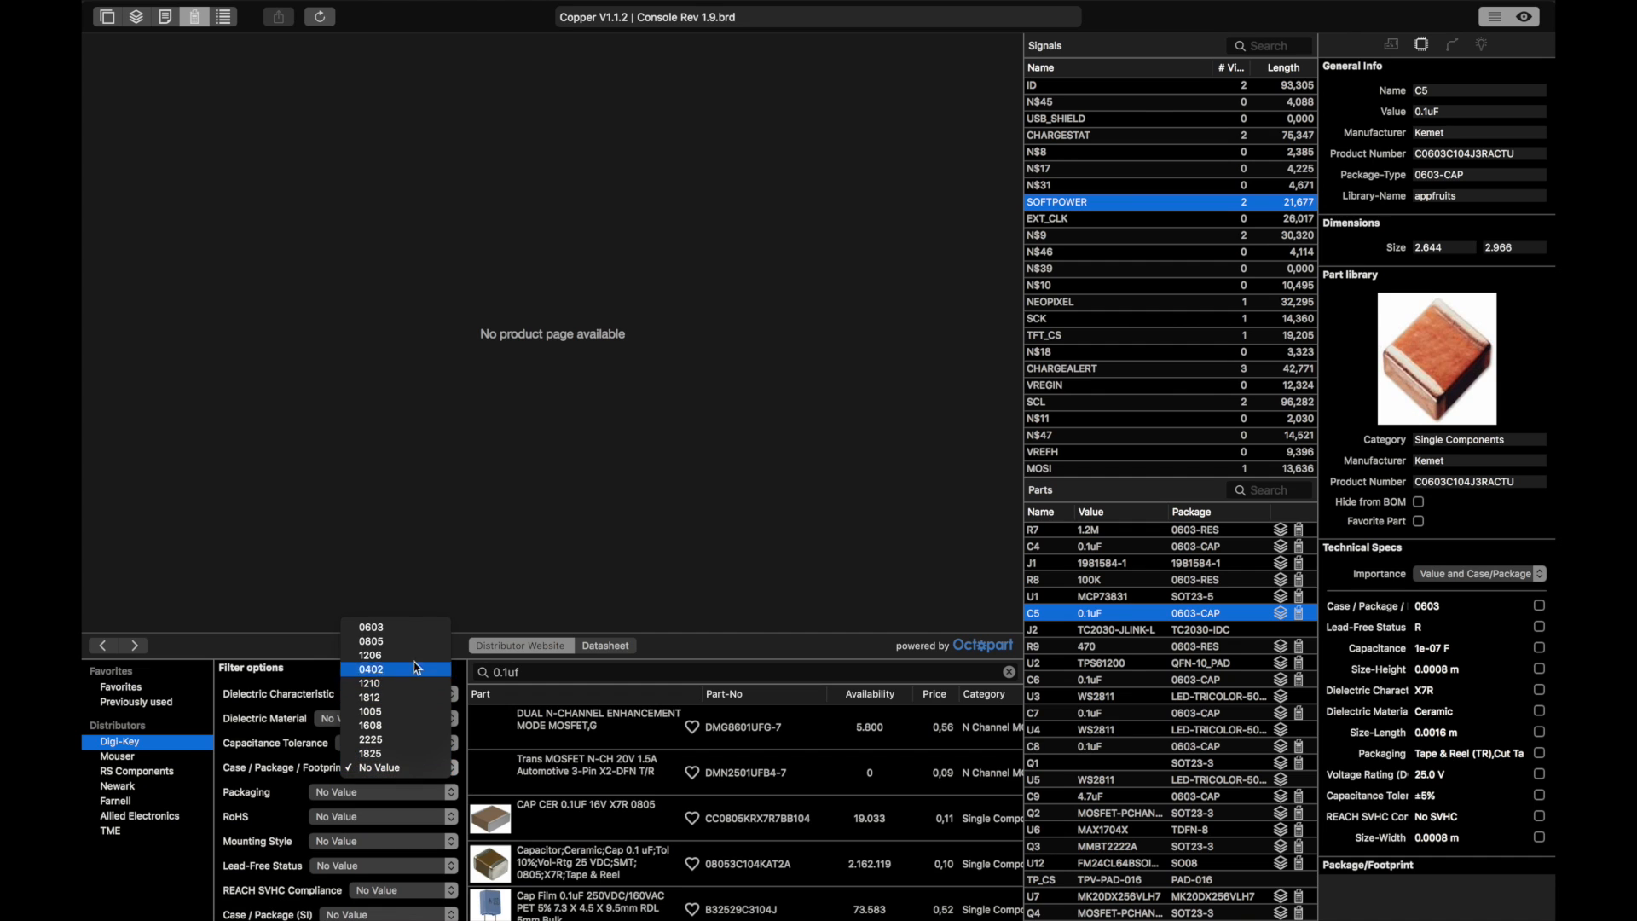
left_click(426, 628)
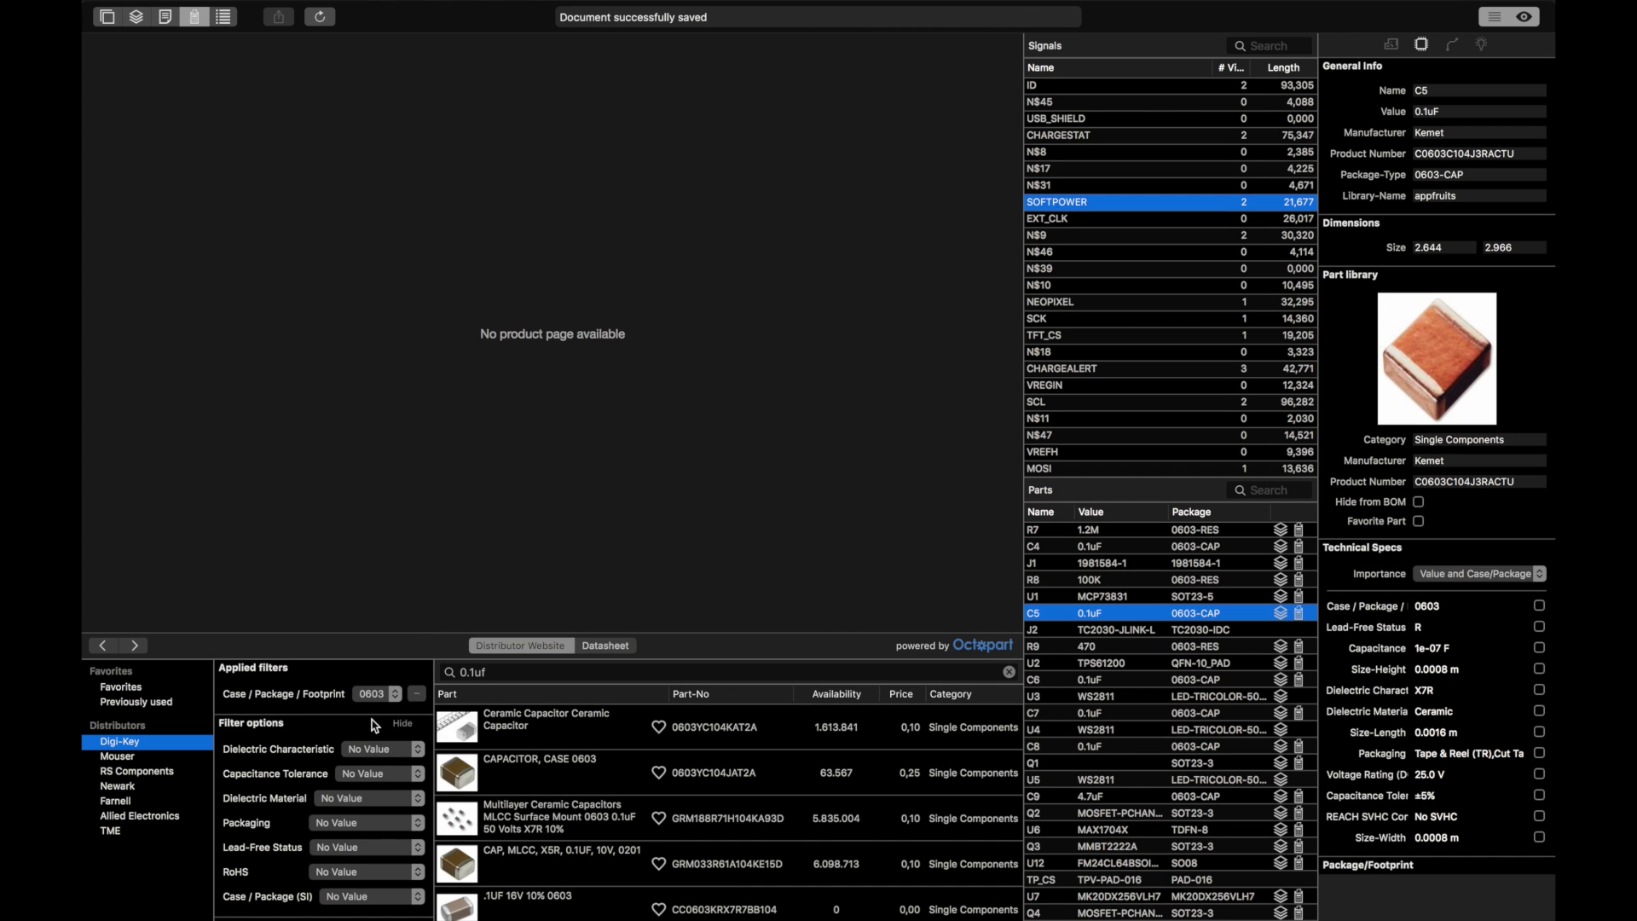
left_click(378, 749)
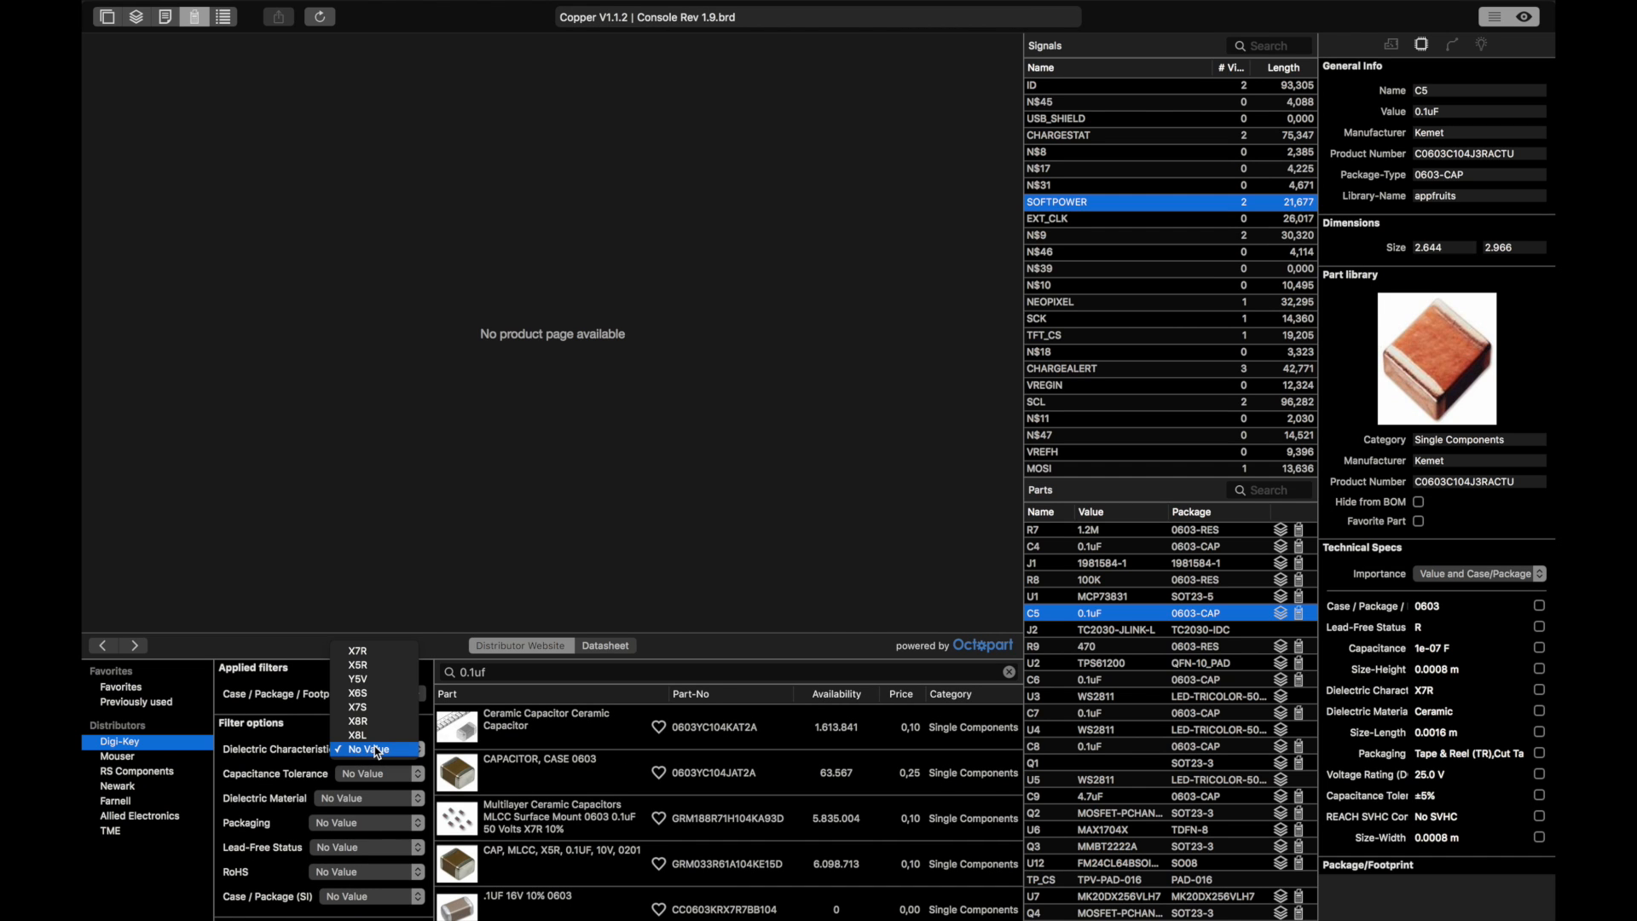
left_click(383, 667)
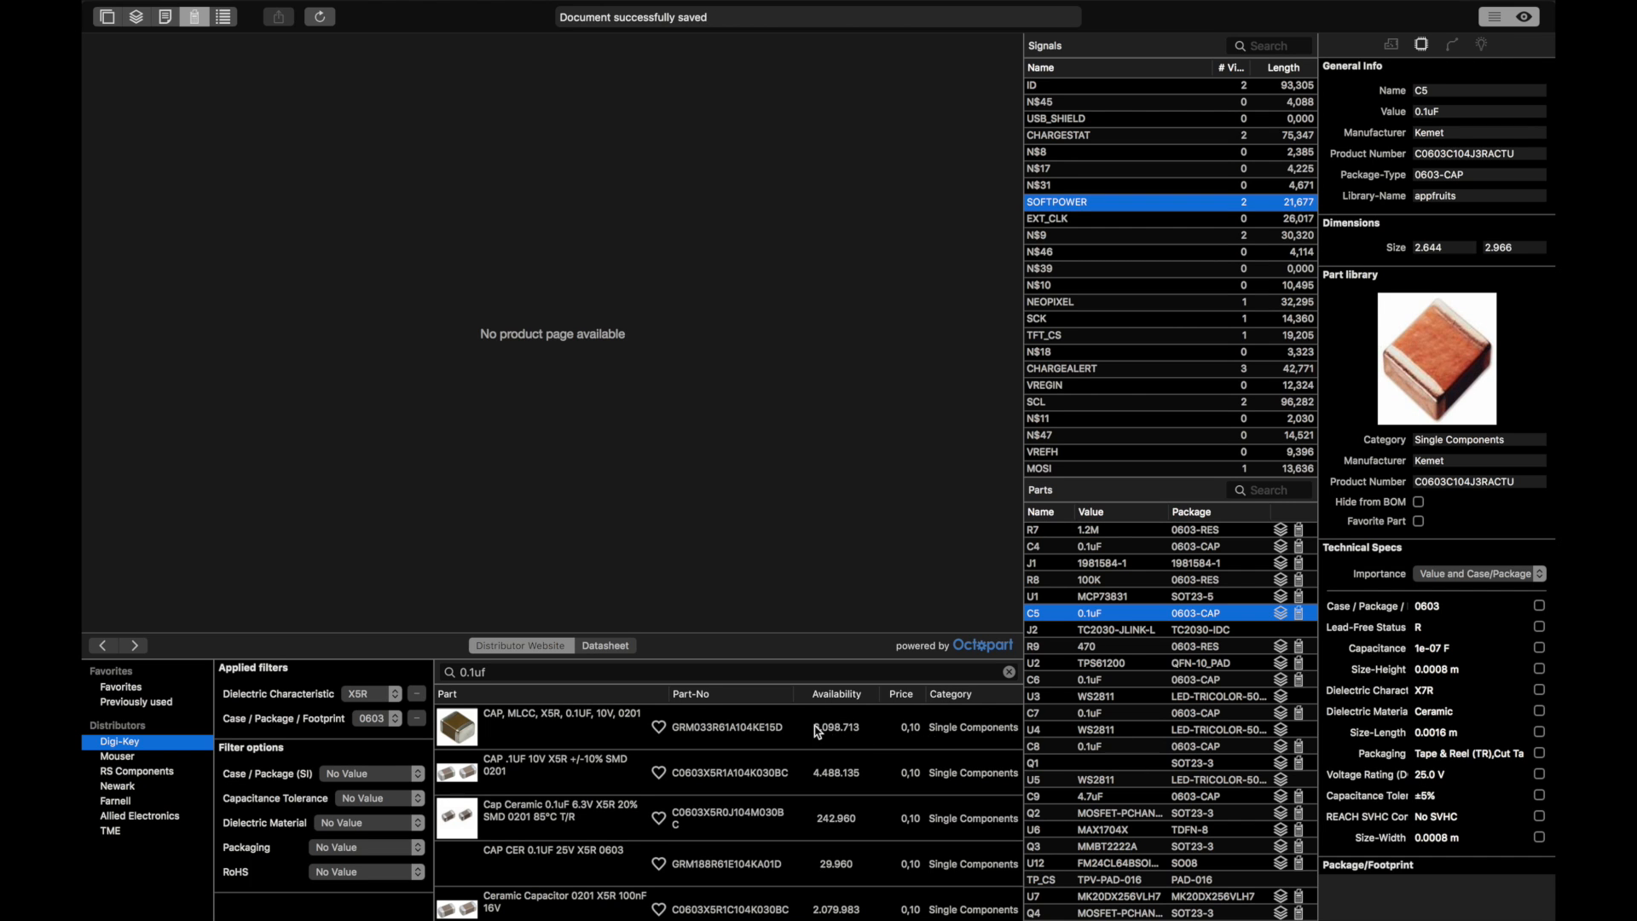
Step: Review the Digi-Key product page of capacitor GRM033R61A104KE15D and mark the part as a favorite
left_click(818, 734)
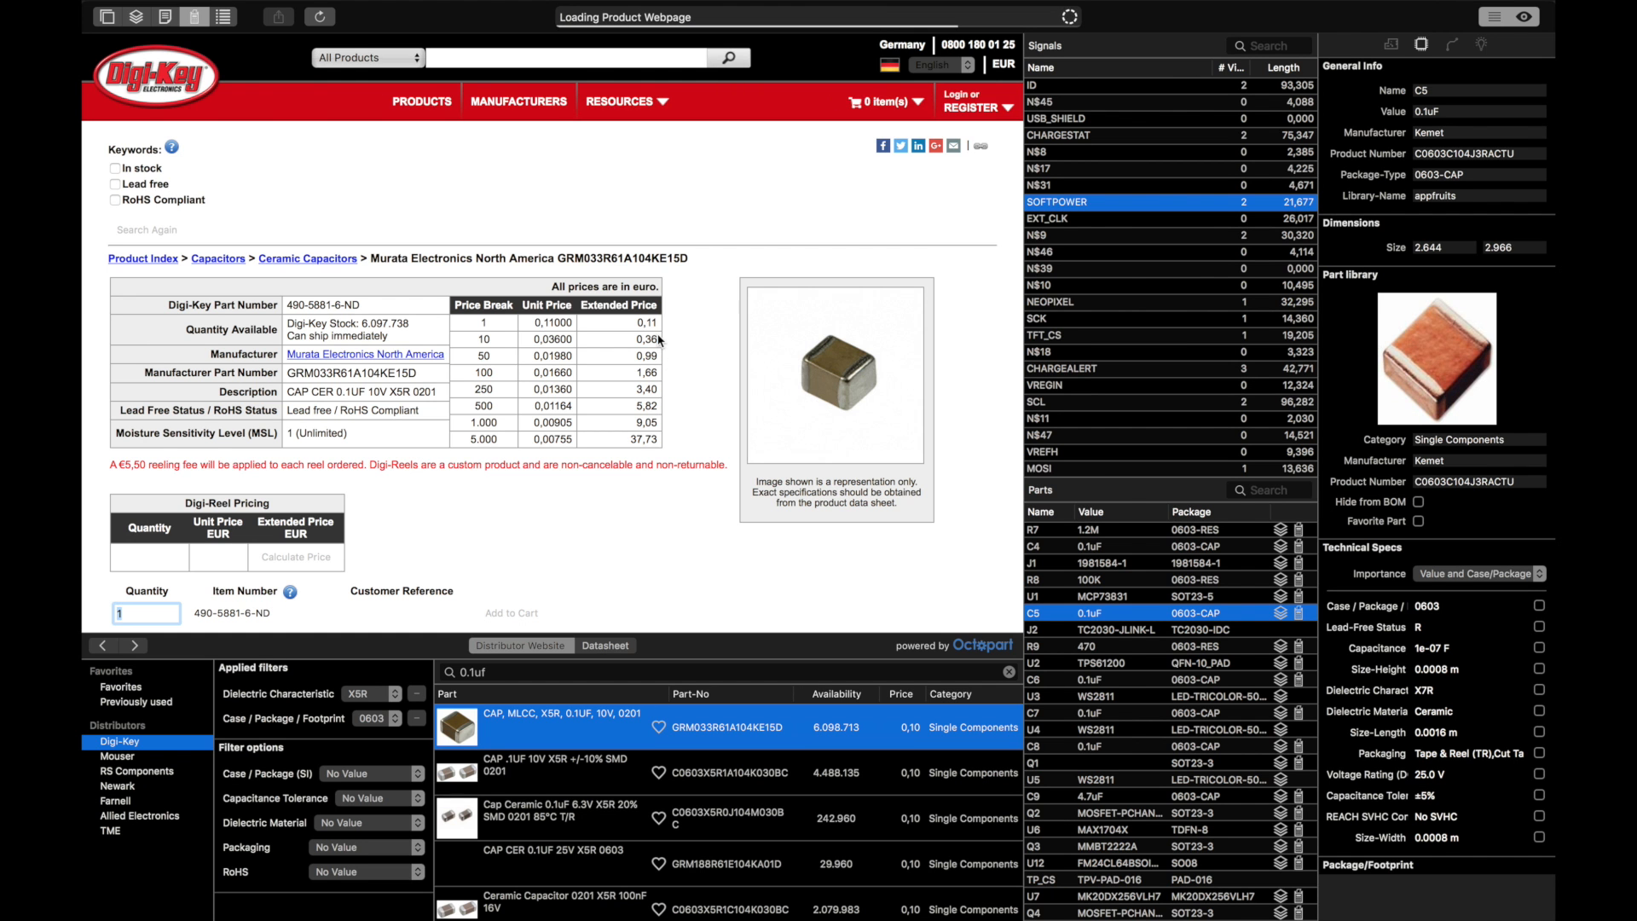
scroll(659, 340, "down", 3)
scroll(659, 340, "down", 12)
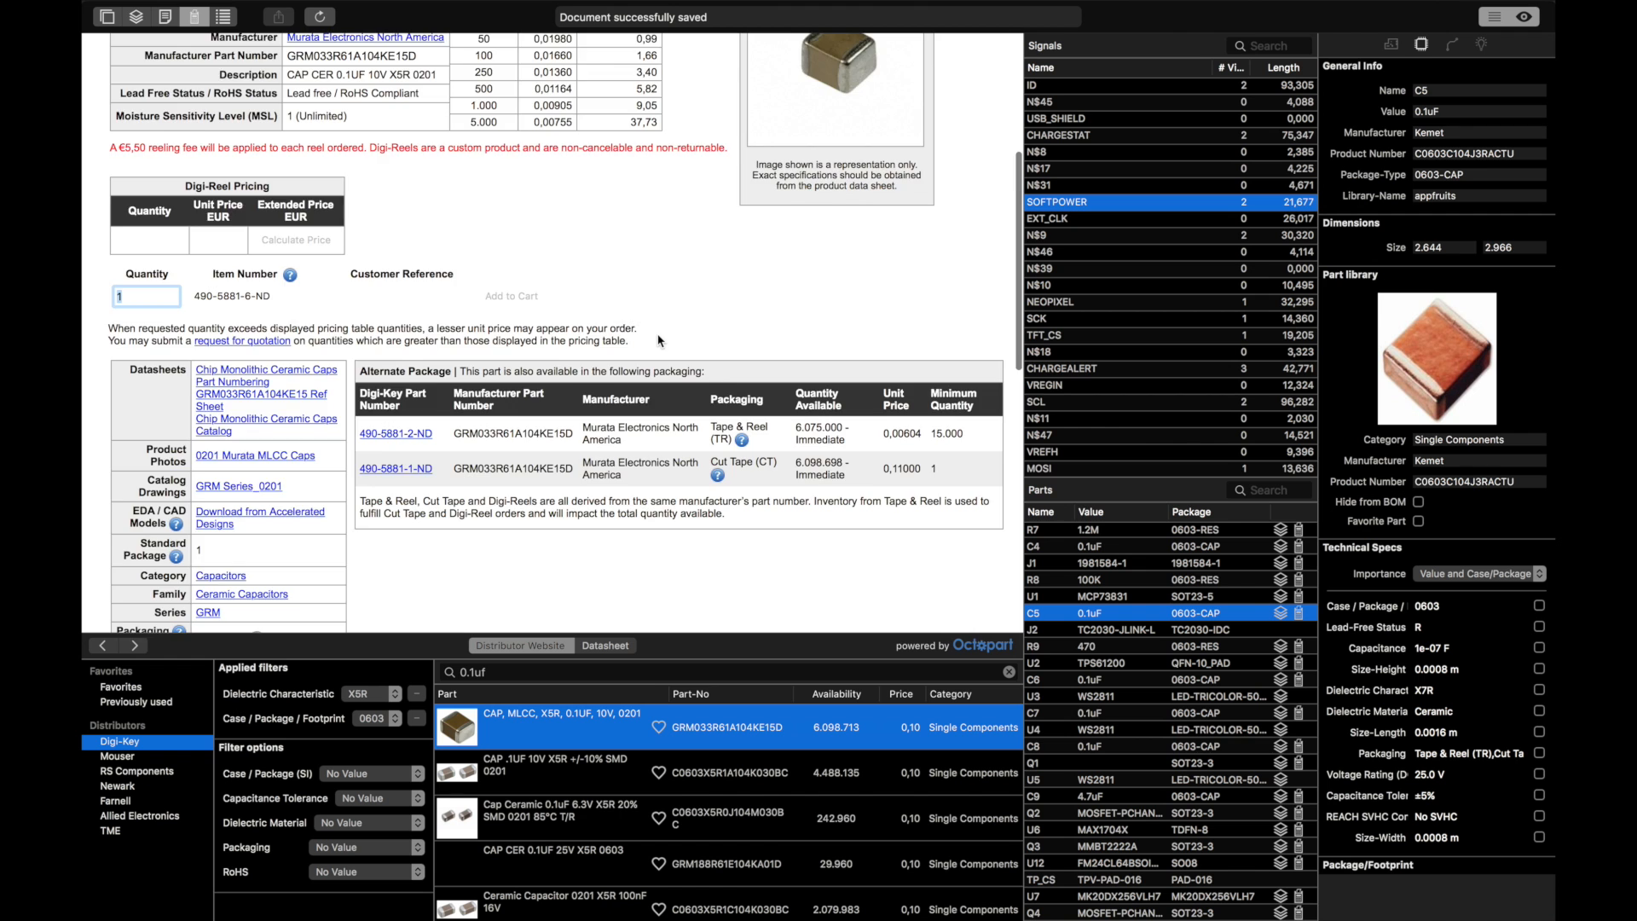
scroll(659, 340, "up", 13)
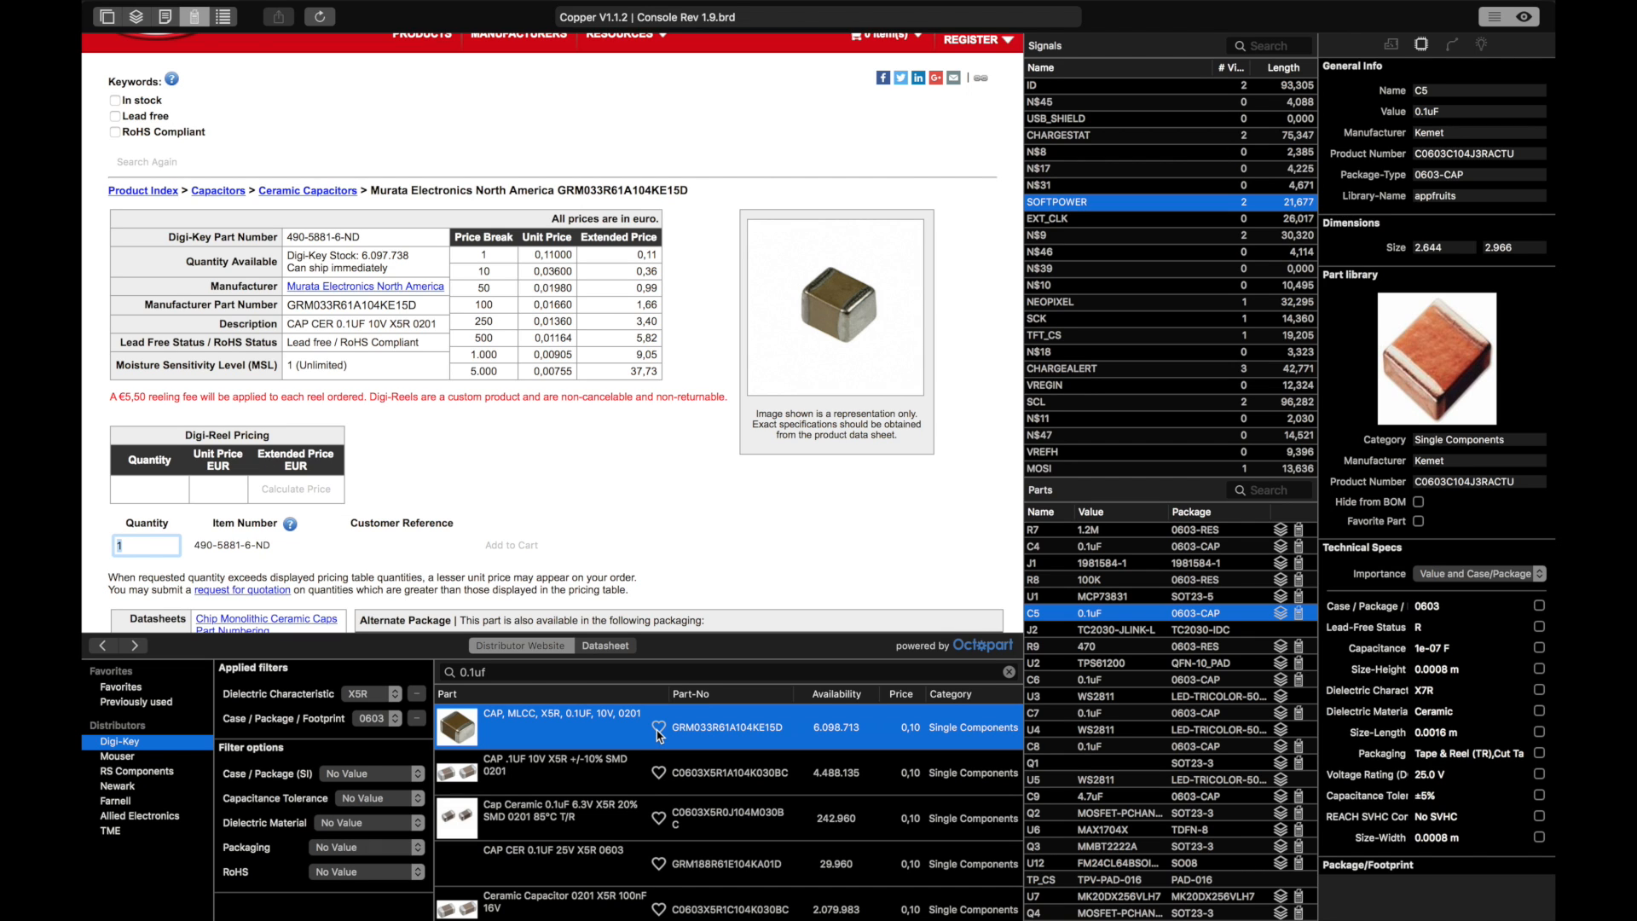
left_click(658, 729)
Step: Attach GRM033R61A104KE15D to only the selected part C5, and check its datasheet before returning to the shop view
double_click(550, 727)
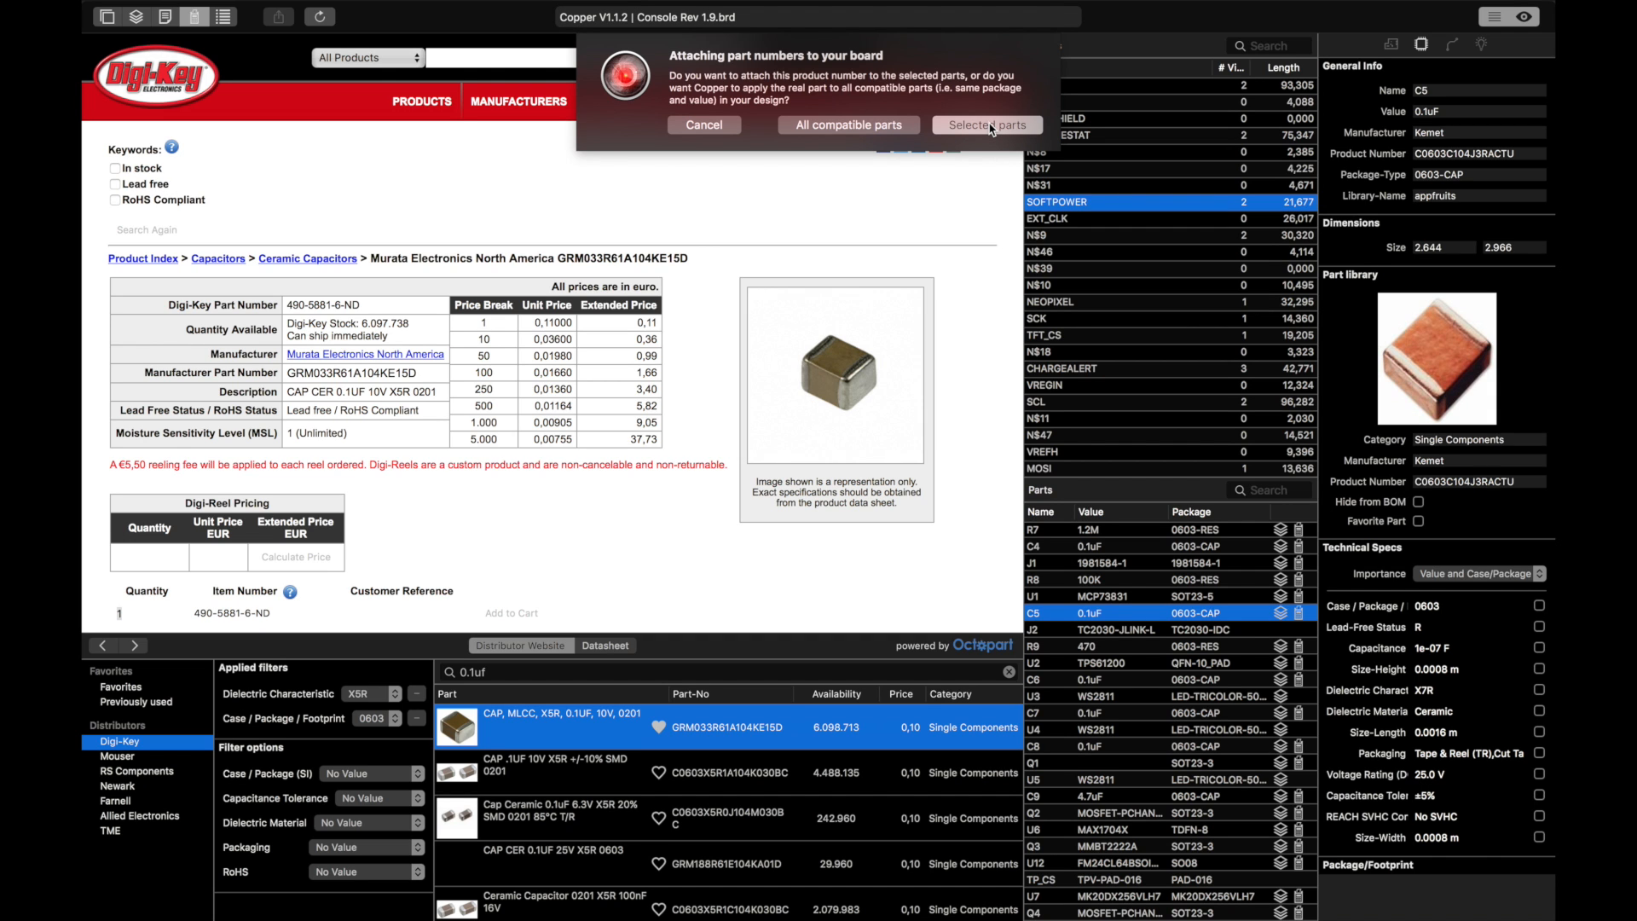
left_click(989, 126)
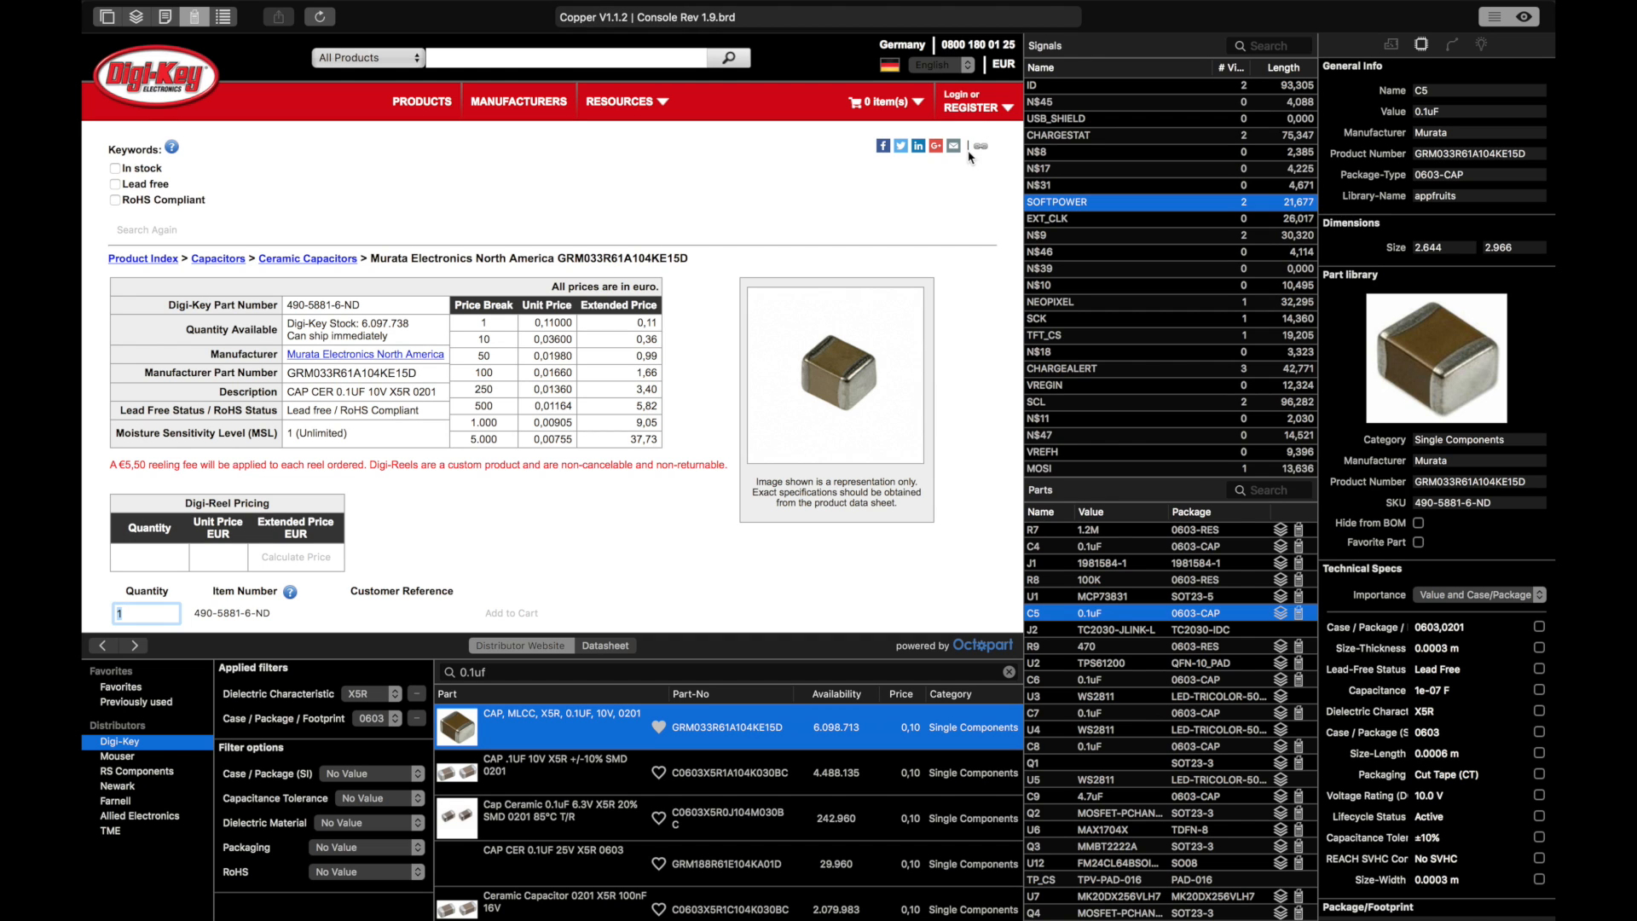
left_click(164, 16)
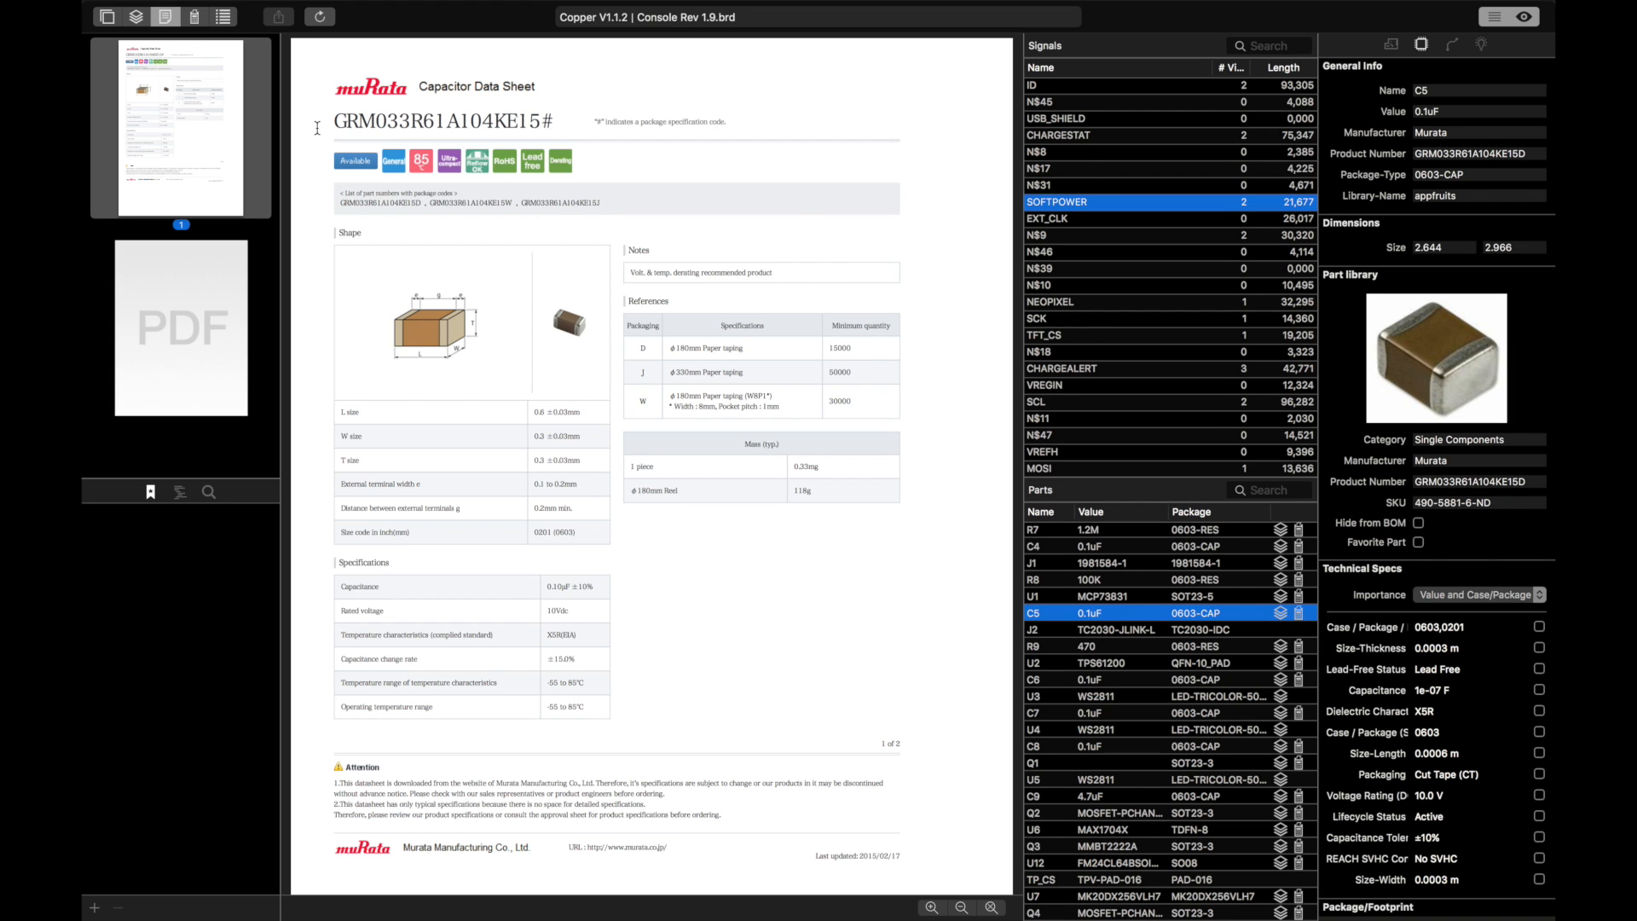
left_click(195, 17)
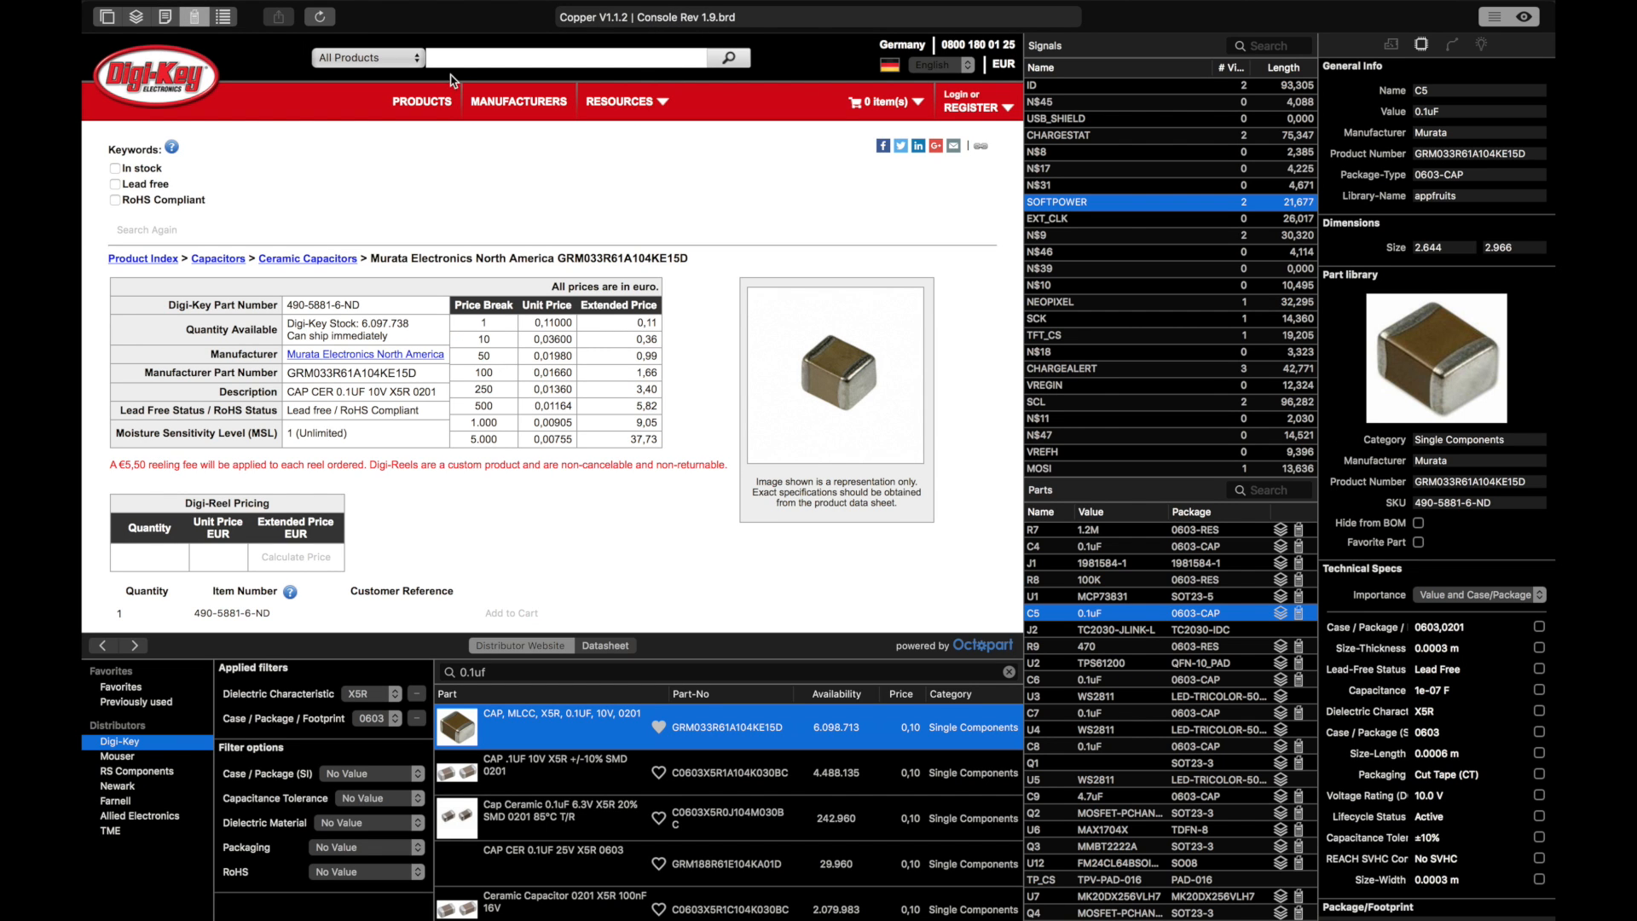
Step: Open the bill of materials and choose Digi-Key as the distributor for C7 and Mouser for C8
left_click(224, 17)
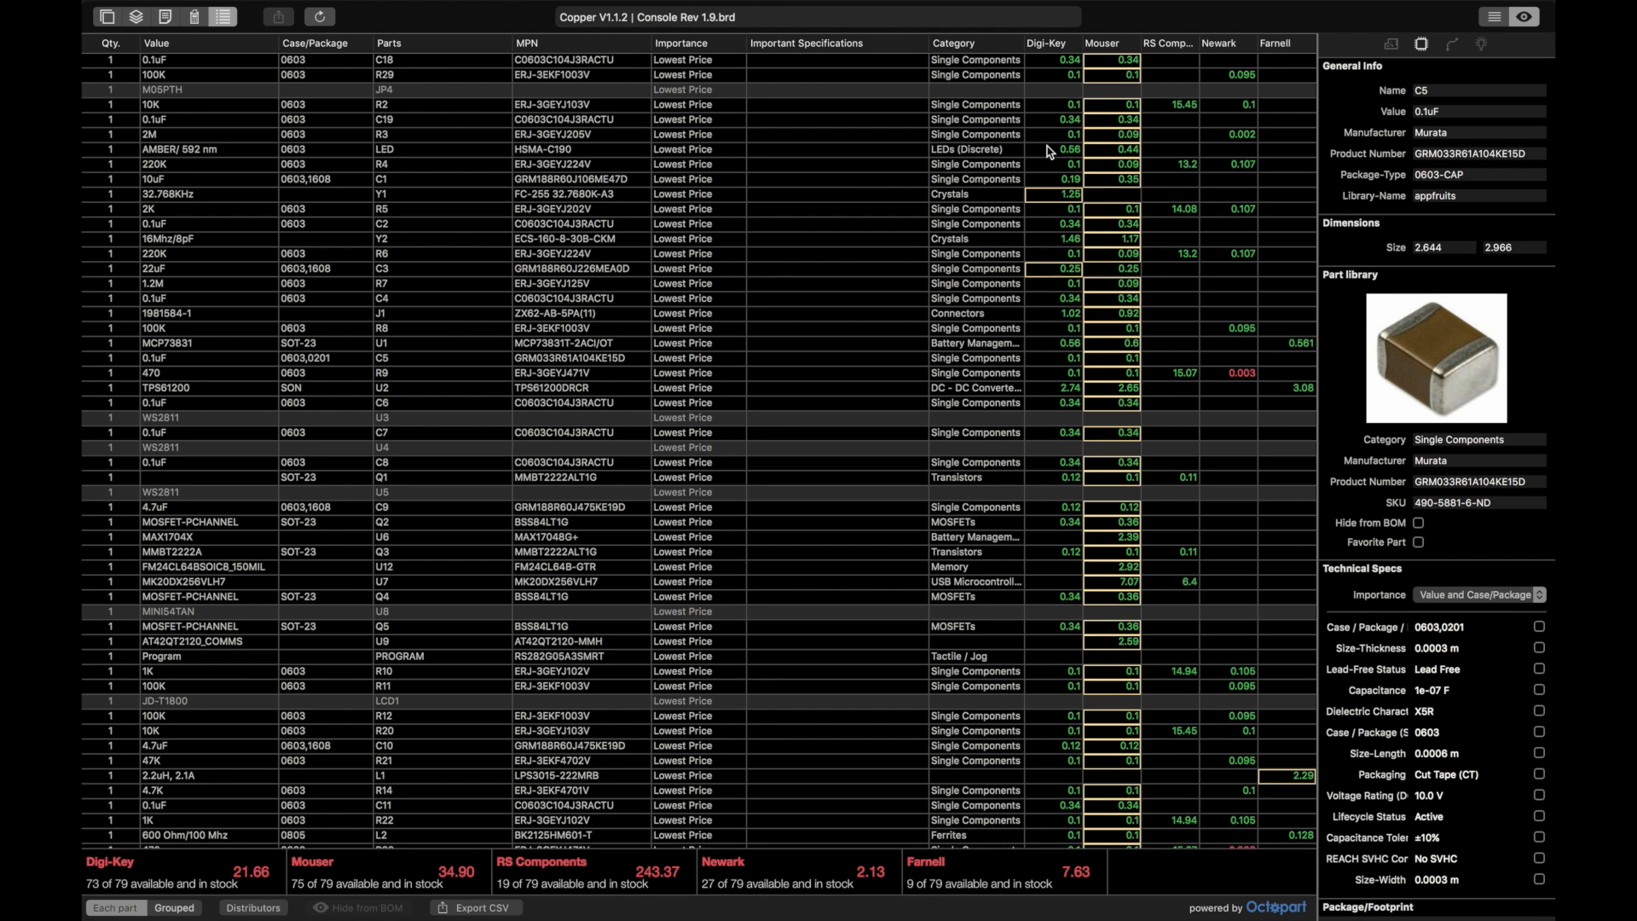
key("super+s")
key("super+s")
left_click(1049, 433)
left_click(1058, 467)
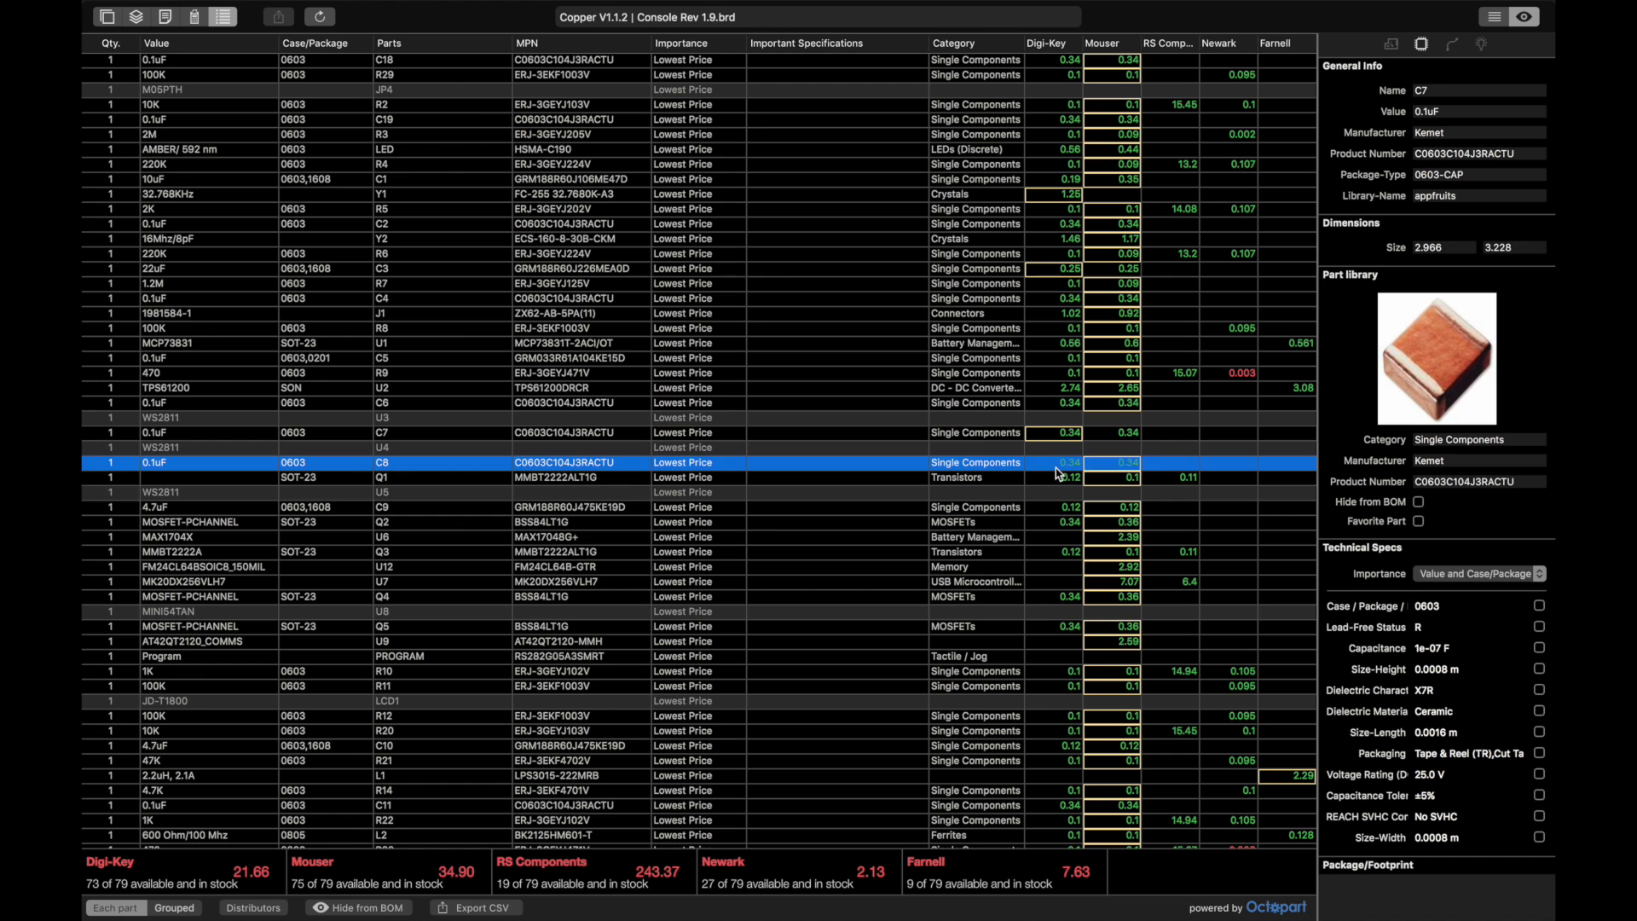
left_click(1130, 467)
Step: Open the CSV export for the bill of materials, cancel it, and save the document
left_click(470, 909)
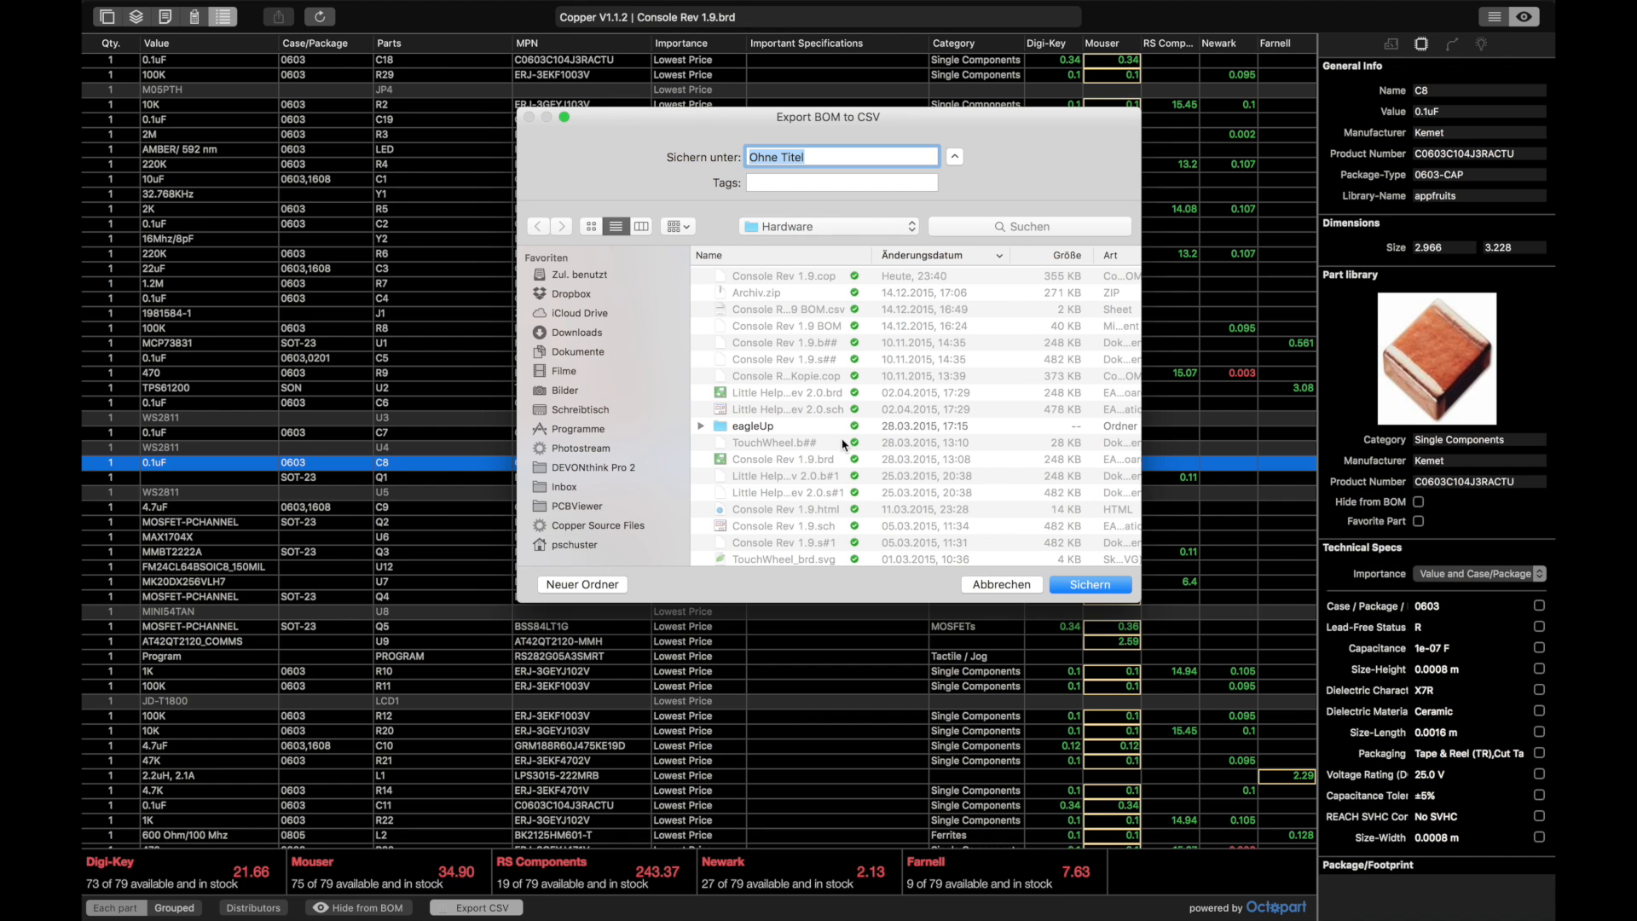
left_click(991, 585)
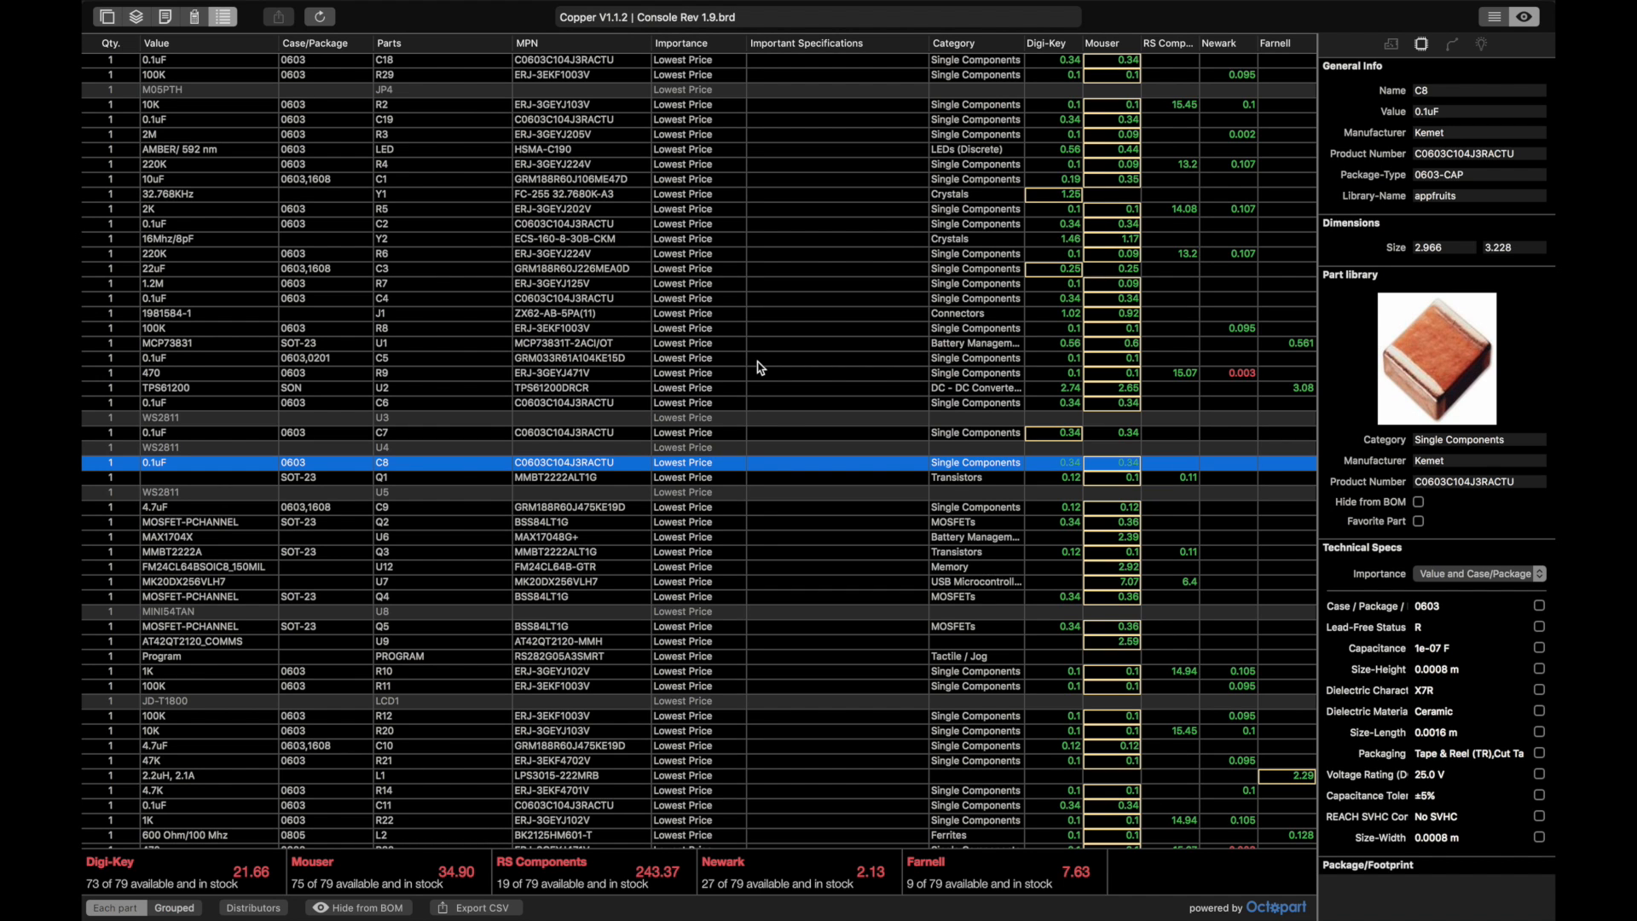
key("super+s")
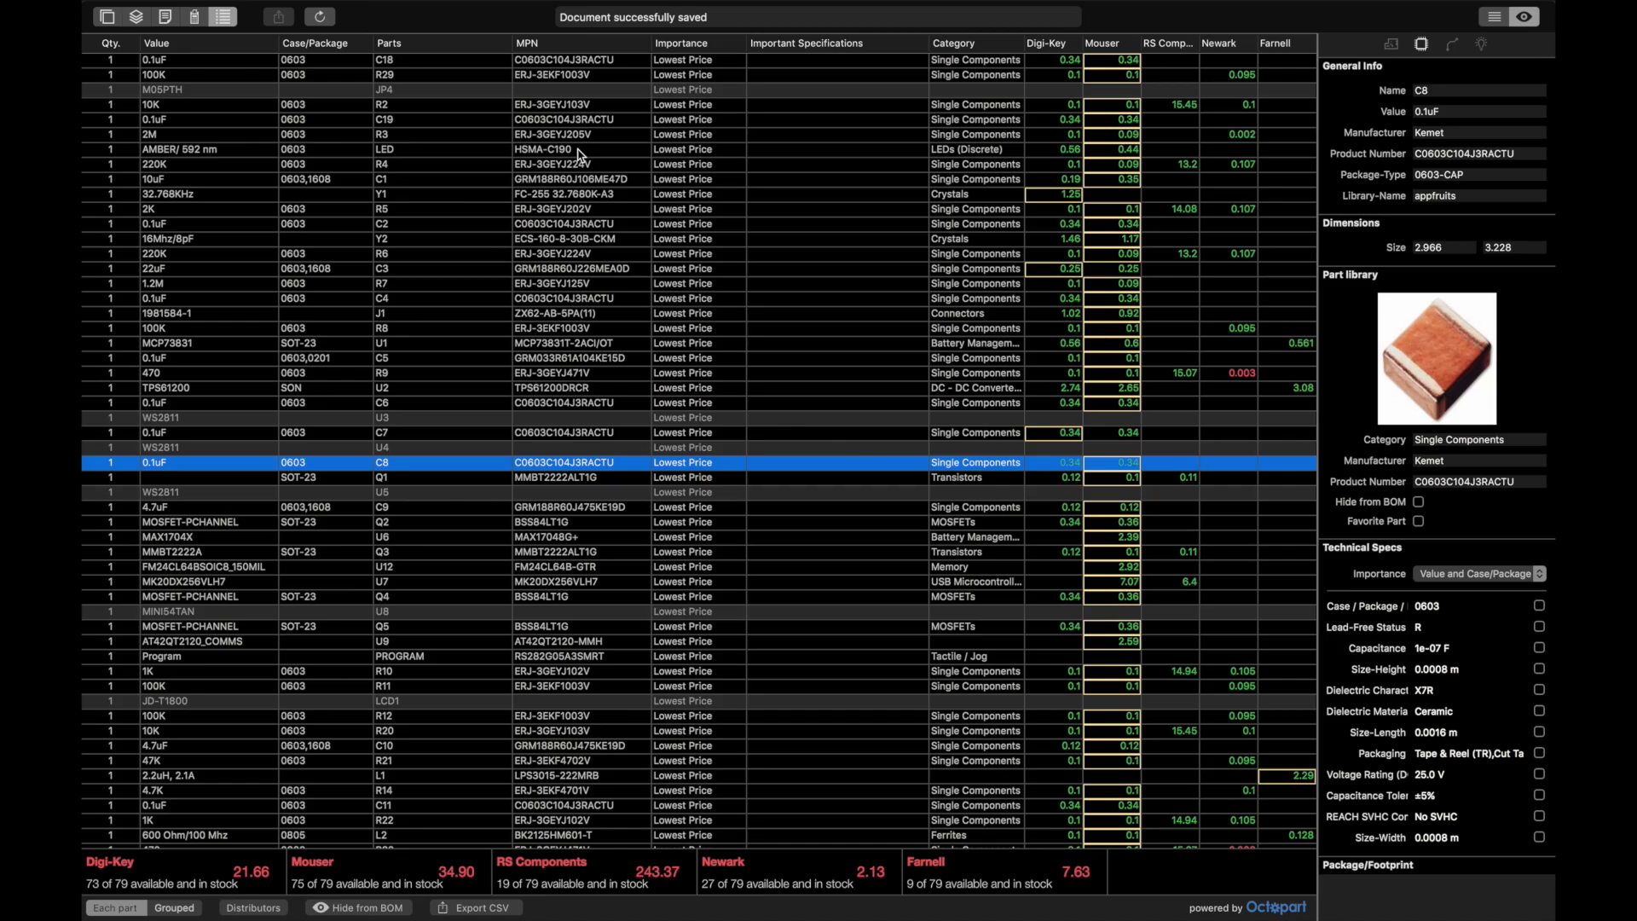